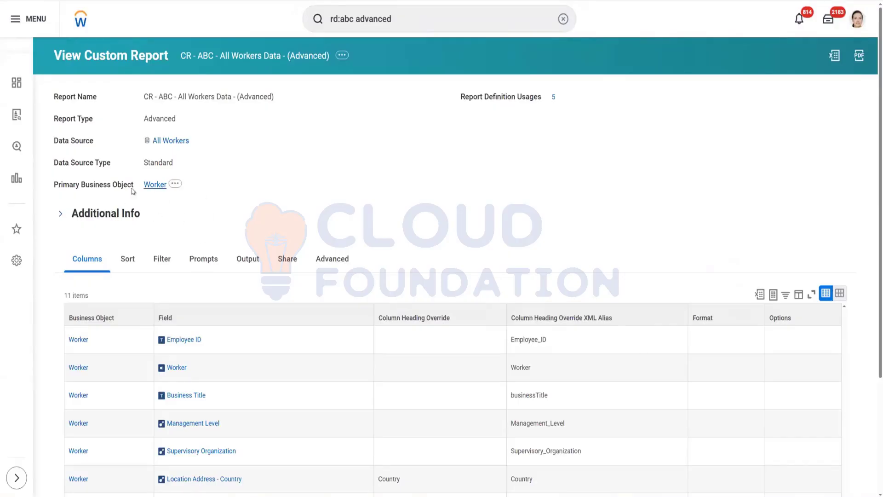
Step: Open the CR - ABC - All Workers Data - (Advanced) custom report for editing
{"action": "mouse_move", "coordinate": [170, 184]}
{"action": "mouse_move", "coordinate": [187, 139]}
{"action": "left_click", "coordinate": [345, 61]}
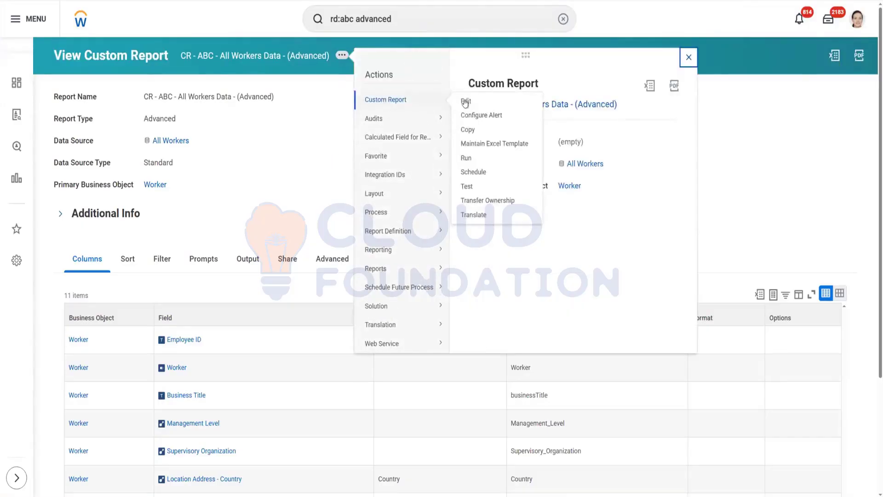
{"action": "left_click", "coordinate": [265, 207]}
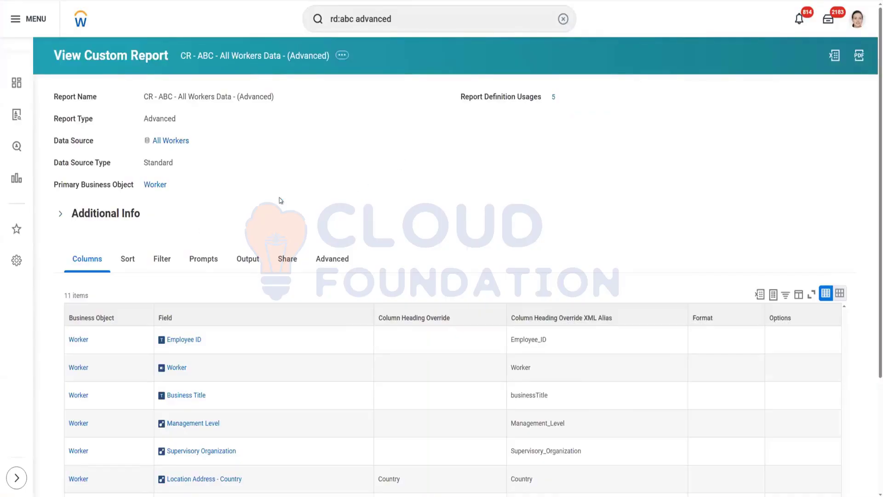
Step: Insert a new column row below the Worker column and search its field for effective date
{"action": "scroll", "coordinate": [338, 177], "scroll_direction": "down", "scroll_amount": 5}
{"action": "scroll", "coordinate": [337, 177], "scroll_direction": "down", "scroll_amount": 4}
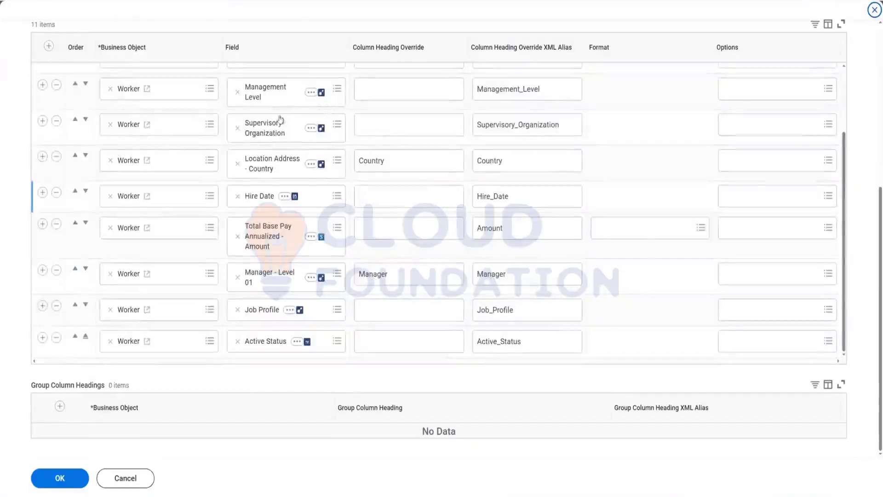
{"action": "scroll", "coordinate": [151, 212], "scroll_direction": "up", "scroll_amount": 5}
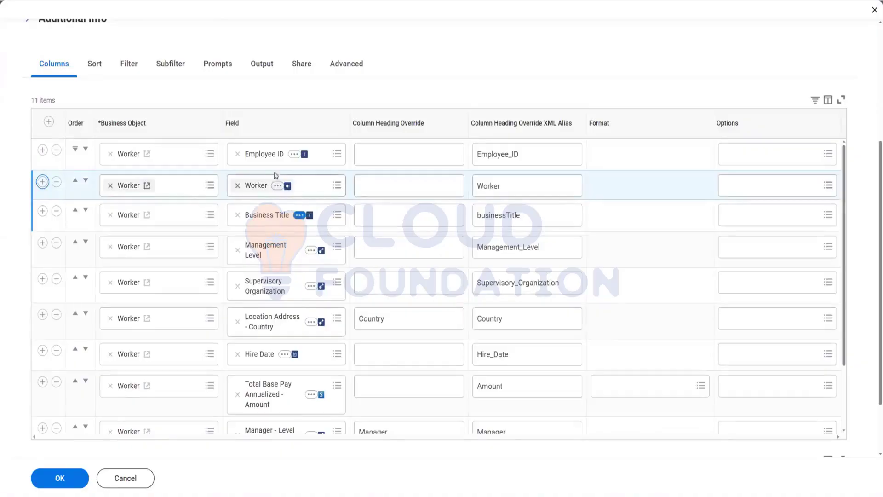
{"action": "left_click", "coordinate": [265, 220]}
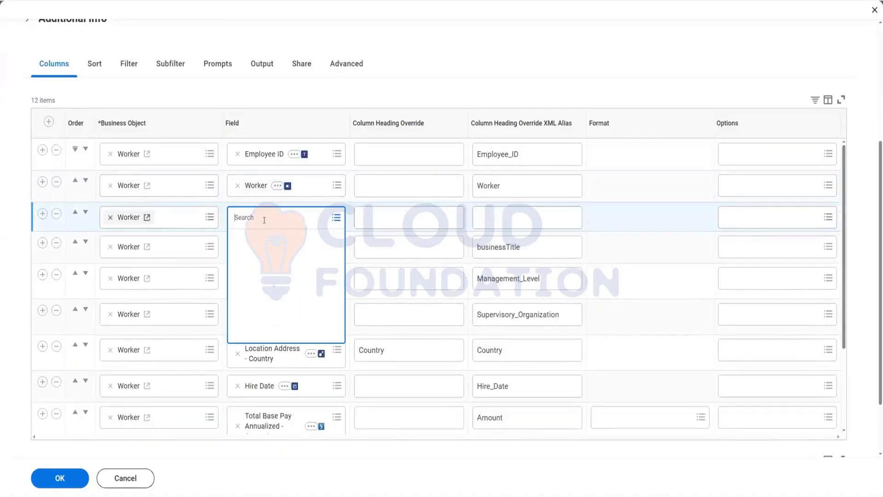
{"action": "type", "text": "effective date"}
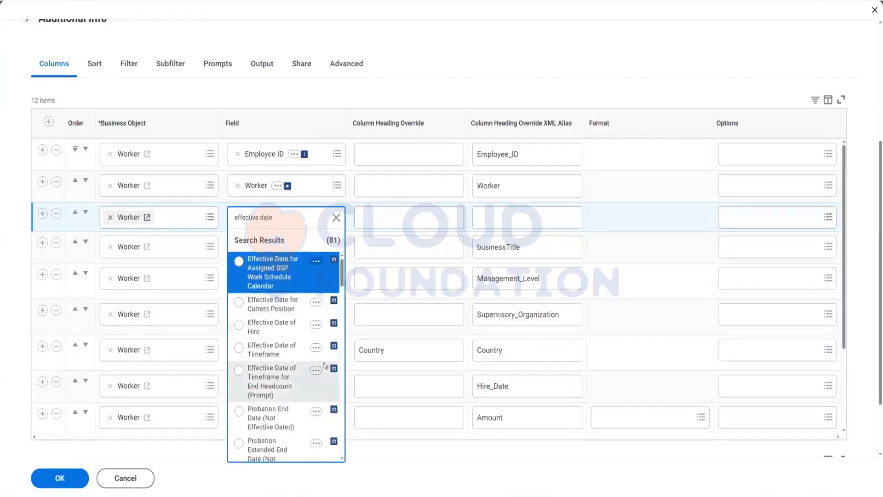
{"action": "scroll", "coordinate": [318, 366], "scroll_direction": "down", "scroll_amount": 3}
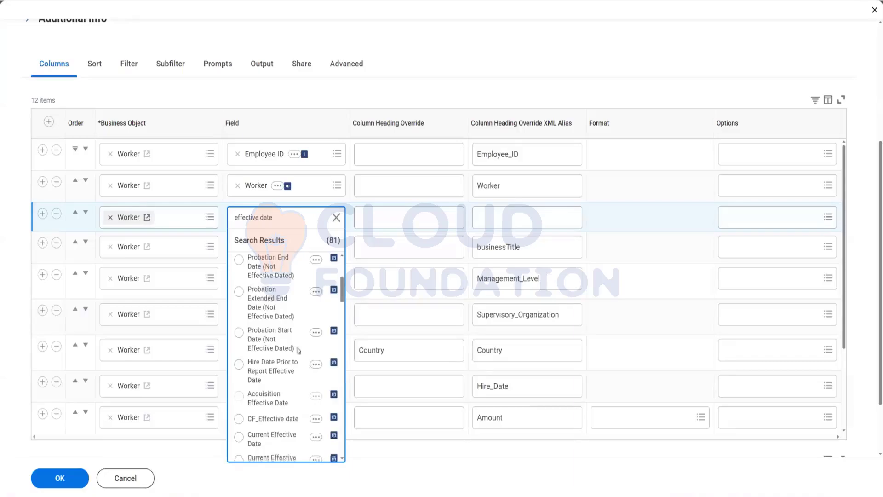
{"action": "scroll", "coordinate": [305, 360], "scroll_direction": "down", "scroll_amount": 5}
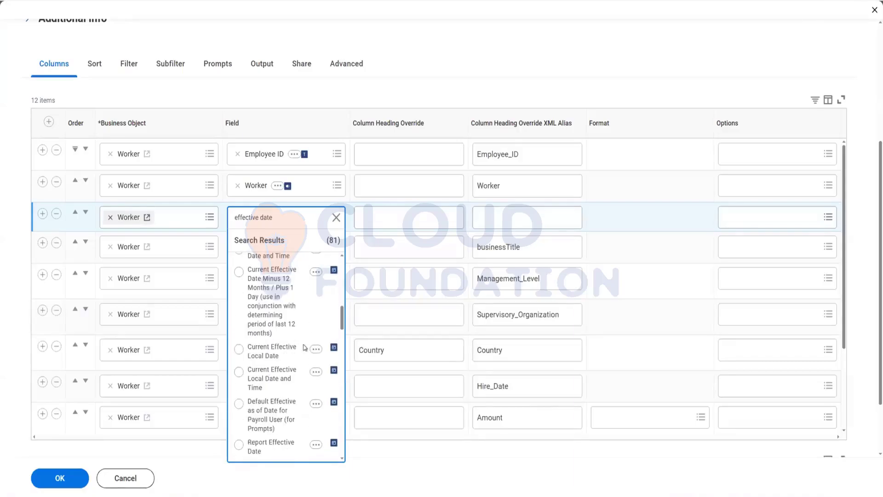
{"action": "scroll", "coordinate": [282, 357], "scroll_direction": "down", "scroll_amount": 3}
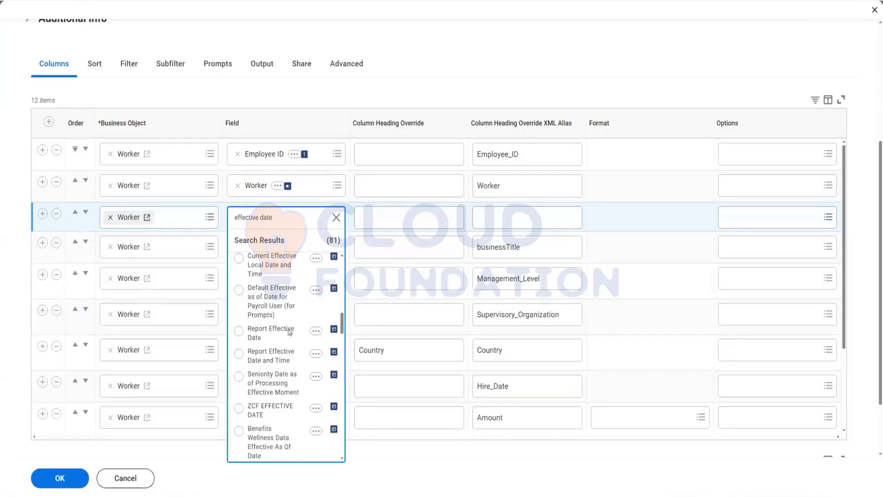
{"action": "scroll", "coordinate": [303, 329], "scroll_direction": "up", "scroll_amount": 1}
{"action": "scroll", "coordinate": [286, 426], "scroll_direction": "down", "scroll_amount": 2}
{"action": "scroll", "coordinate": [286, 414], "scroll_direction": "down", "scroll_amount": 3}
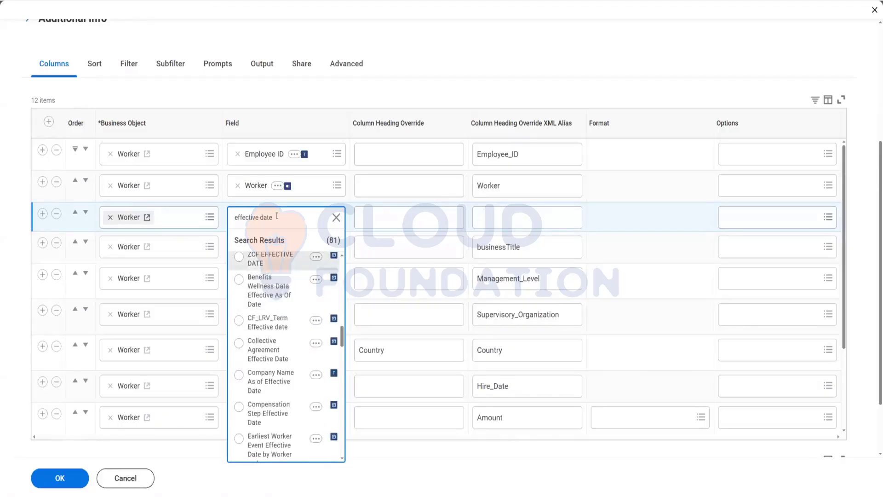
Step: Refine the field search to current effective date and pick Current Effective Date for the new column
{"action": "left_click", "coordinate": [236, 221]}
{"action": "type", "text": "current"}
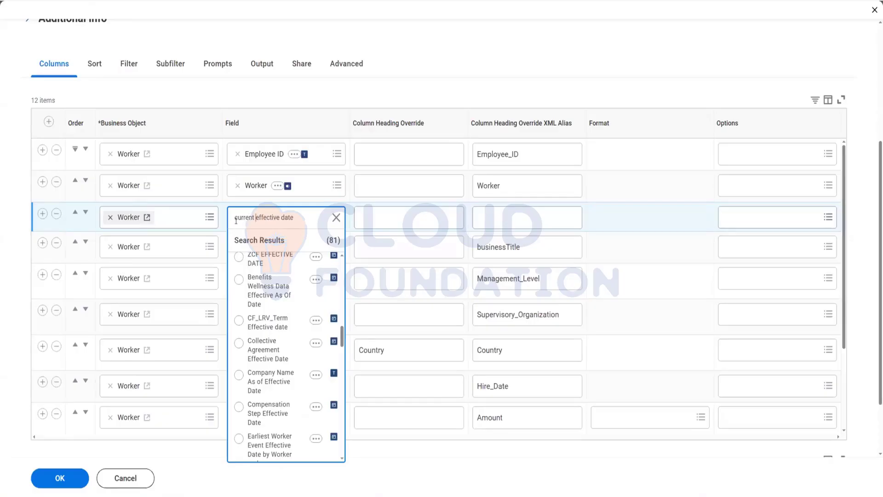
{"action": "key", "text": "Return"}
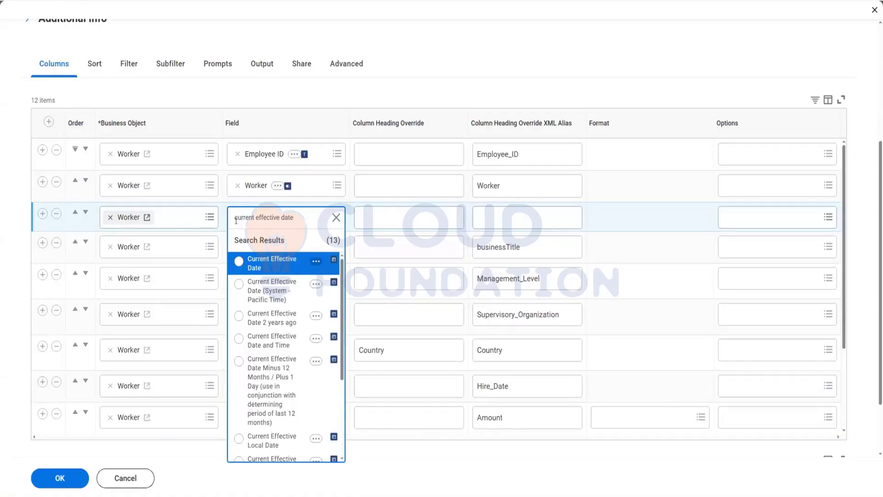
{"action": "left_click", "coordinate": [288, 267]}
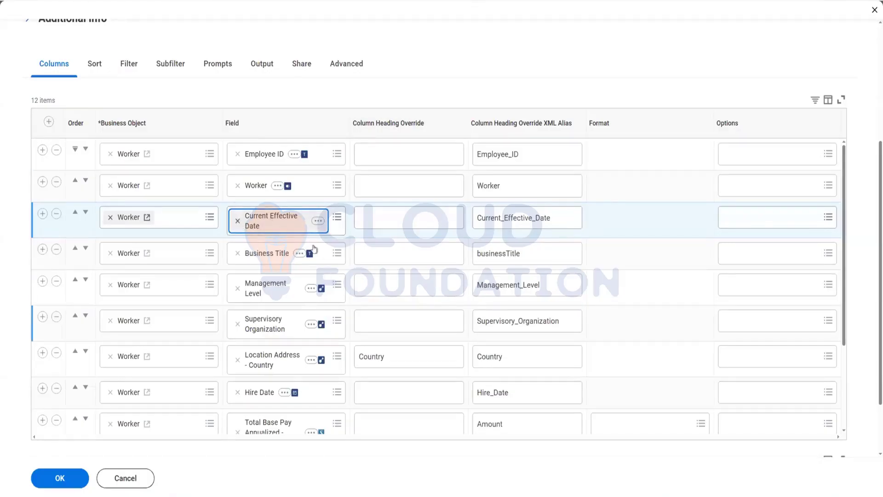
Step: Remove the Current Effective Date field from the new column
{"action": "left_click", "coordinate": [237, 221]}
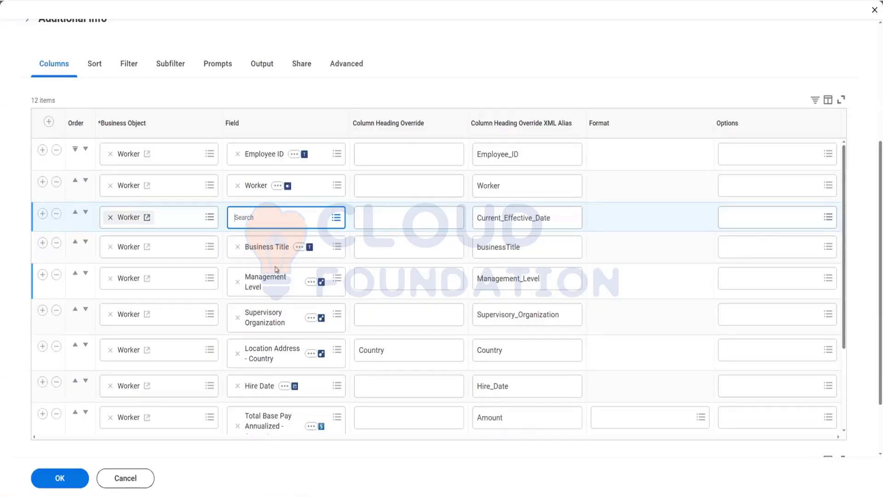
{"action": "scroll", "coordinate": [275, 266], "scroll_direction": "down", "scroll_amount": 3}
{"action": "scroll", "coordinate": [276, 269], "scroll_direction": "up", "scroll_amount": 3}
Step: Duplicate the current browser tab
{"action": "right_click", "coordinate": [114, 11]}
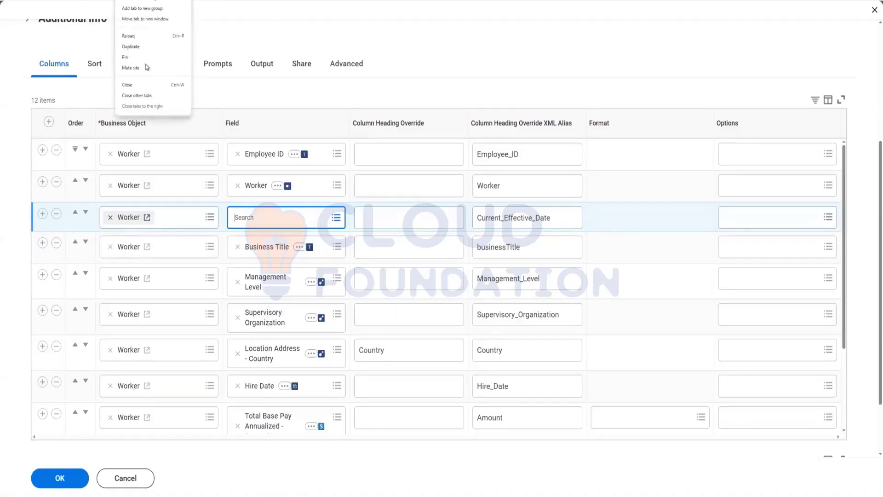
{"action": "left_click", "coordinate": [141, 46]}
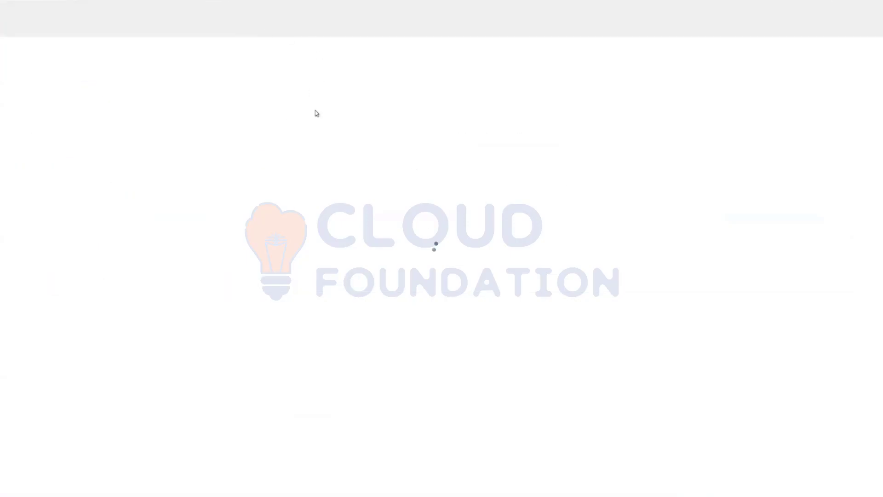
Step: Search for cf:lookup value as of and open the CF - Lookup Value as of date - Job Profile as of Term Date field in a new tab
{"action": "left_click", "coordinate": [354, 22]}
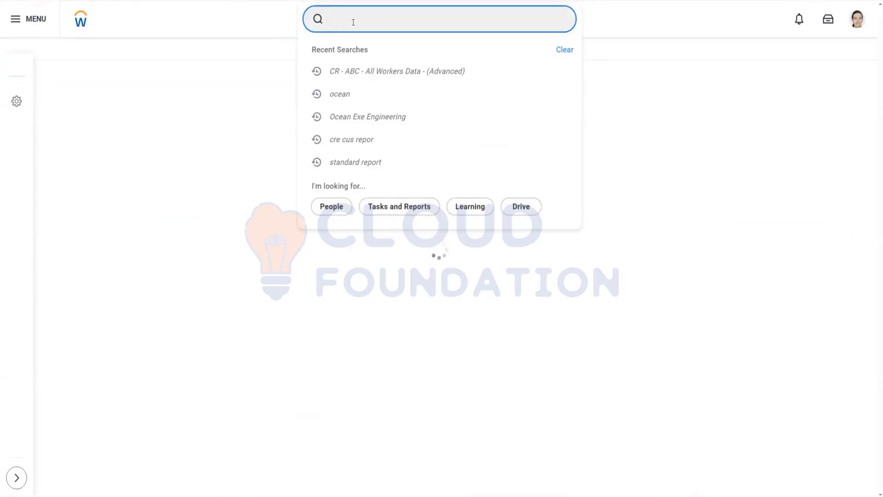
{"action": "type", "text": "cf"}
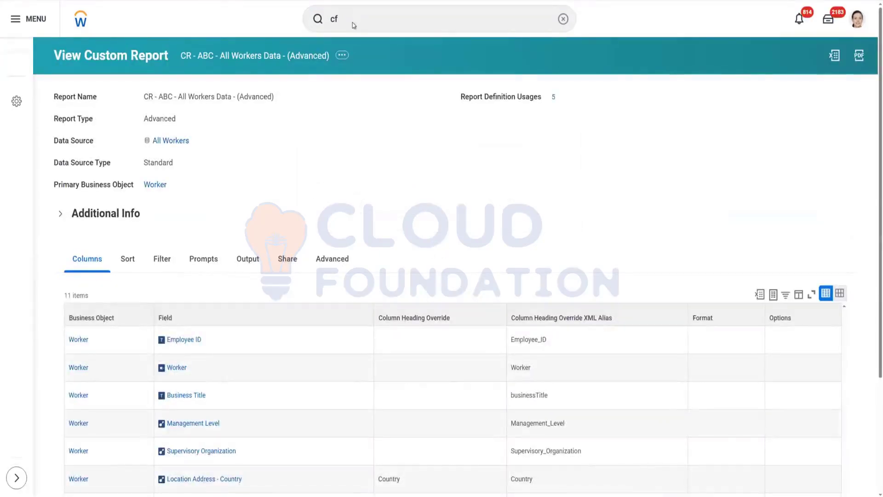
{"action": "scroll", "coordinate": [353, 23], "scroll_direction": "down", "scroll_amount": 3}
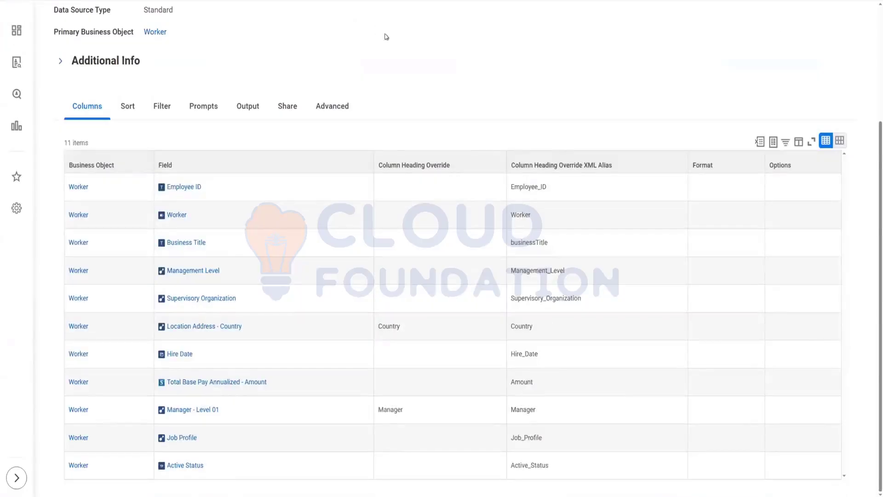
{"action": "scroll", "coordinate": [387, 37], "scroll_direction": "up", "scroll_amount": 3}
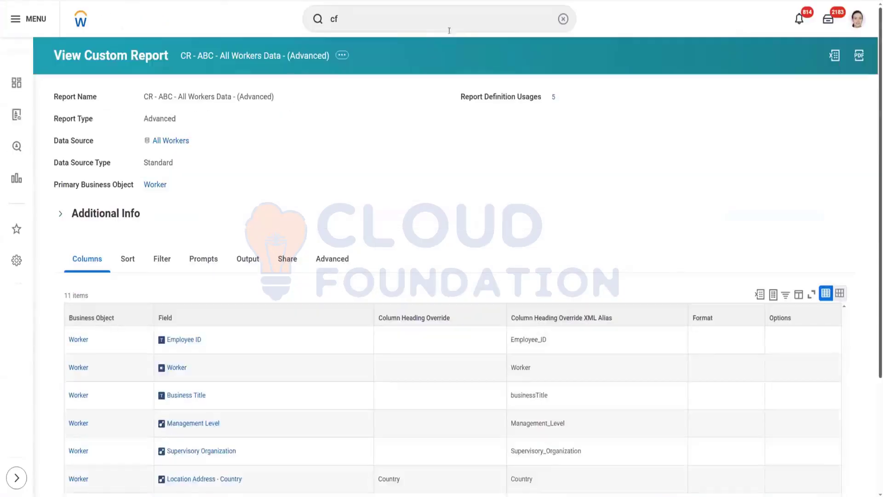
{"action": "left_click", "coordinate": [401, 17]}
{"action": "type", "text": ":"}
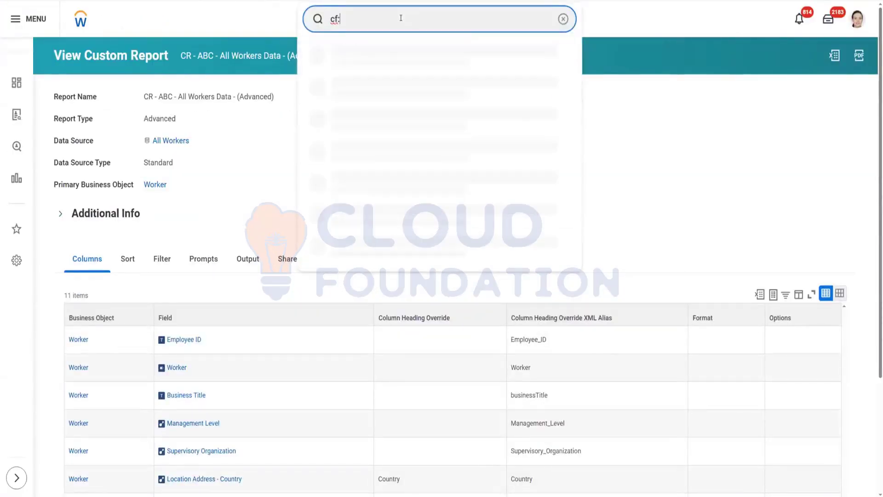
{"action": "type", "text": "lookup"}
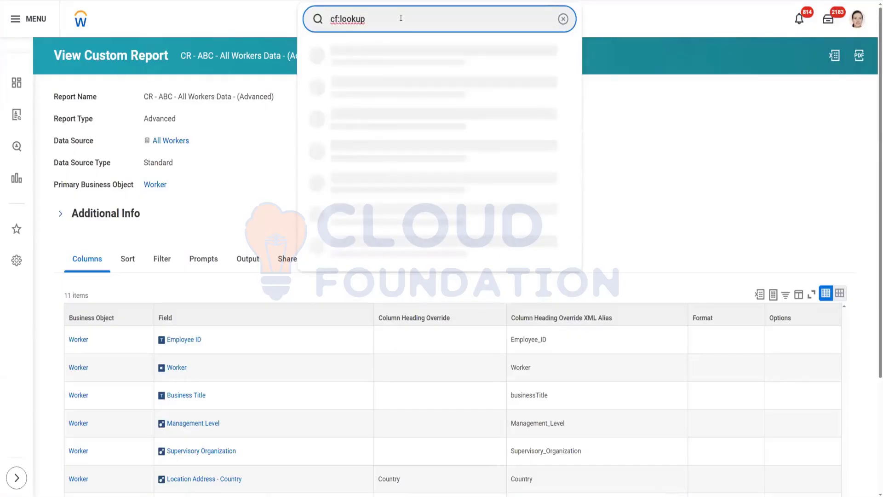
{"action": "type", "text": " value as of"}
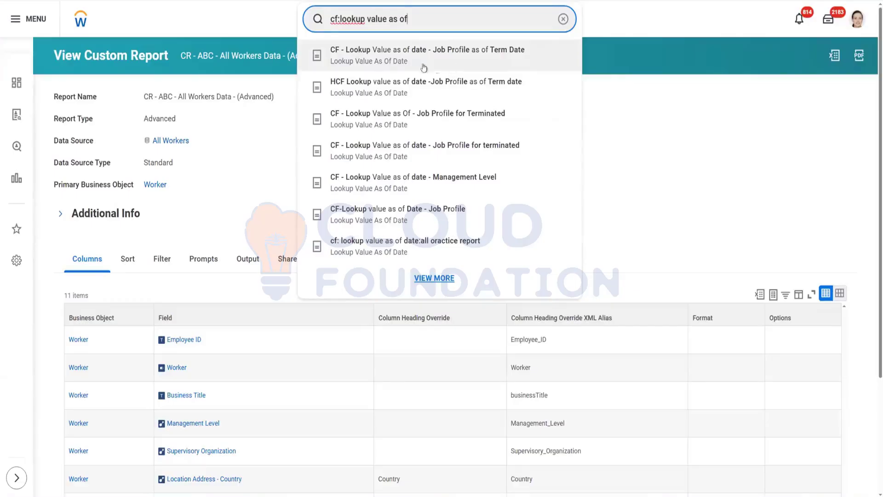
{"action": "right_click", "coordinate": [404, 61]}
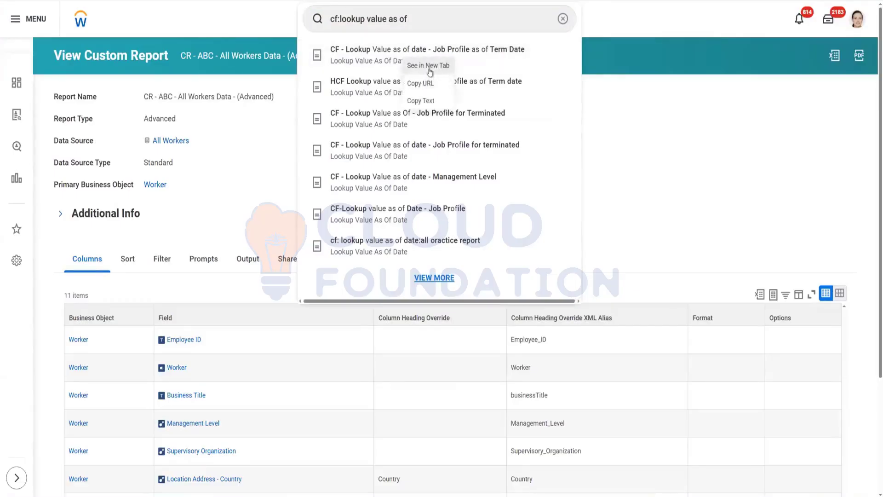
{"action": "left_click", "coordinate": [429, 66]}
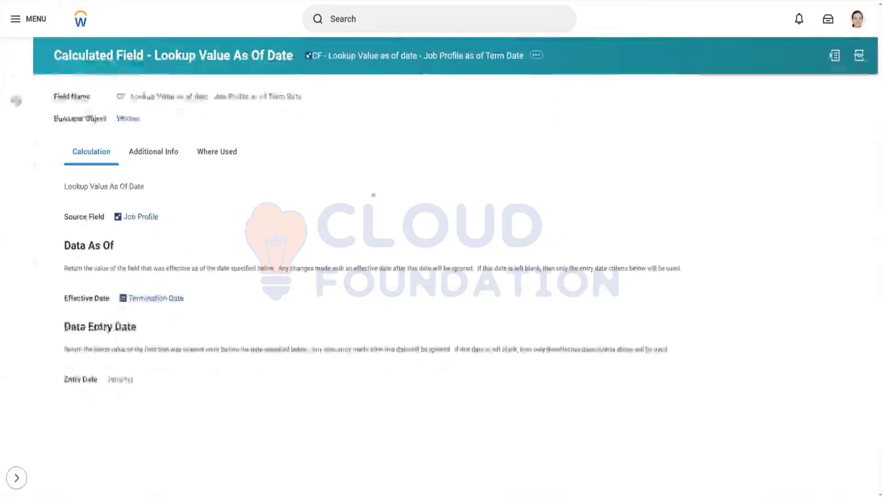
Step: Examine the calculated field's source field, Data As Of effective date and entry date settings
{"action": "left_click_drag", "start_coordinate": [64, 298], "coordinate": [110, 299]}
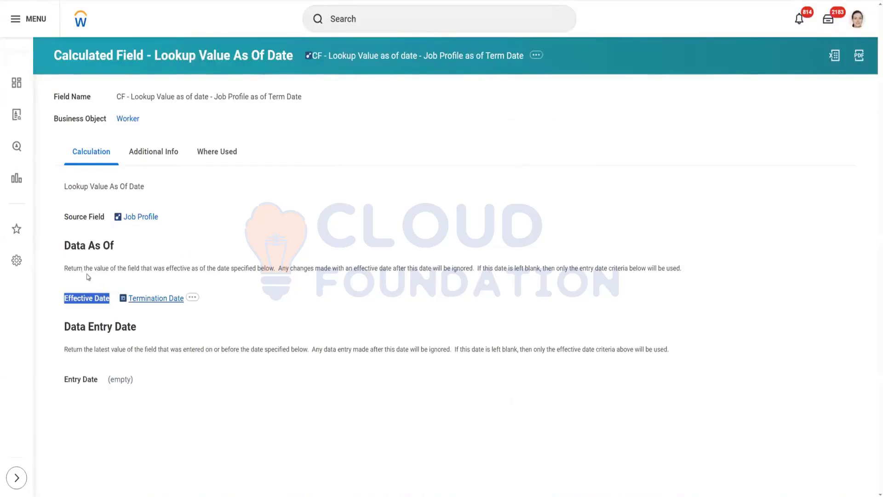
{"action": "left_click_drag", "start_coordinate": [63, 245], "coordinate": [137, 251]}
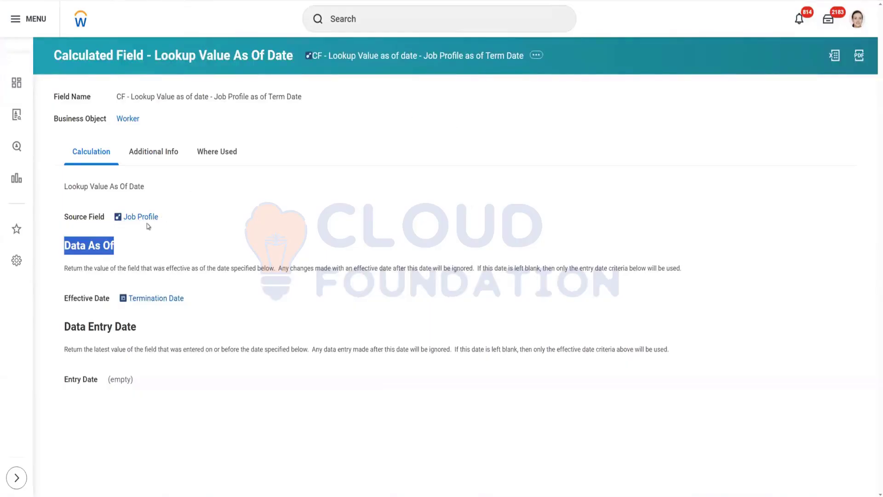
{"action": "left_click_drag", "start_coordinate": [62, 299], "coordinate": [218, 297]}
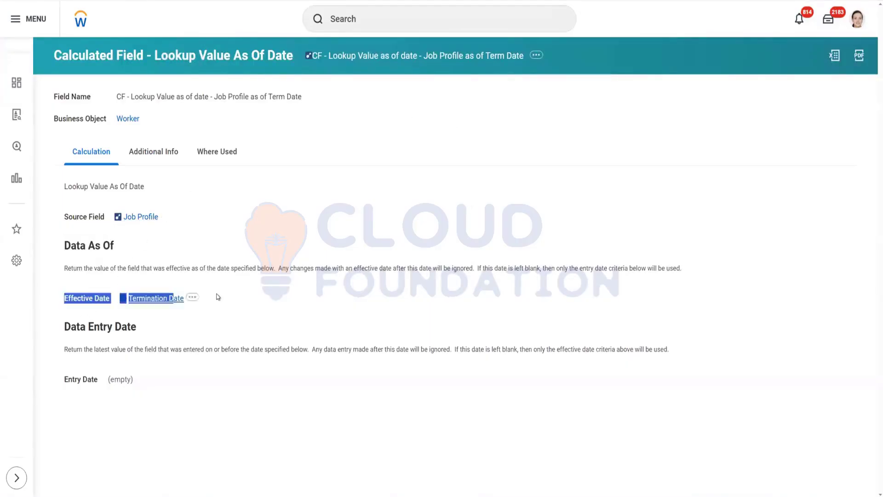
{"action": "left_click", "coordinate": [138, 232]}
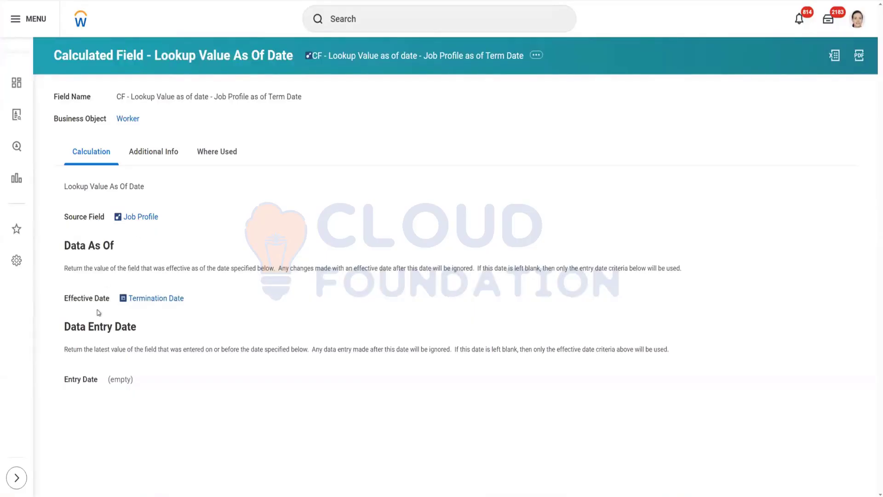
{"action": "triple_click", "coordinate": [76, 304]}
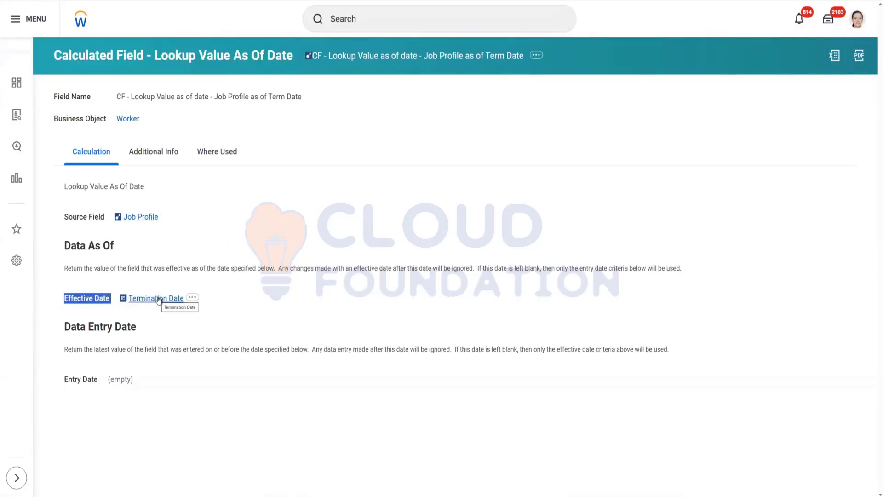
Step: Review the Effective Date runtime prompt options on the report's Prompts tab, then return to the Columns tab
{"action": "left_click", "coordinate": [192, 331]}
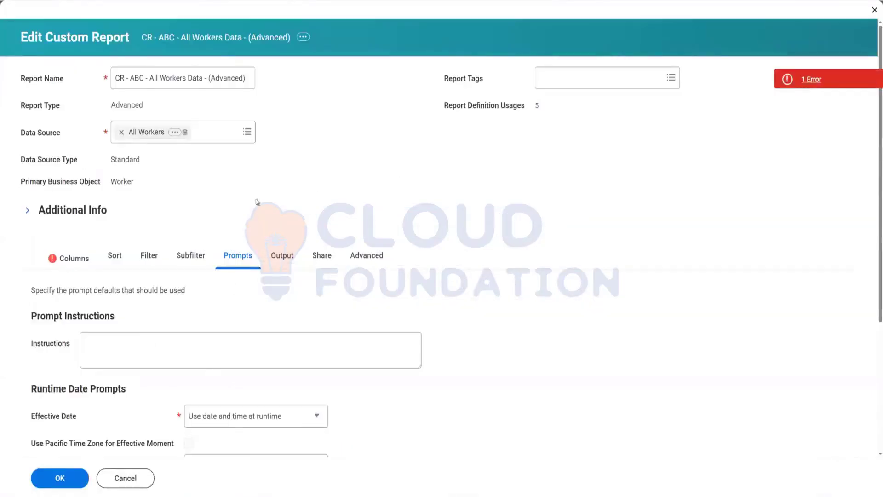
{"action": "scroll", "coordinate": [191, 337], "scroll_direction": "down", "scroll_amount": 1}
{"action": "scroll", "coordinate": [190, 337], "scroll_direction": "down", "scroll_amount": 3}
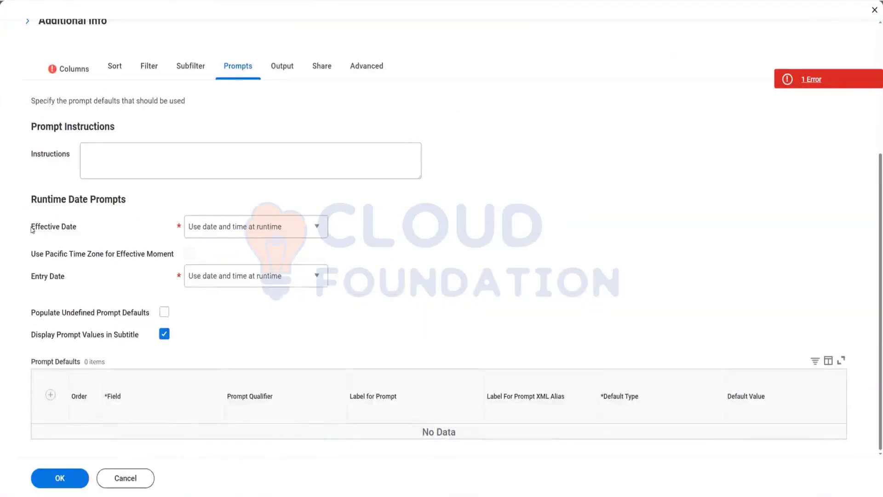
{"action": "left_click_drag", "start_coordinate": [31, 228], "coordinate": [79, 229]}
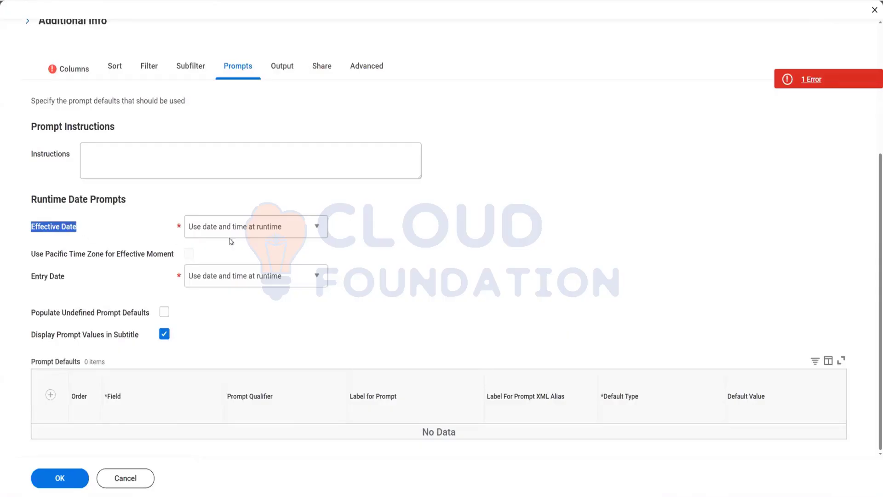
{"action": "left_click", "coordinate": [256, 236]}
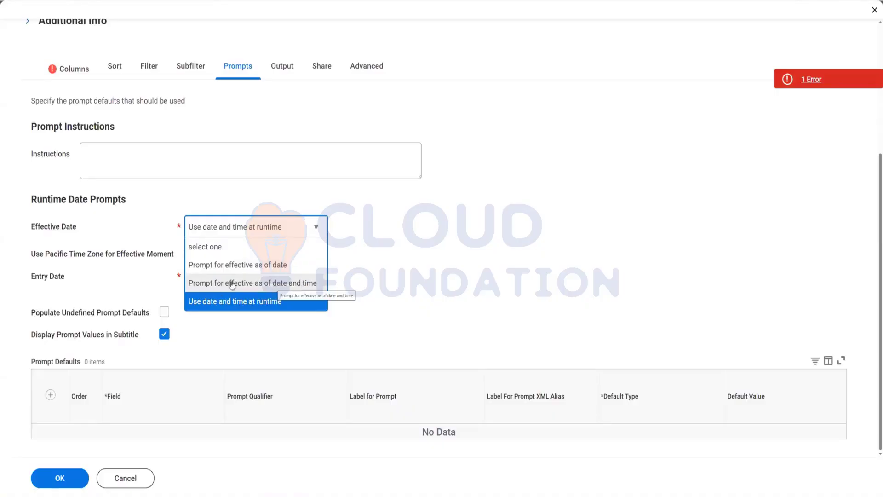
{"action": "left_click", "coordinate": [77, 66]}
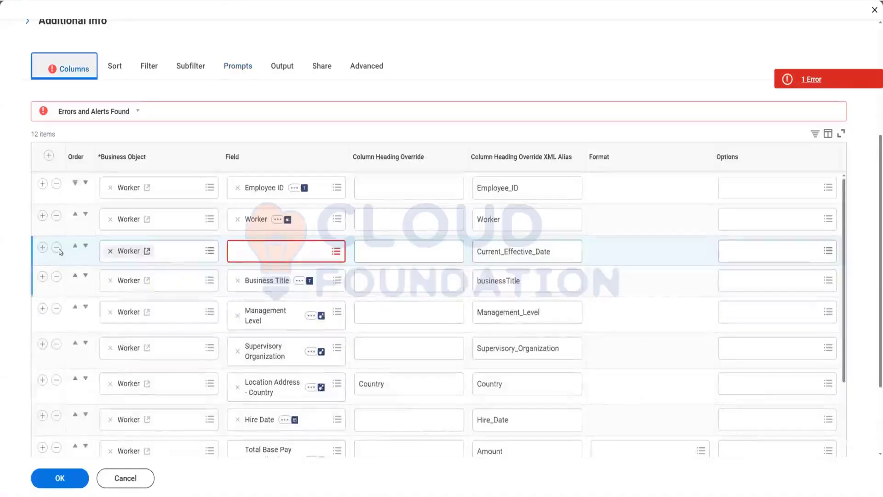
Step: Remove the empty column row from the report and save the report definition
{"action": "left_click", "coordinate": [56, 247]}
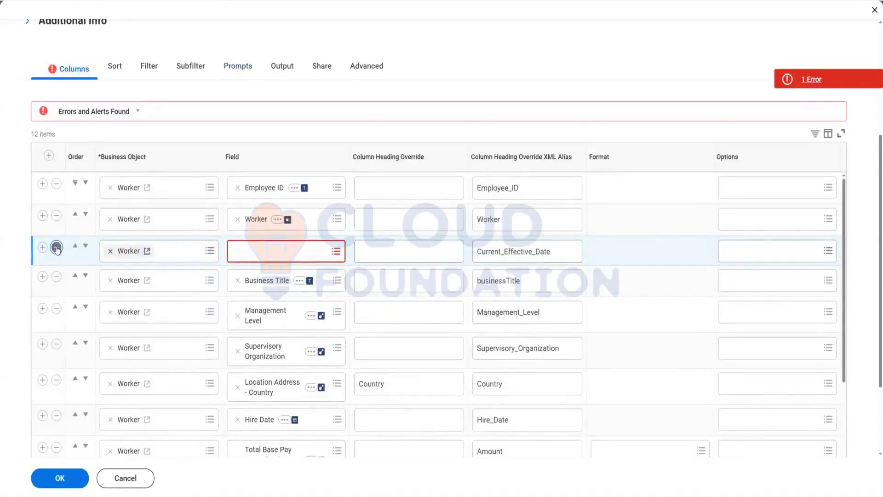
{"action": "left_click", "coordinate": [221, 70]}
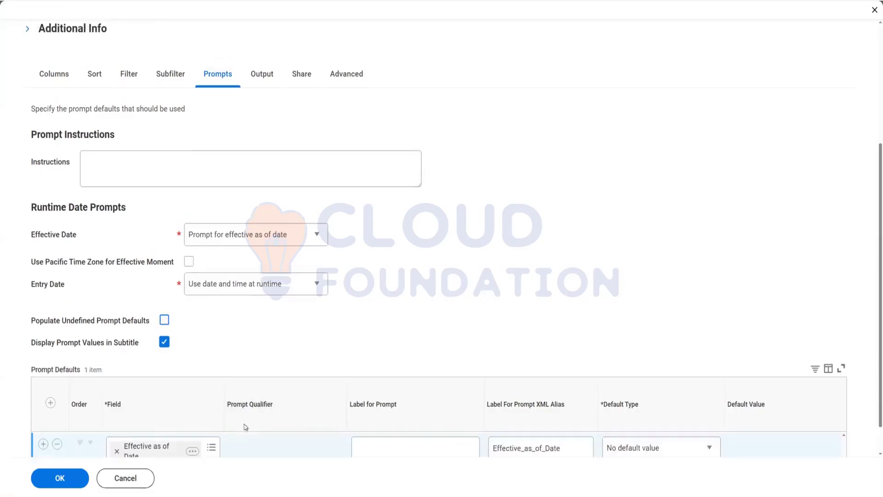
{"action": "left_click", "coordinate": [64, 482]}
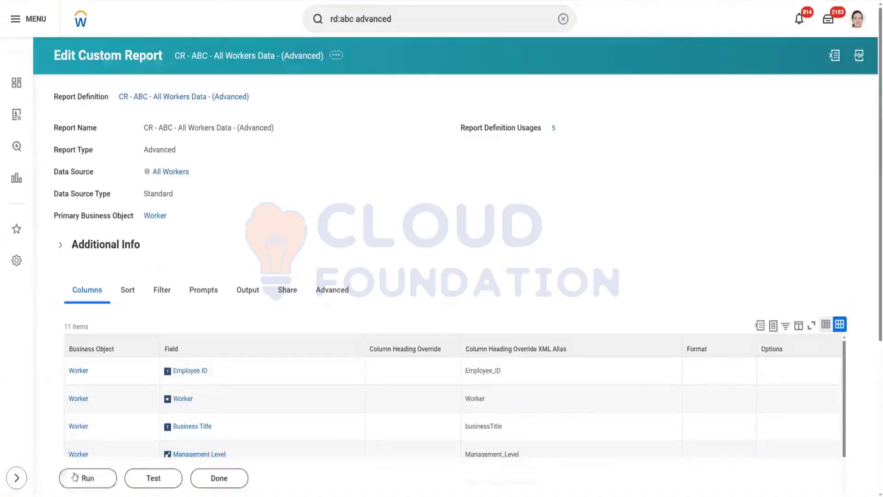
Step: Run the report with the Effective as of Date set to 01/01/2025
{"action": "left_click", "coordinate": [74, 477]}
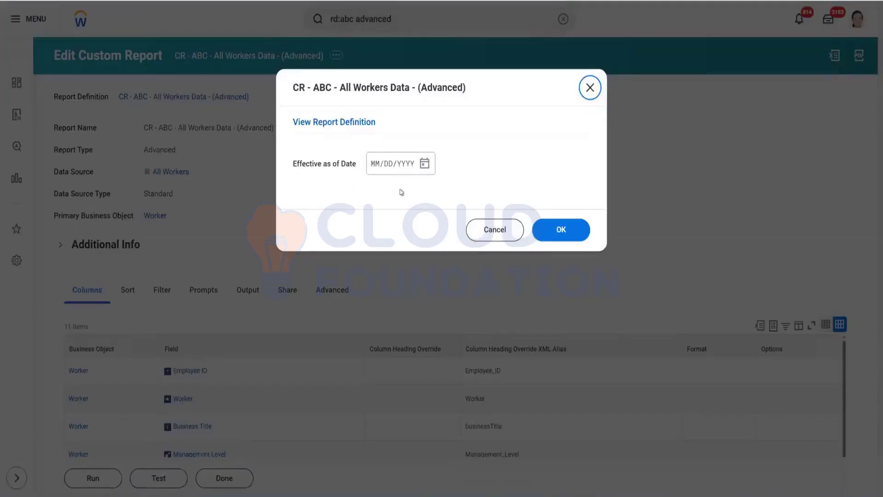
{"action": "left_click", "coordinate": [425, 164]}
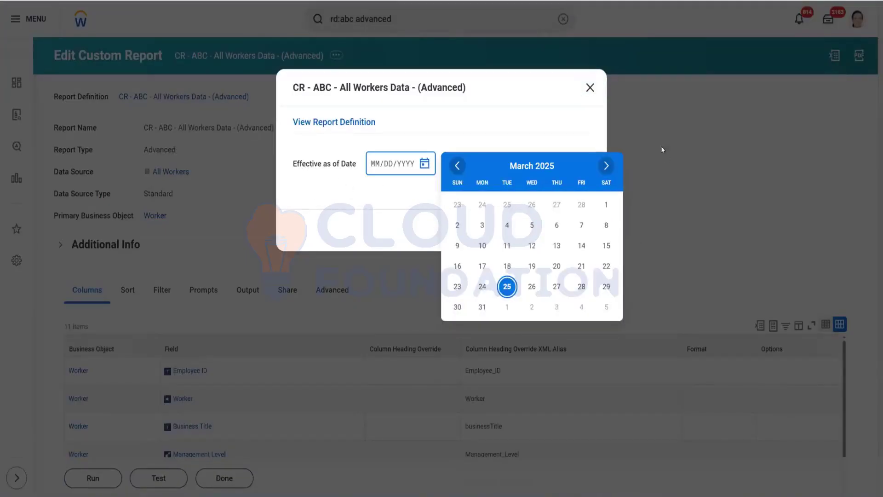
{"action": "left_click", "coordinate": [456, 165]}
{"action": "left_click", "coordinate": [457, 165]}
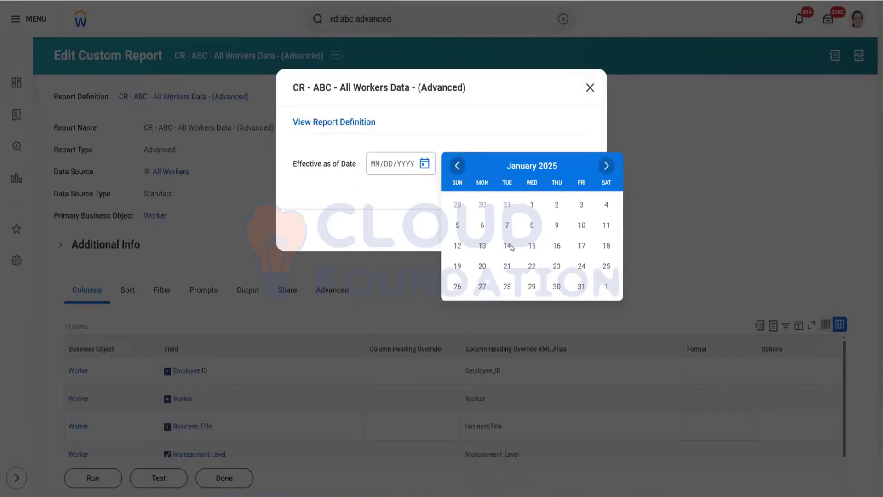
{"action": "left_click", "coordinate": [532, 204]}
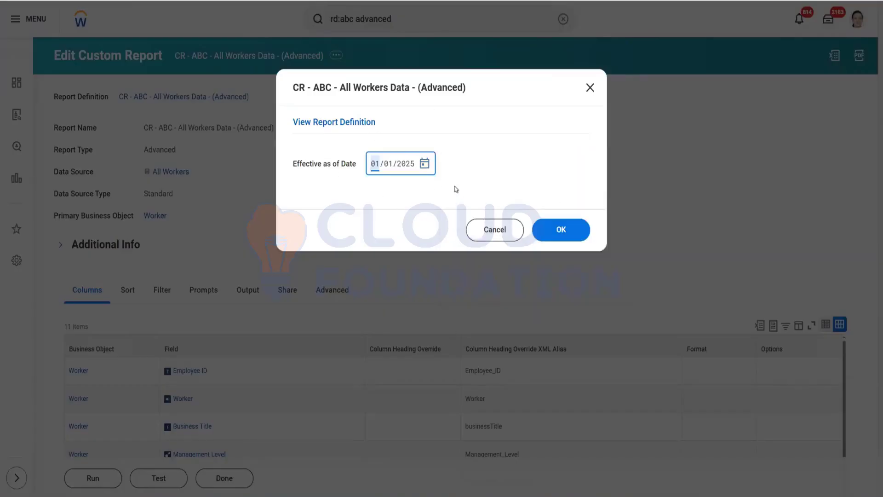
{"action": "left_click", "coordinate": [555, 235]}
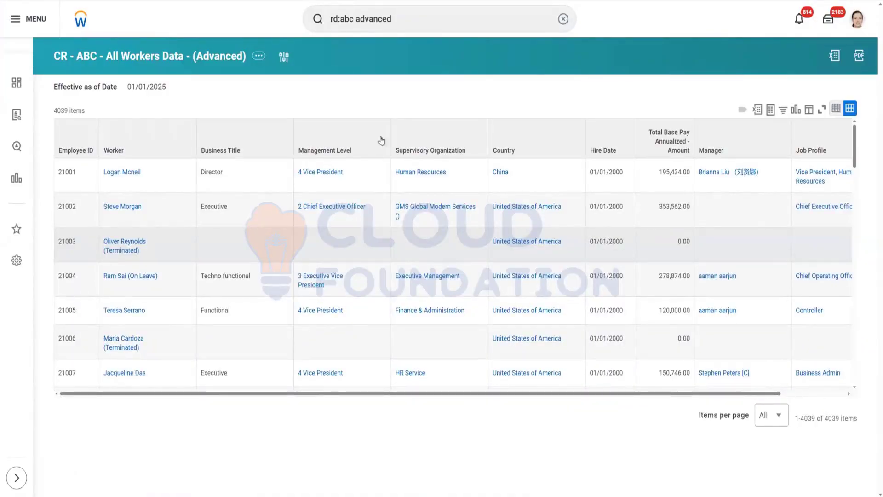
Step: Rerun the report with the Effective as of Date changed to 03/25/2025
{"action": "left_click", "coordinate": [284, 60]}
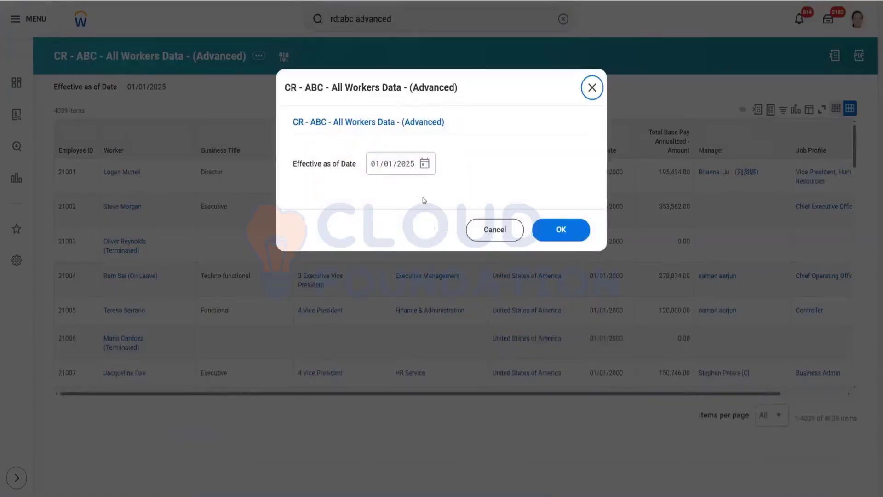
{"action": "left_click", "coordinate": [424, 164]}
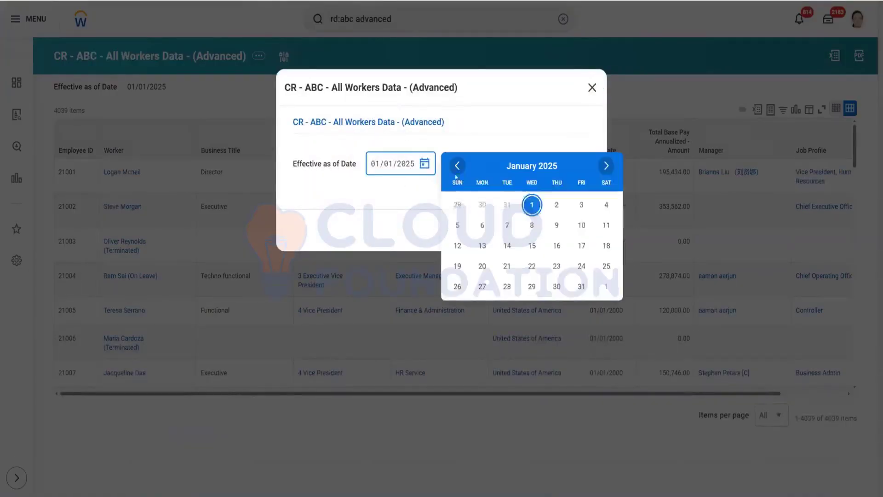
{"action": "left_click", "coordinate": [606, 166]}
{"action": "left_click", "coordinate": [606, 166]}
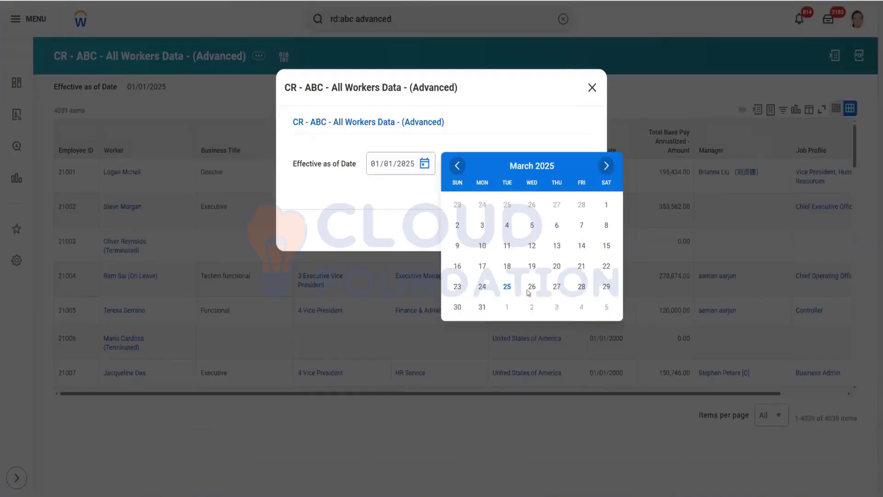
{"action": "left_click", "coordinate": [383, 219]}
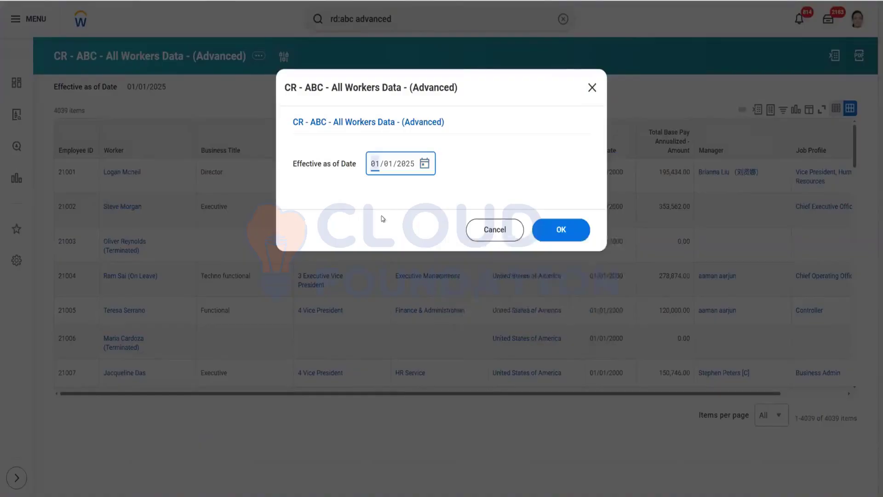
{"action": "left_click", "coordinate": [571, 234]}
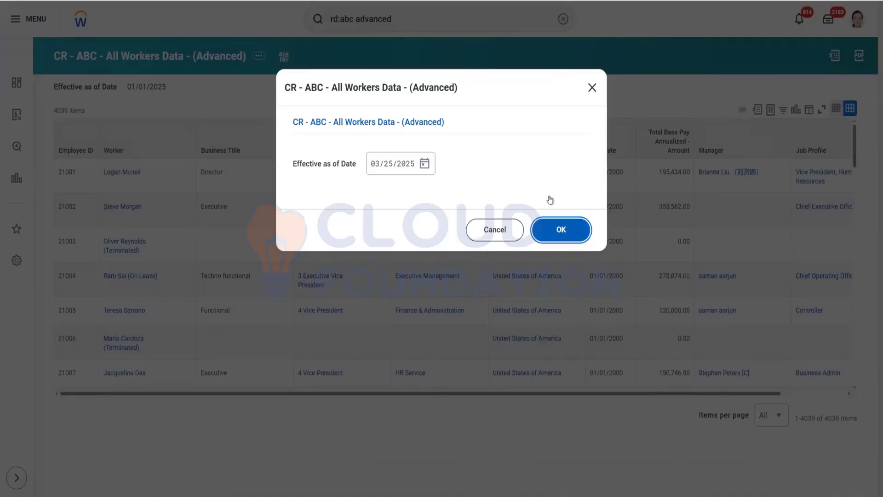
{"action": "left_click", "coordinate": [564, 235]}
{"action": "left_click", "coordinate": [562, 237]}
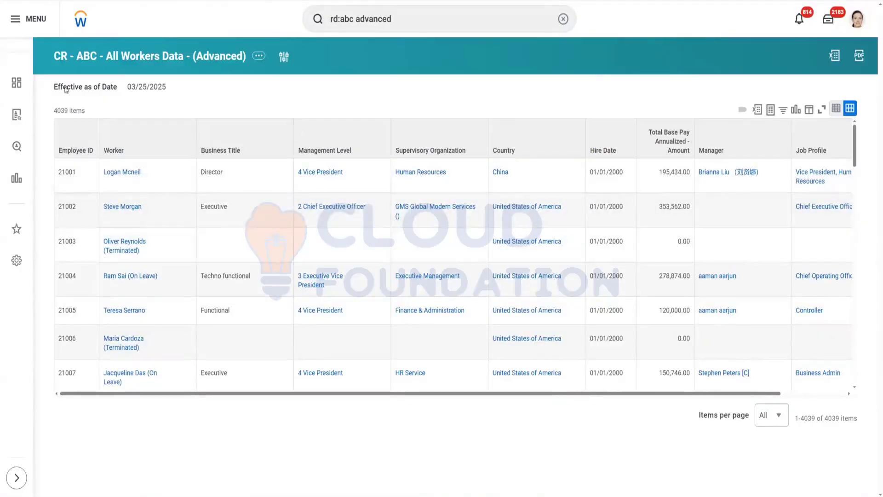
Step: Open the report's definition for editing through its related actions
{"action": "left_click_drag", "start_coordinate": [53, 91], "coordinate": [118, 93]}
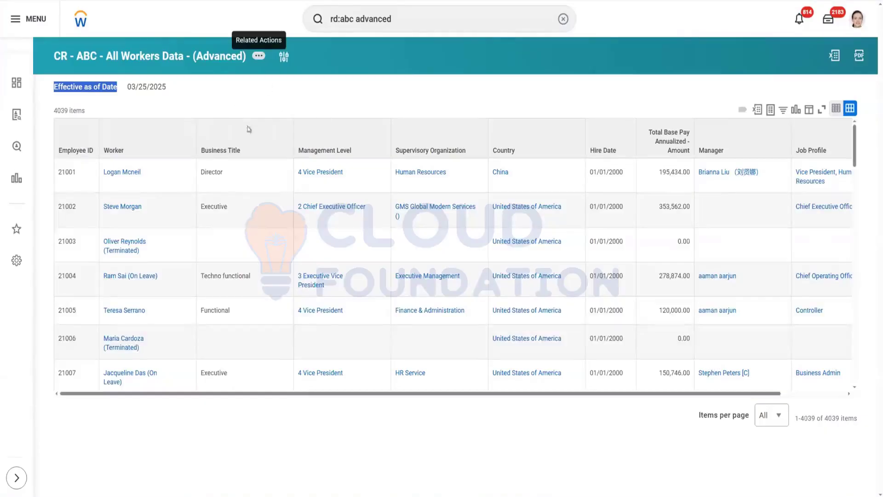
{"action": "left_click", "coordinate": [259, 57]}
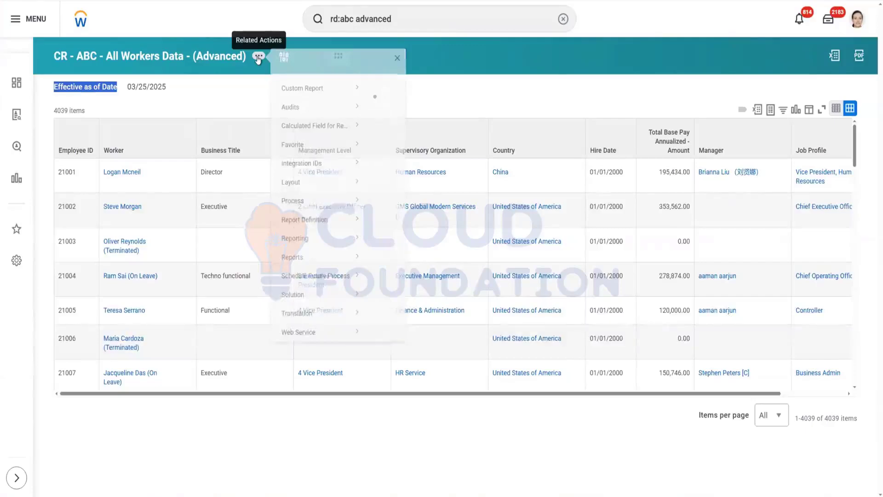
{"action": "mouse_move", "coordinate": [318, 109]}
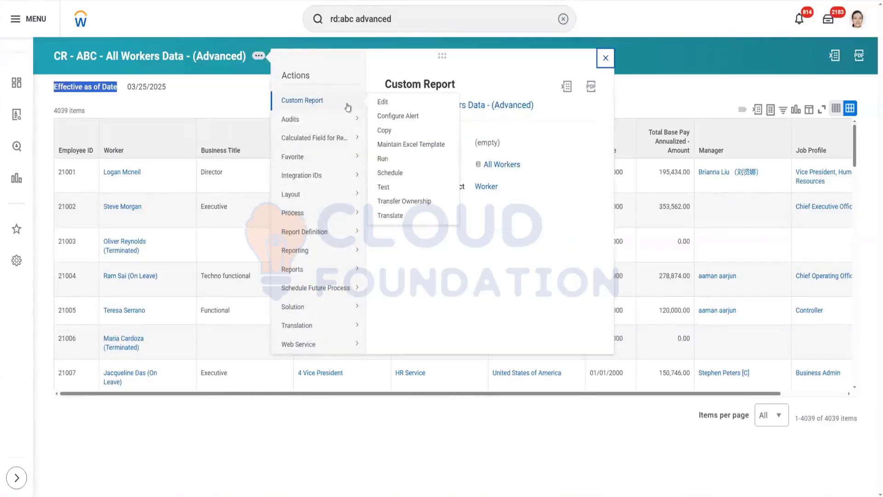
{"action": "left_click", "coordinate": [385, 103]}
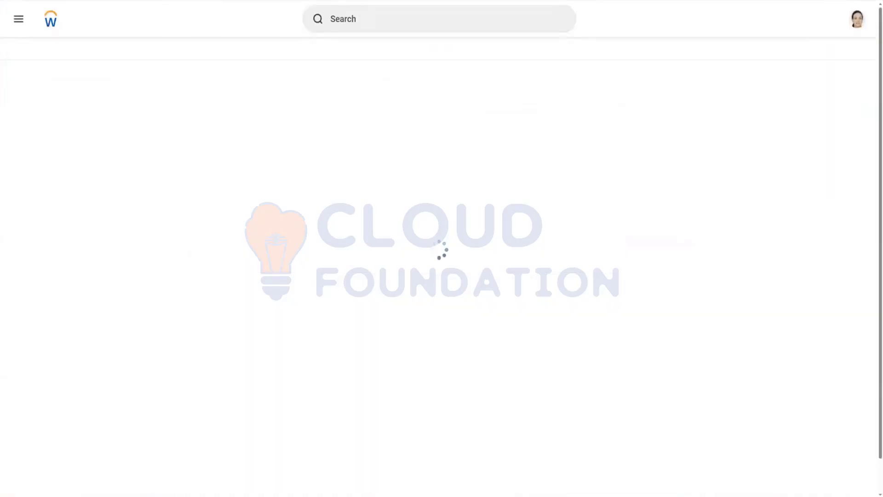
Step: Search for rd:business process transa and open the Business Process Transactions Completed in more than X Days - C report
{"action": "left_click", "coordinate": [374, 23]}
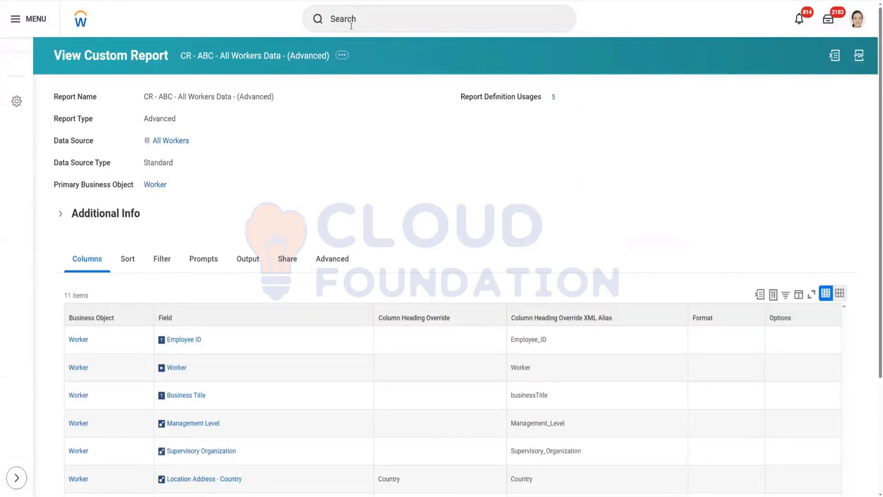
{"action": "left_click", "coordinate": [352, 24]}
{"action": "type", "text": "rd:busi"}
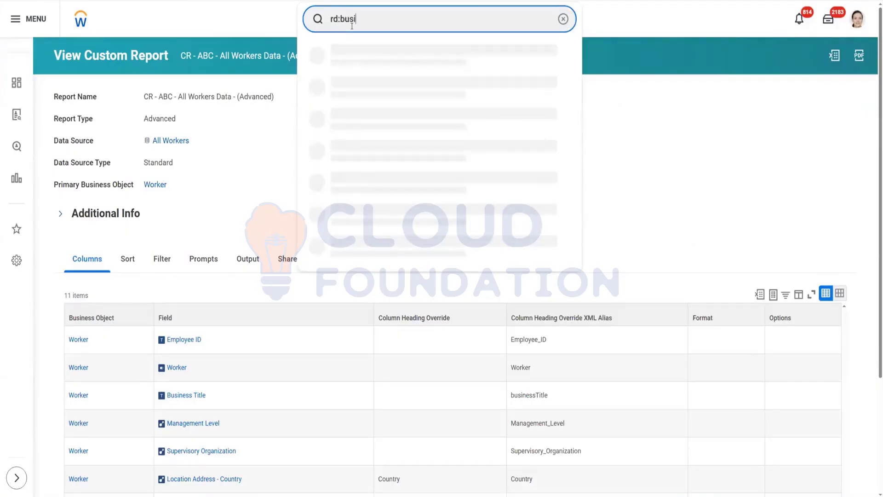
{"action": "type", "text": "ness pro"}
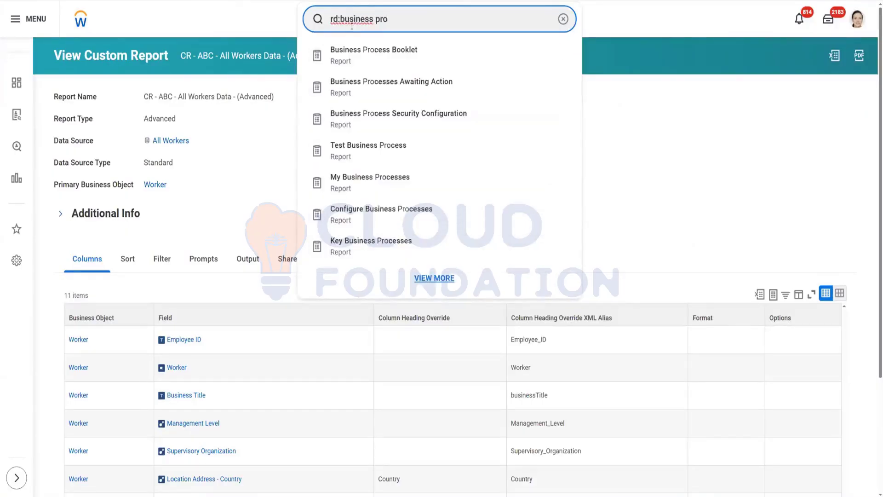
{"action": "type", "text": "cess "}
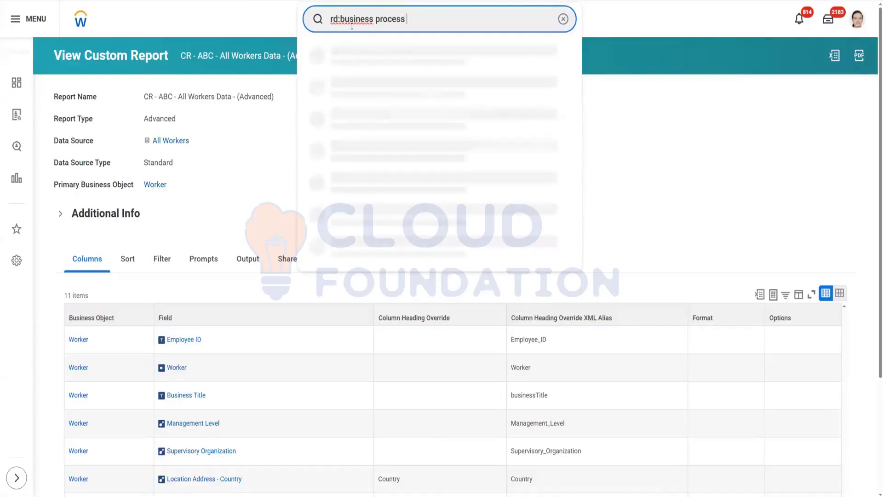
{"action": "type", "text": "transa"}
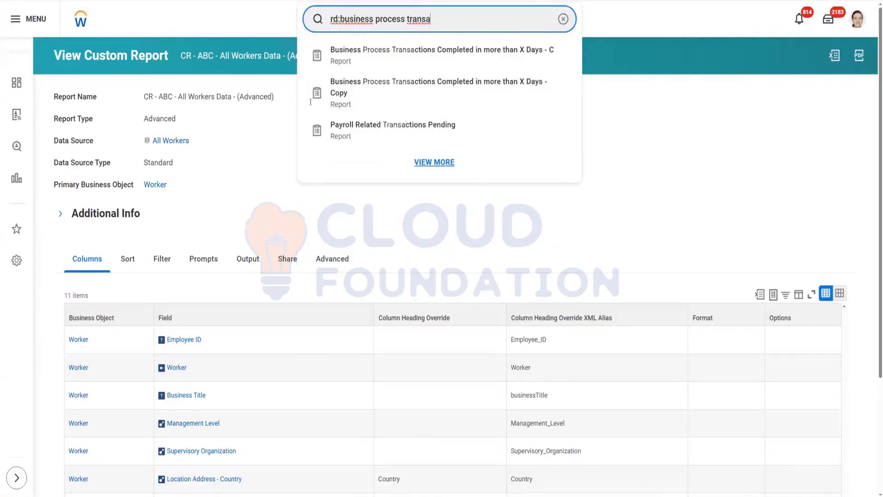
{"action": "left_click", "coordinate": [416, 59]}
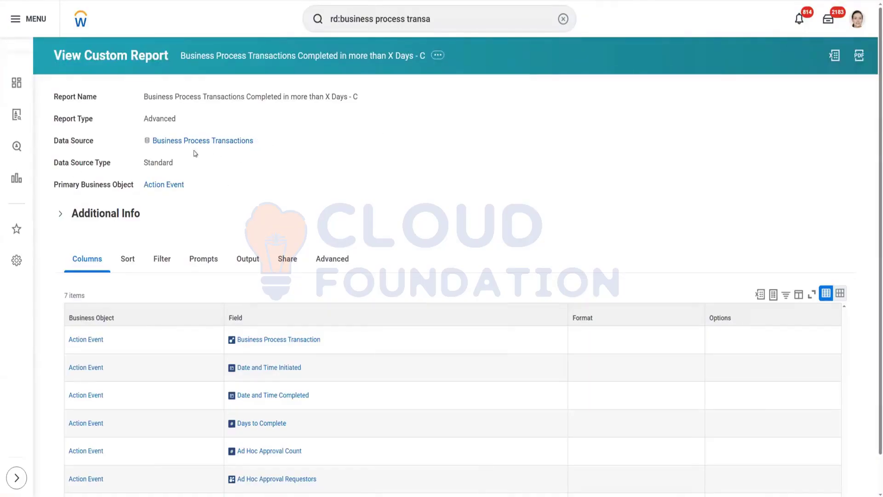
Step: Open the Business Process Transactions Completed in more than X Days - C report for editing
{"action": "left_click_drag", "start_coordinate": [188, 150], "coordinate": [255, 146]}
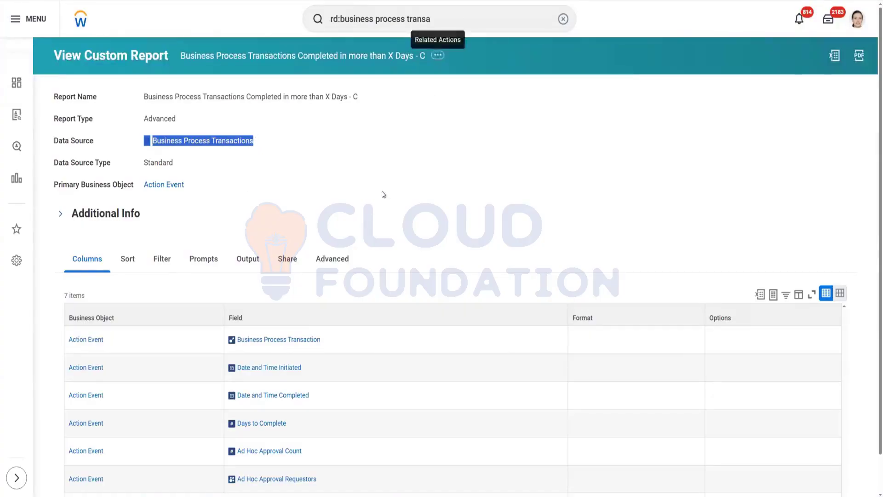
{"action": "scroll", "coordinate": [383, 194], "scroll_direction": "down", "scroll_amount": 1}
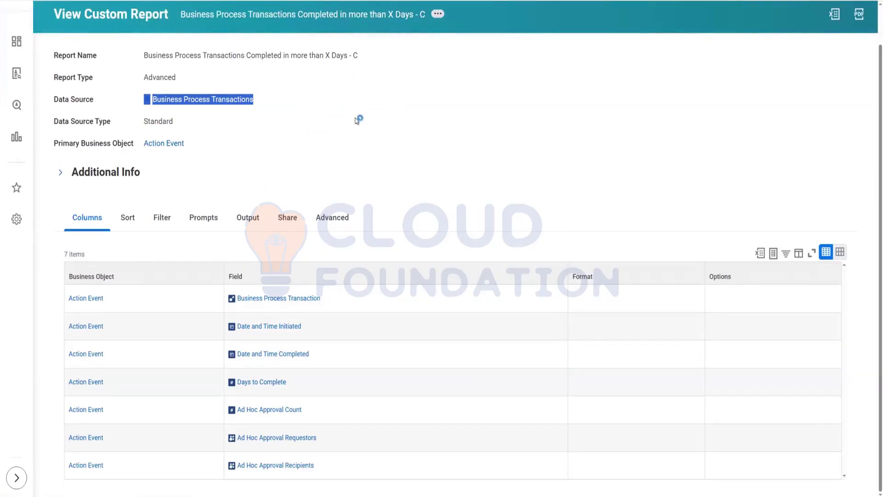
{"action": "mouse_move", "coordinate": [472, 79]}
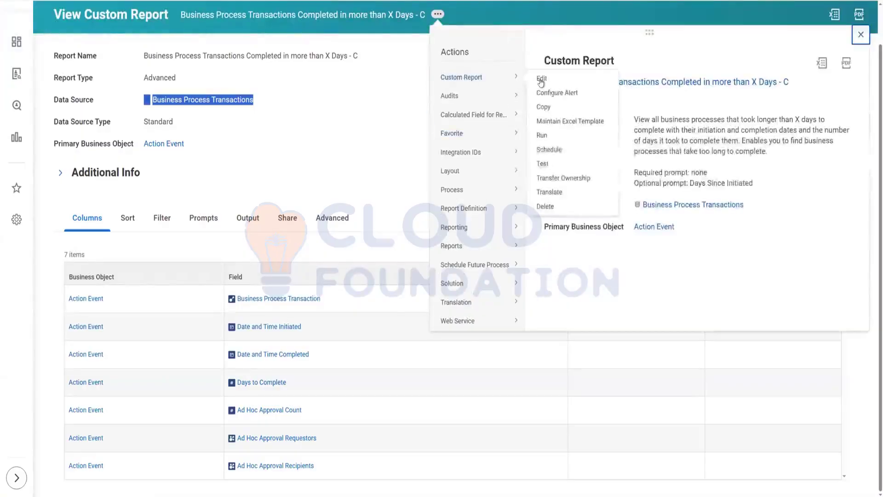
{"action": "left_click", "coordinate": [543, 82]}
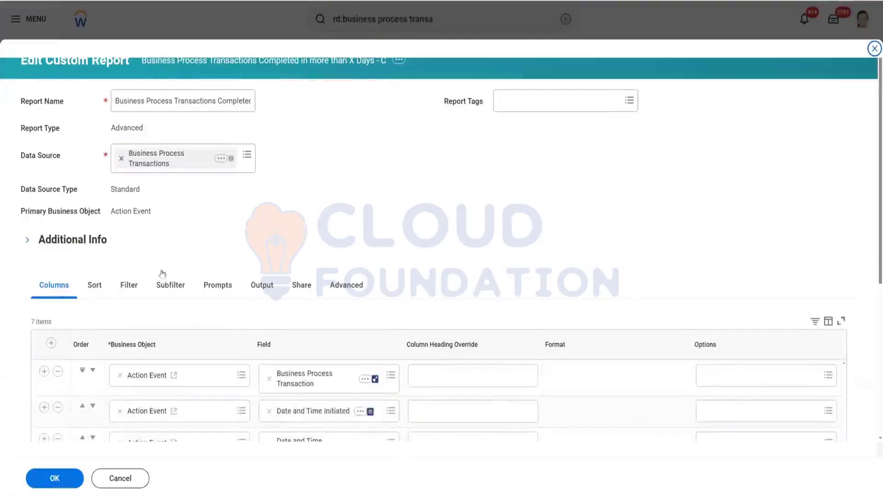
Step: Add an Effective Date column after Date and Time Completed, removing the extra empty row
{"action": "scroll", "coordinate": [175, 276], "scroll_direction": "down", "scroll_amount": 3}
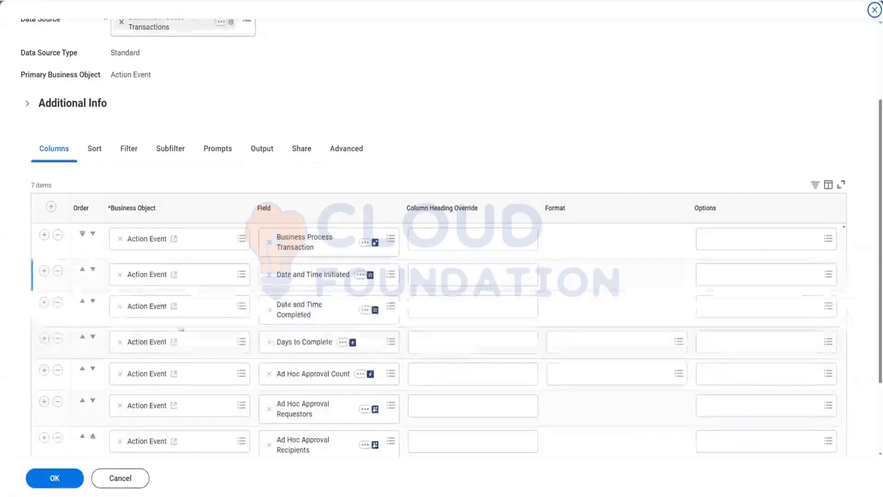
{"action": "left_click", "coordinate": [44, 302]}
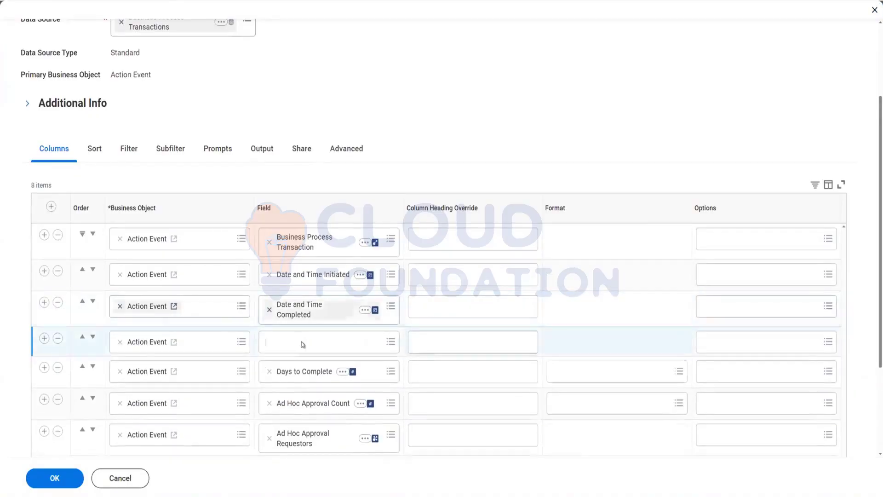
{"action": "left_click", "coordinate": [303, 345]}
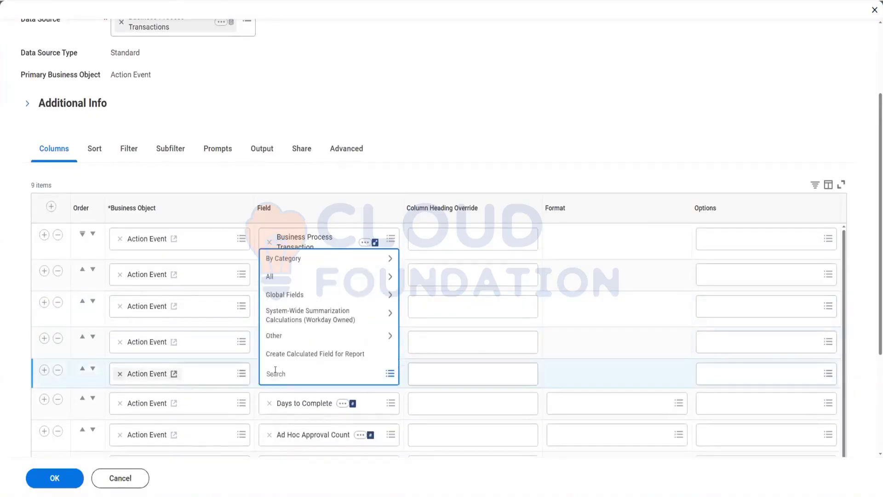
{"action": "type", "text": "effective date"}
{"action": "key", "text": "Return"}
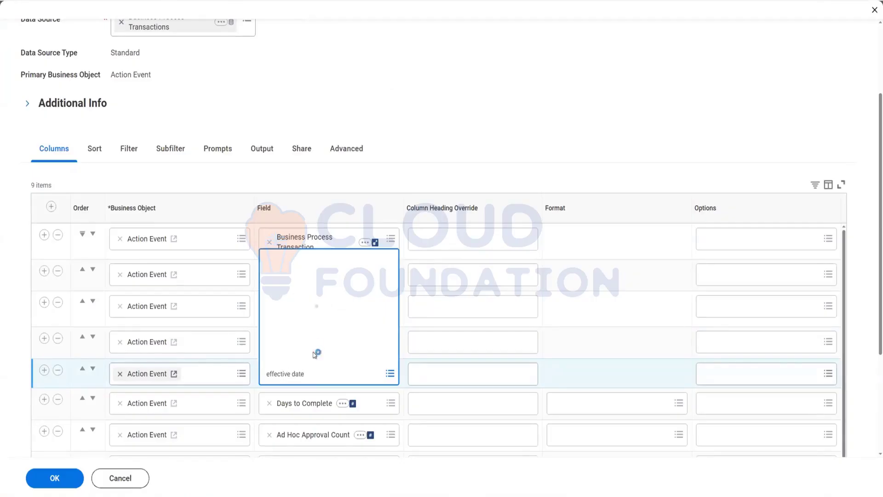
{"action": "left_click", "coordinate": [309, 145]}
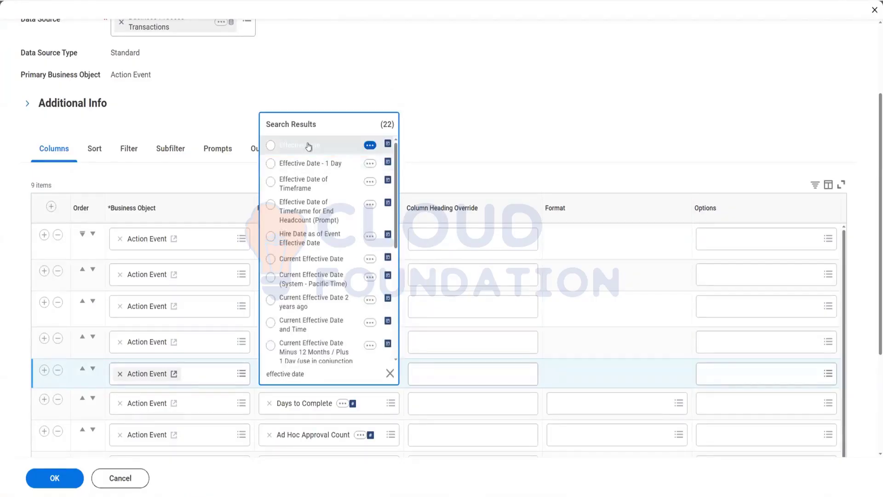
{"action": "left_click", "coordinate": [58, 339]}
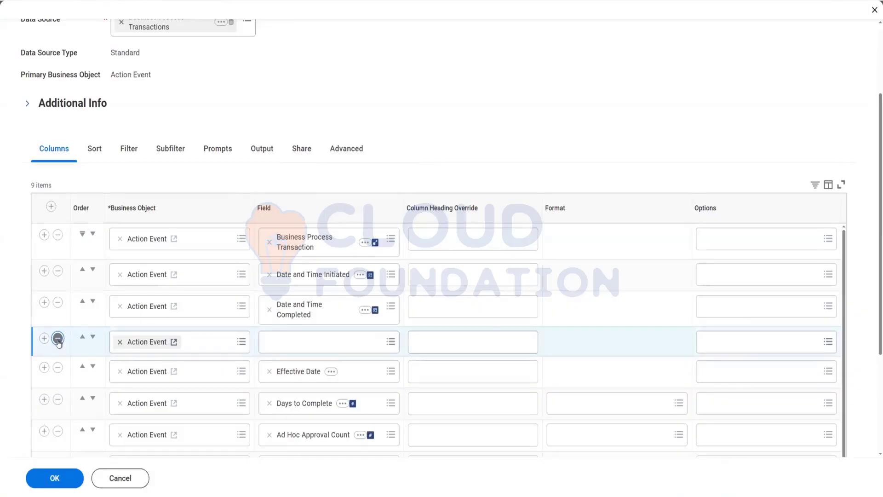
{"action": "left_click", "coordinate": [58, 339]}
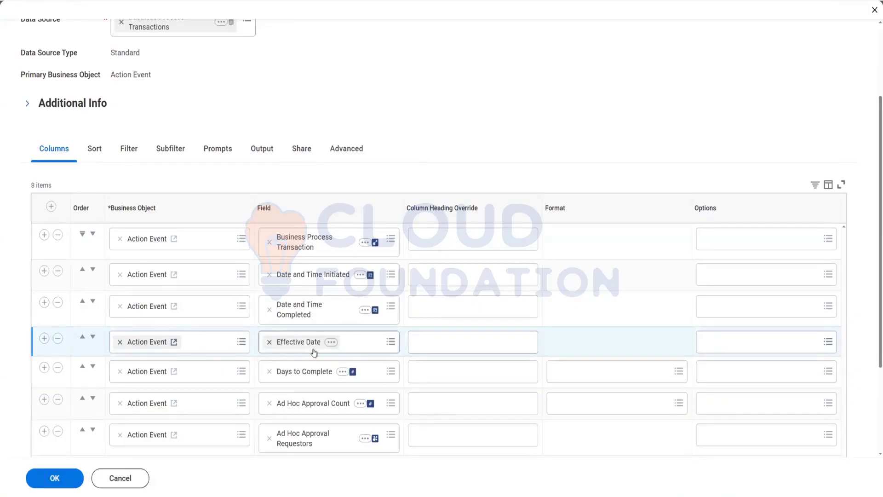
Step: Save the report definition and review its Prompts settings, including the runtime Effective Date prompt
{"action": "left_click", "coordinate": [53, 481]}
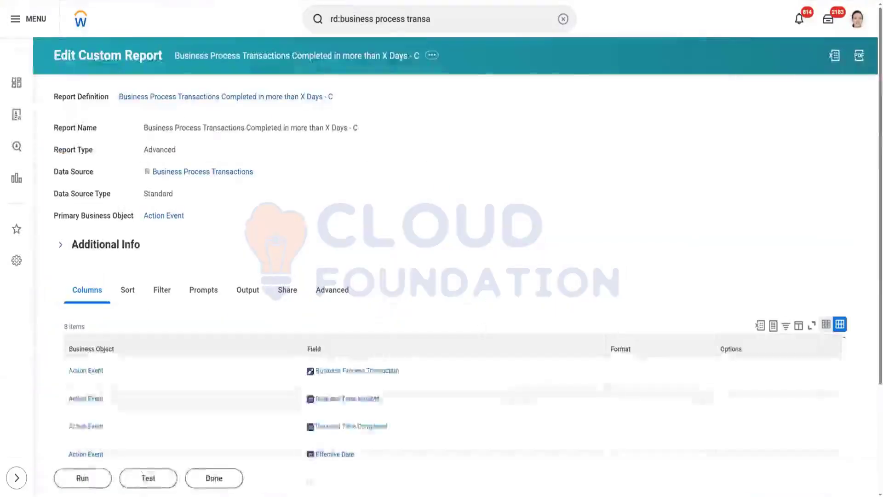
{"action": "left_click", "coordinate": [203, 290]}
{"action": "scroll", "coordinate": [633, 297], "scroll_direction": "down", "scroll_amount": 4}
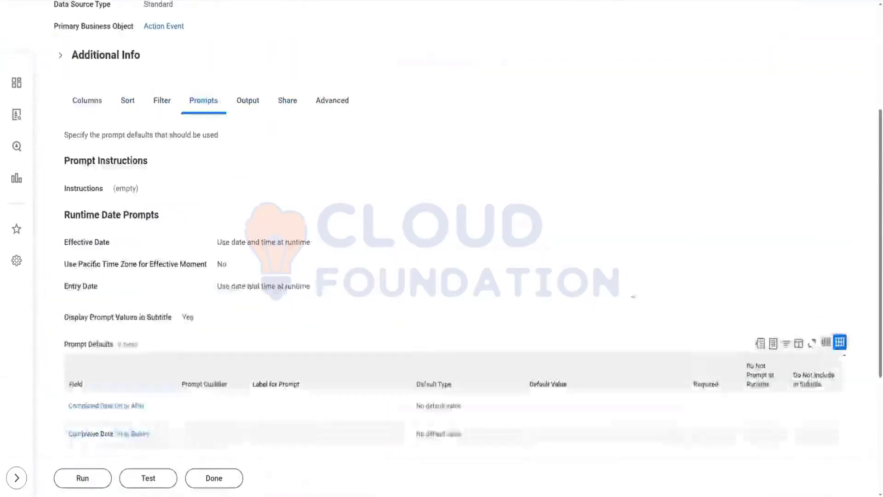
{"action": "scroll", "coordinate": [633, 296], "scroll_direction": "down", "scroll_amount": 5}
Step: Run the report, choosing Hire, Termination, Contact Change, Home Contact Change and Work Contact Change as business processes
{"action": "left_click", "coordinate": [92, 484]}
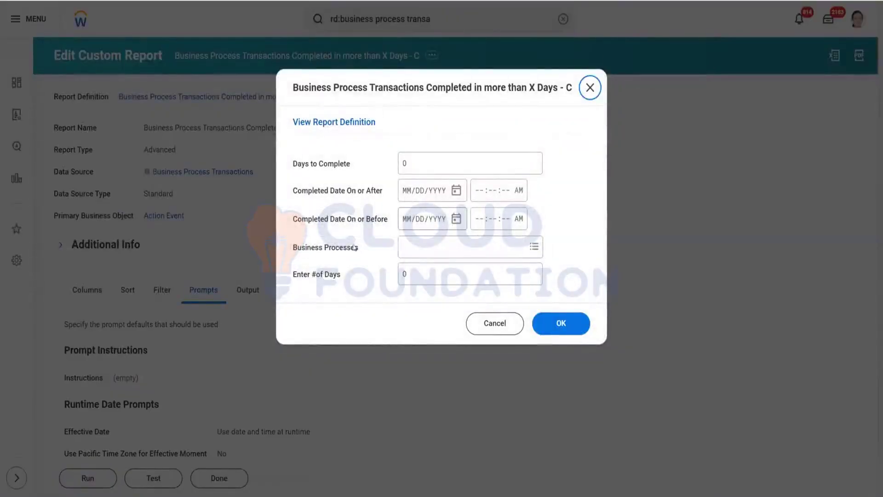
{"action": "left_click", "coordinate": [459, 250]}
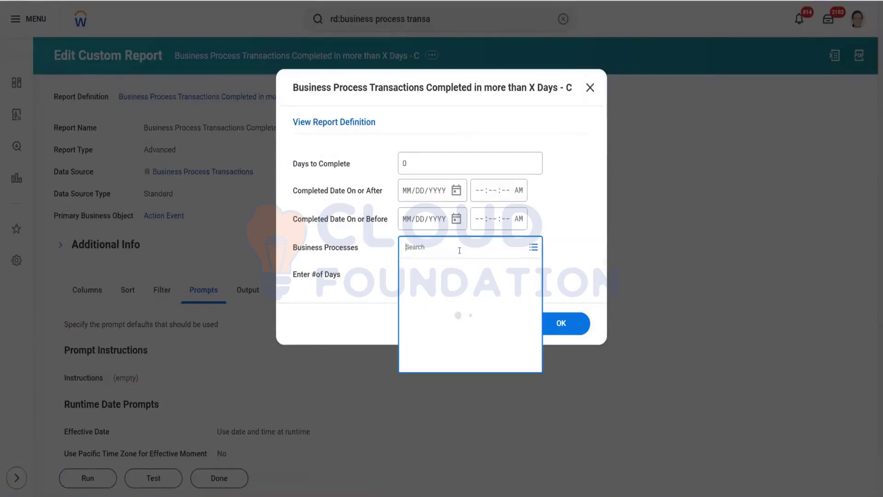
{"action": "type", "text": "Hire"}
{"action": "key", "text": "Return"}
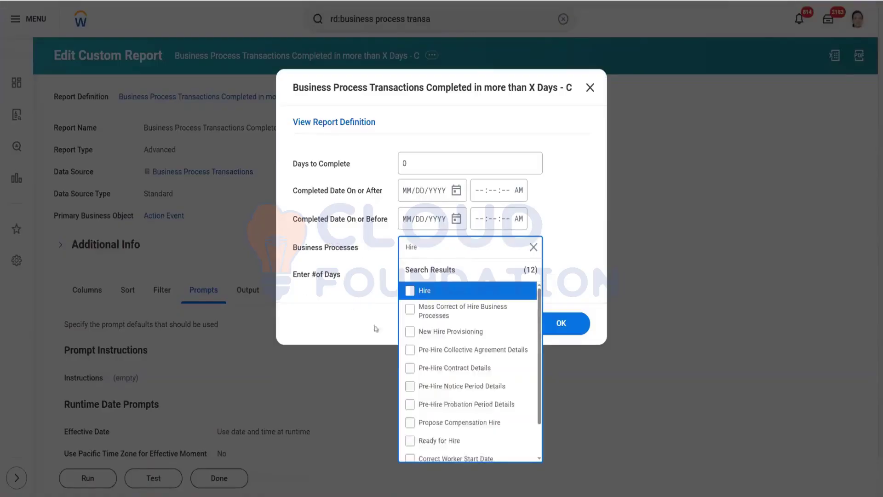
{"action": "left_click", "coordinate": [424, 292]}
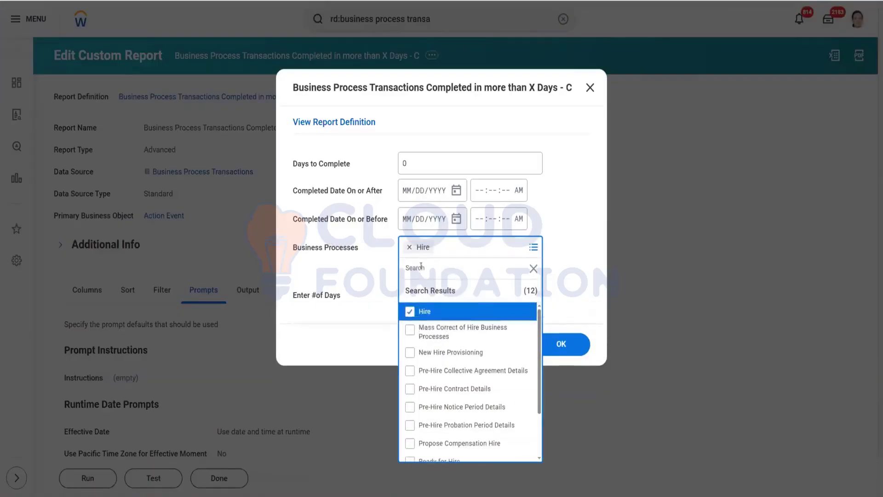
{"action": "type", "text": "terminat"}
{"action": "key", "text": "Return"}
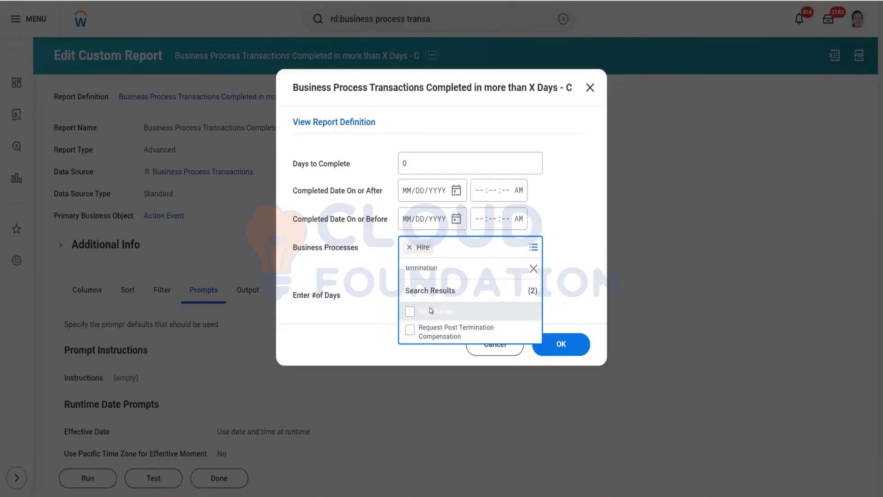
{"action": "left_click", "coordinate": [431, 311]}
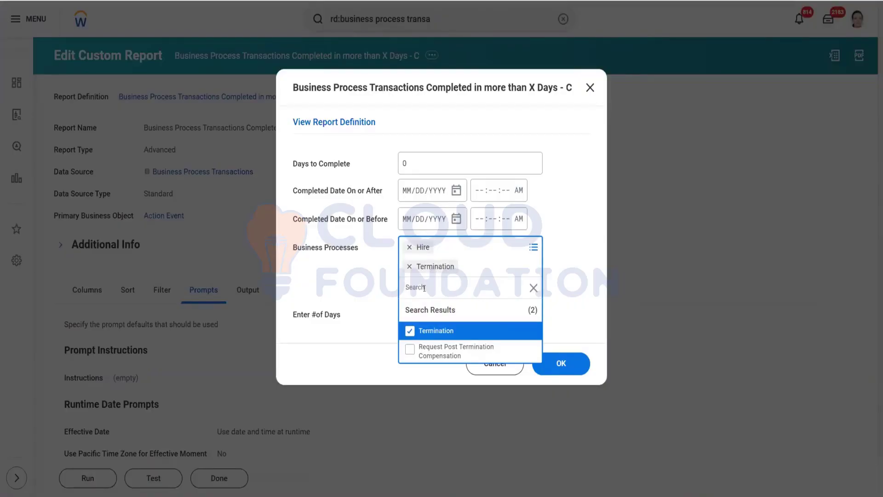
{"action": "type", "text": "contact change"}
{"action": "key", "text": "Return"}
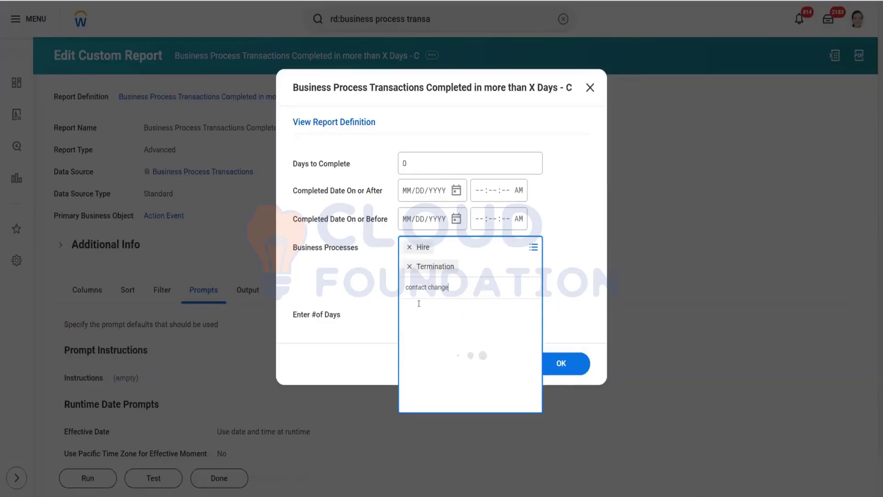
{"action": "left_click", "coordinate": [447, 334]}
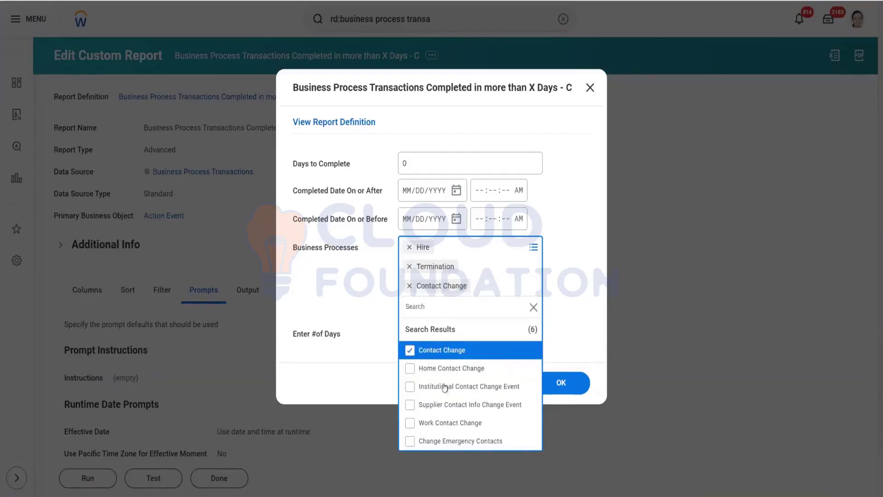
{"action": "left_click", "coordinate": [442, 368]}
{"action": "left_click", "coordinate": [433, 326]}
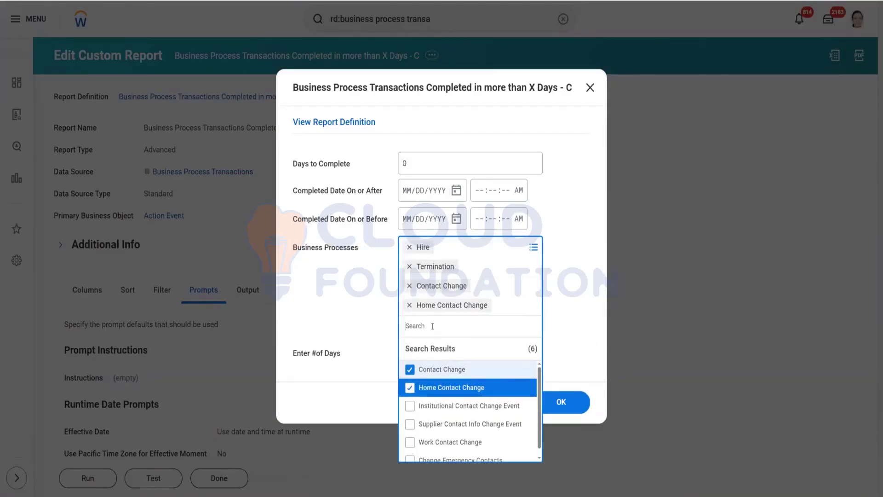
{"action": "left_click", "coordinate": [464, 443]}
{"action": "left_click", "coordinate": [385, 314]}
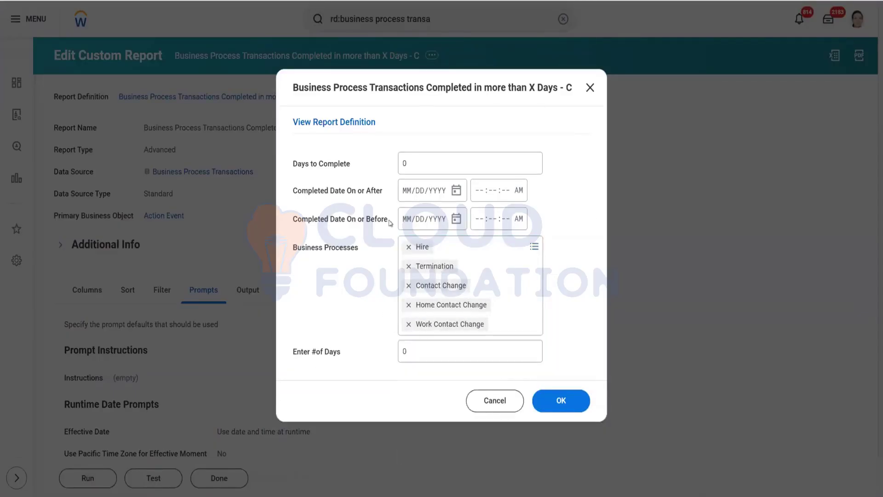
Step: Set completed dates on or after 01/01/2024 and on or before 01/01/2025, and run the report
{"action": "left_click", "coordinate": [460, 195]}
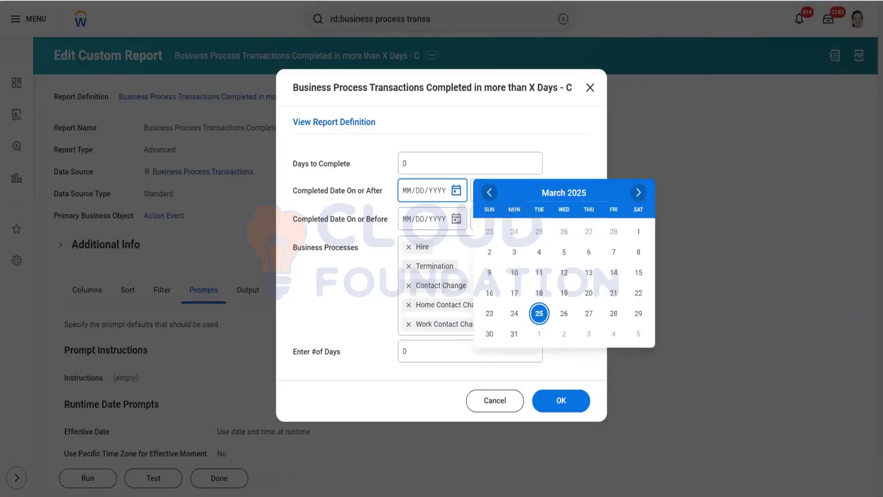
{"action": "left_click", "coordinate": [407, 195]}
{"action": "type", "text": "01012024"}
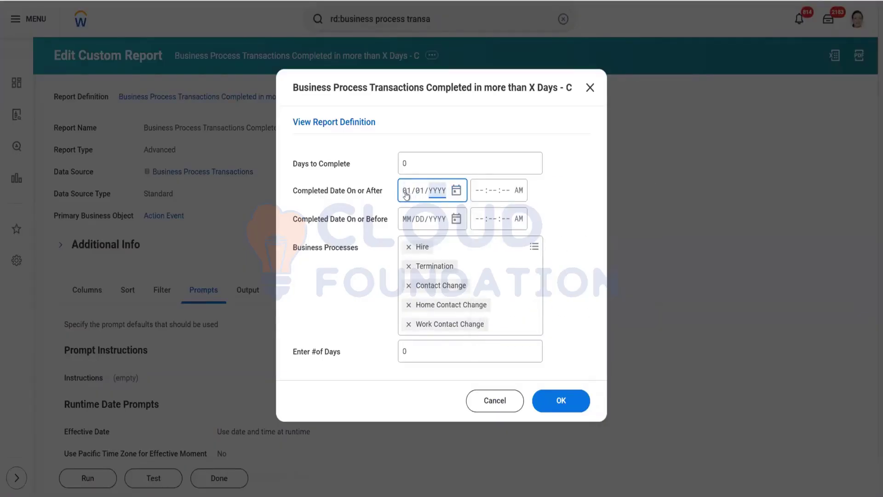
{"action": "left_click", "coordinate": [408, 223]}
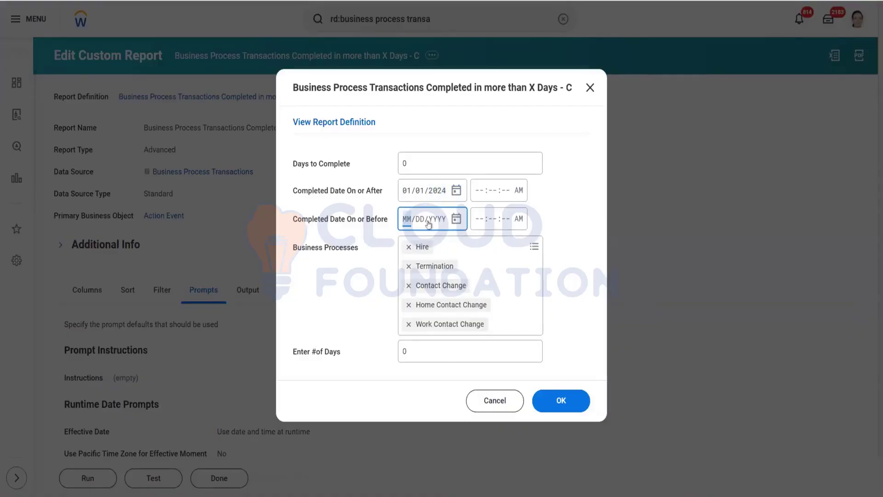
{"action": "type", "text": "01012025"}
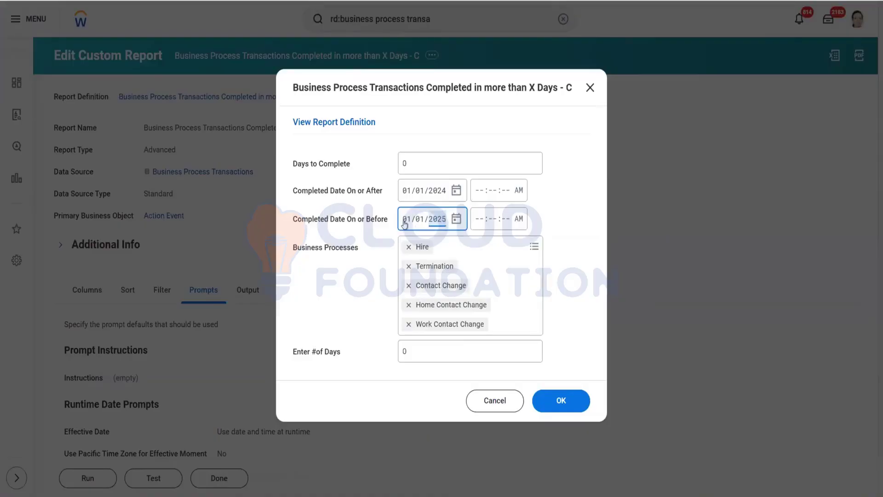
{"action": "left_click", "coordinate": [351, 282]}
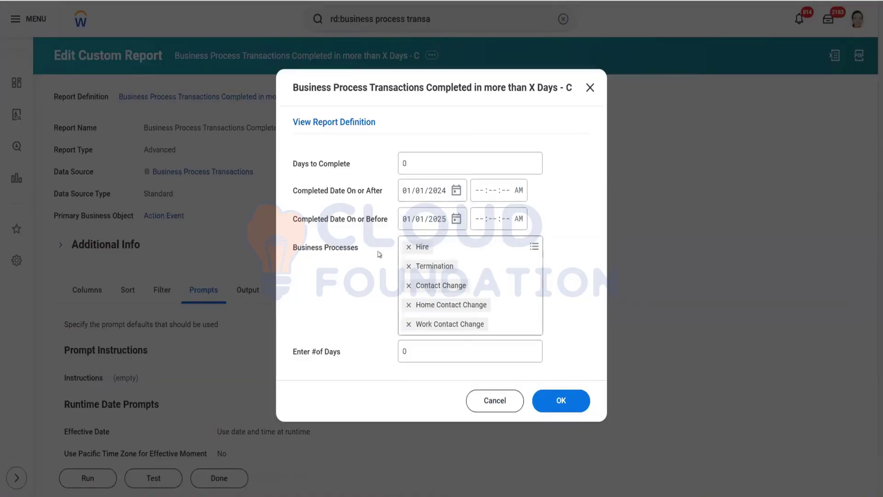
{"action": "left_click", "coordinate": [569, 399]}
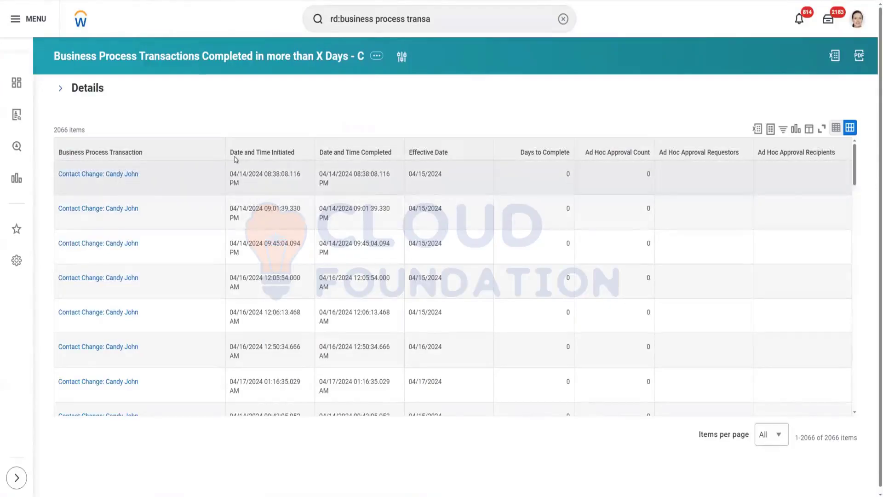
Step: Examine the Effective Date column against the initiated and completed dates in the report results
{"action": "left_click_drag", "start_coordinate": [236, 156], "coordinate": [292, 161]}
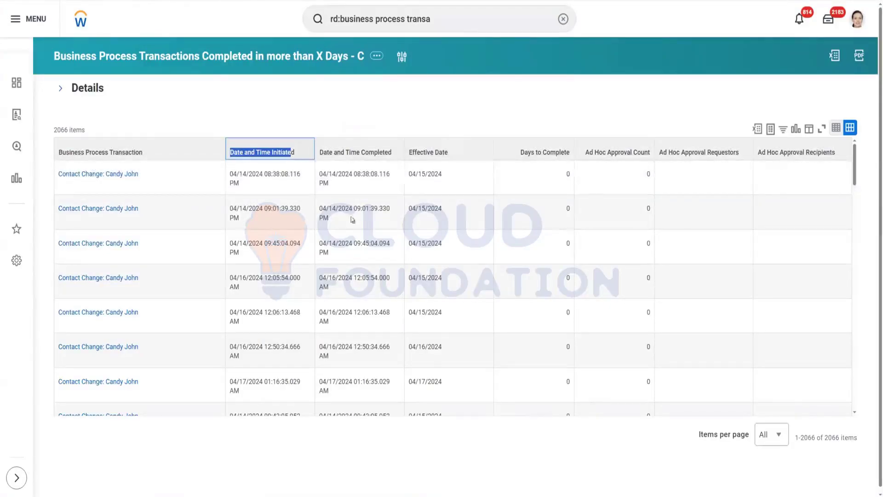
{"action": "left_click", "coordinate": [389, 159]}
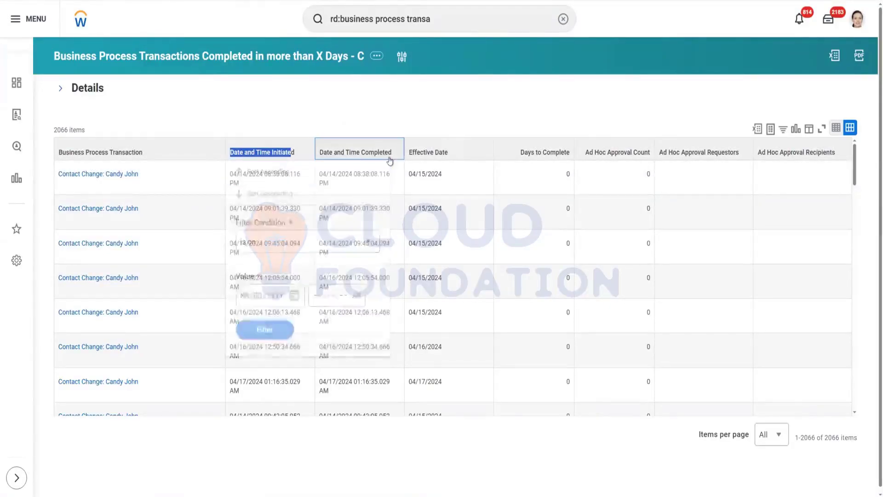
{"action": "left_click", "coordinate": [532, 112]}
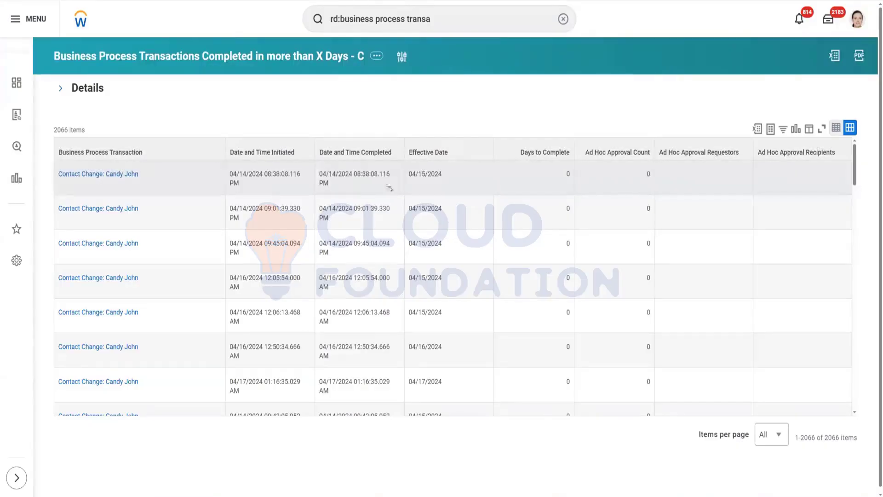
{"action": "left_click_drag", "start_coordinate": [406, 177], "coordinate": [444, 179]}
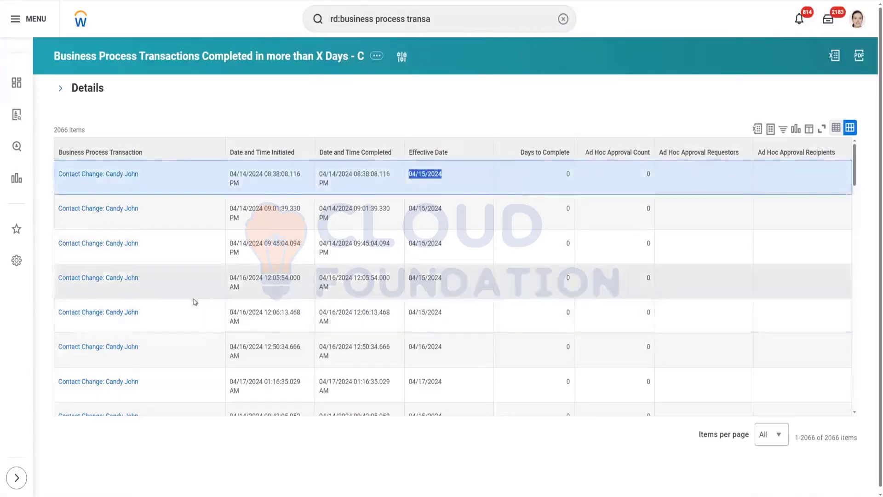
{"action": "scroll", "coordinate": [189, 322], "scroll_direction": "down", "scroll_amount": 5}
{"action": "scroll", "coordinate": [181, 349], "scroll_direction": "down", "scroll_amount": 10}
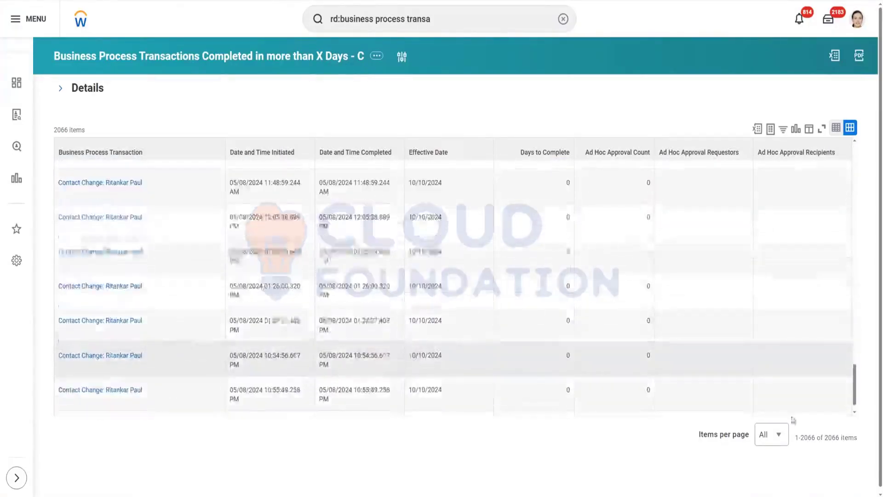
{"action": "scroll", "coordinate": [180, 361], "scroll_direction": "down", "scroll_amount": 5}
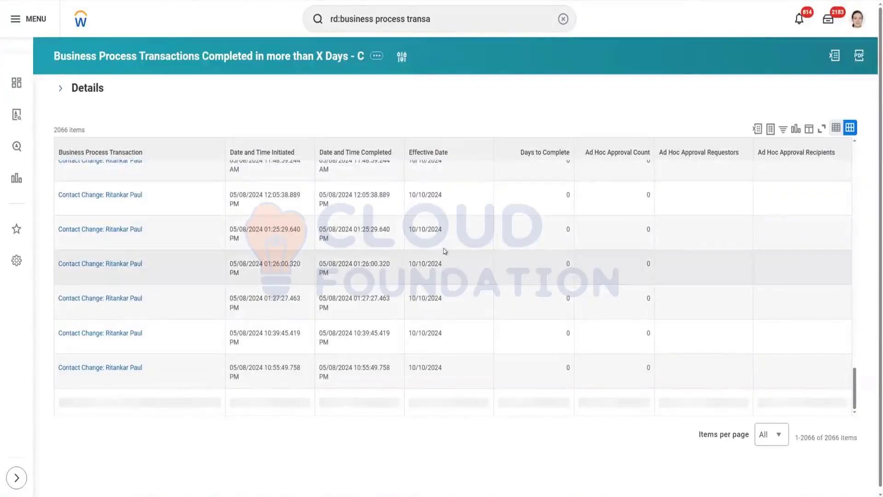
{"action": "scroll", "coordinate": [495, 262], "scroll_direction": "up", "scroll_amount": 5}
{"action": "scroll", "coordinate": [496, 262], "scroll_direction": "up", "scroll_amount": 5}
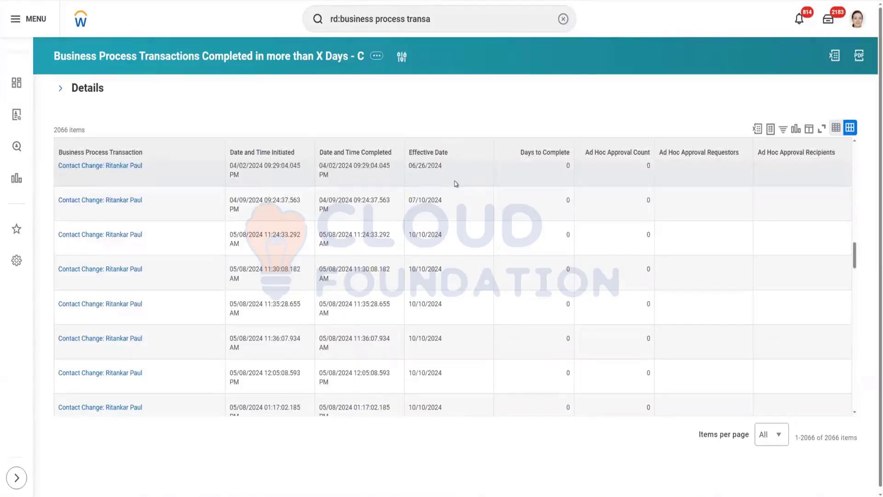
Step: Edit the report definition to mark it as a Temporary Report with deletion date 04/30/2025
{"action": "left_click", "coordinate": [247, 61]}
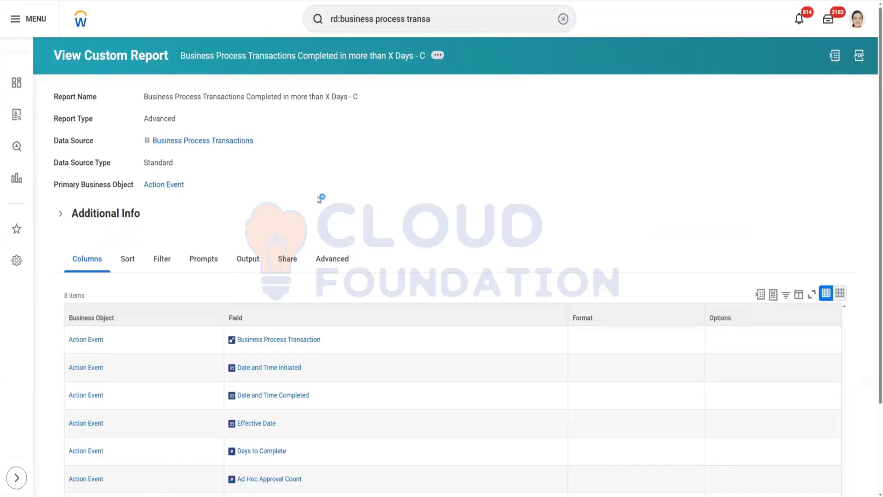
{"action": "left_click", "coordinate": [438, 56]}
{"action": "mouse_move", "coordinate": [488, 99]}
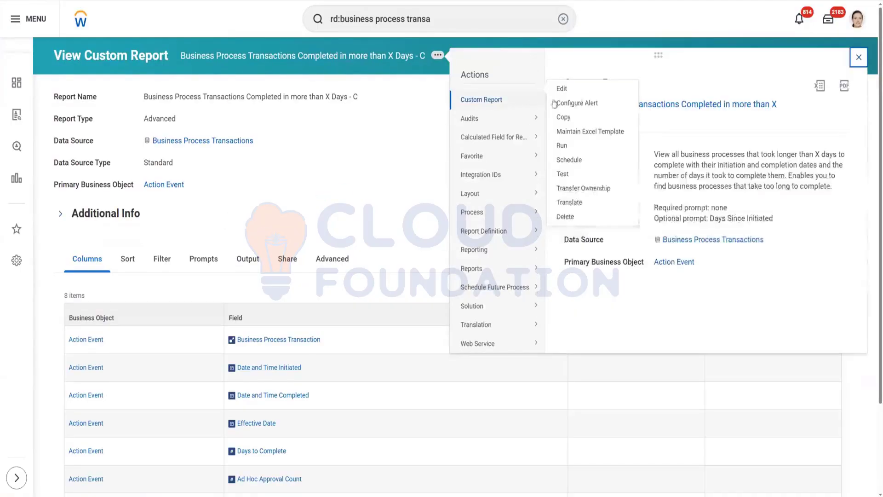
{"action": "left_click", "coordinate": [562, 89]}
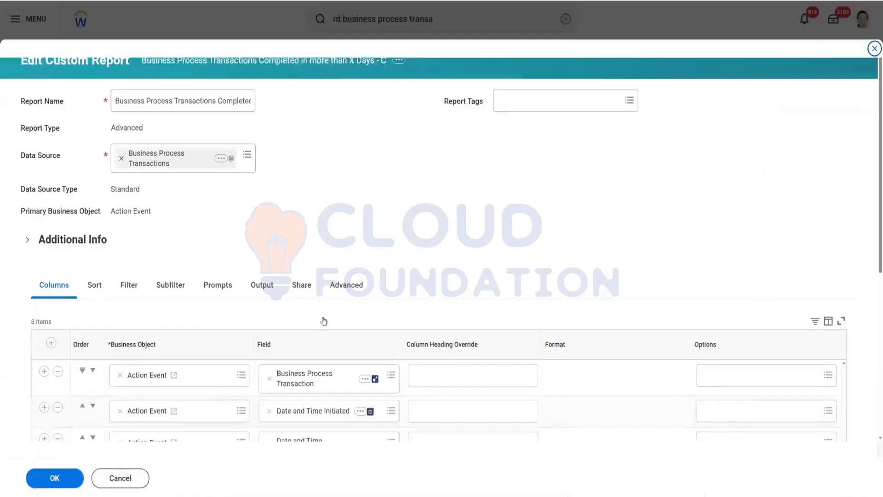
{"action": "left_click", "coordinate": [345, 285]}
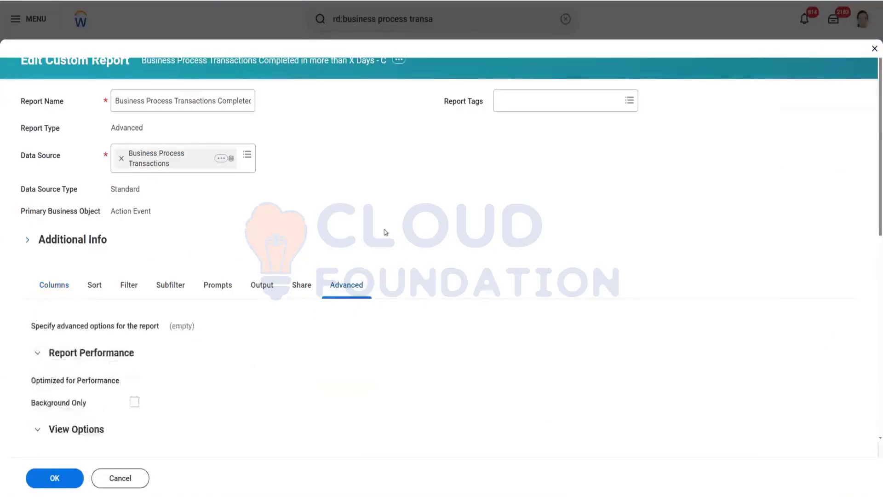
{"action": "scroll", "coordinate": [394, 204], "scroll_direction": "down", "scroll_amount": 5}
{"action": "scroll", "coordinate": [395, 205], "scroll_direction": "down", "scroll_amount": 3}
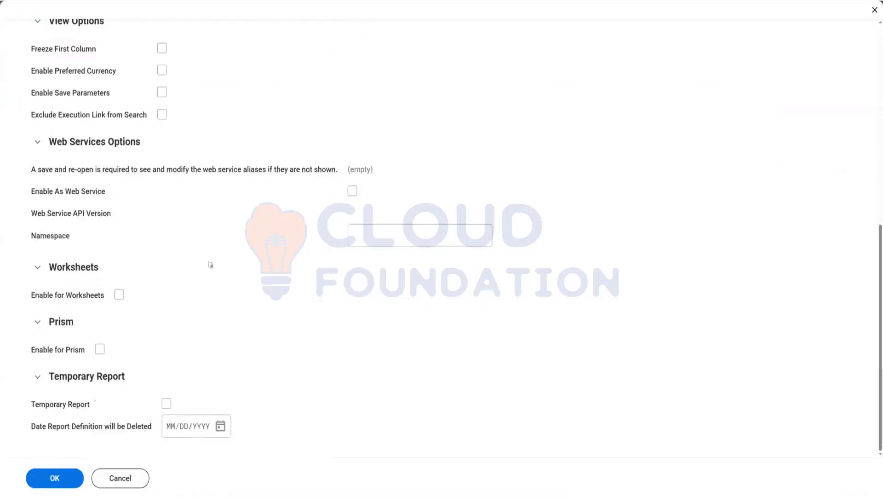
{"action": "left_click", "coordinate": [167, 405]}
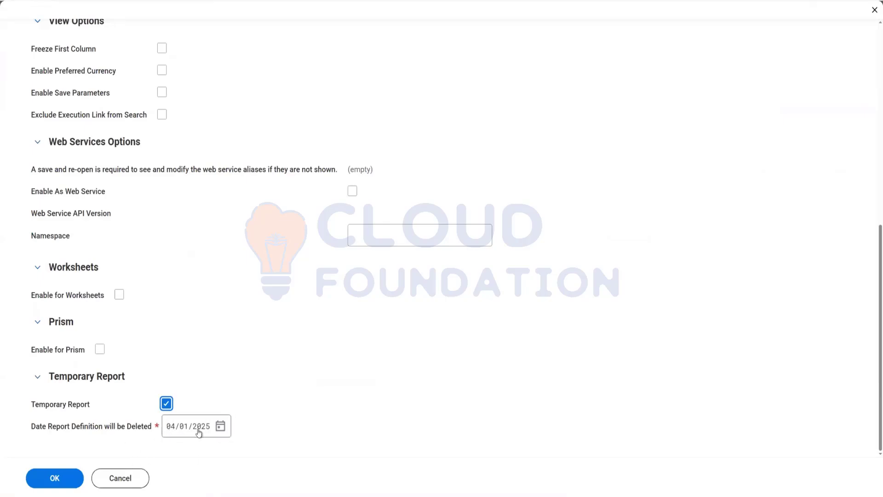
{"action": "left_click", "coordinate": [221, 430]}
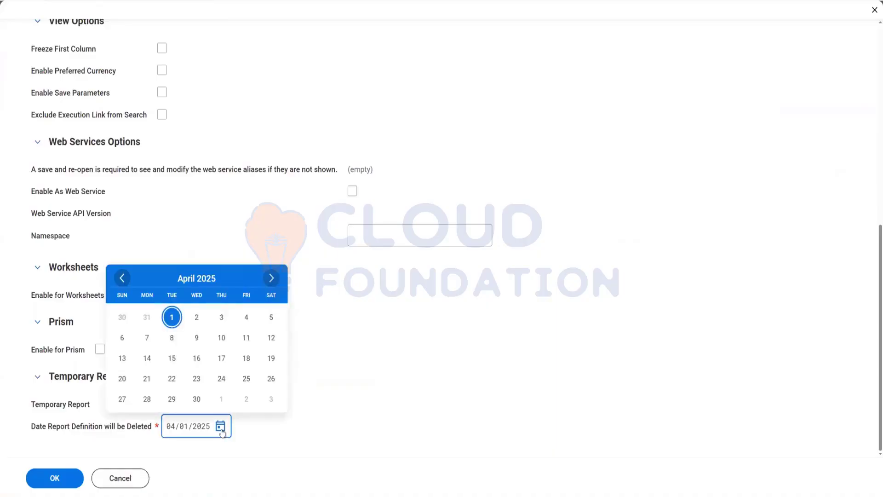
{"action": "left_click", "coordinate": [196, 399]}
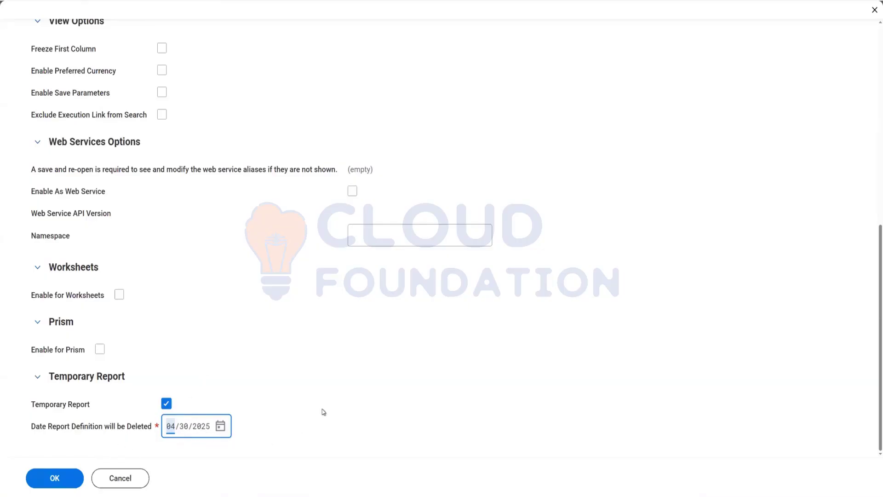
{"action": "left_click", "coordinate": [142, 418]}
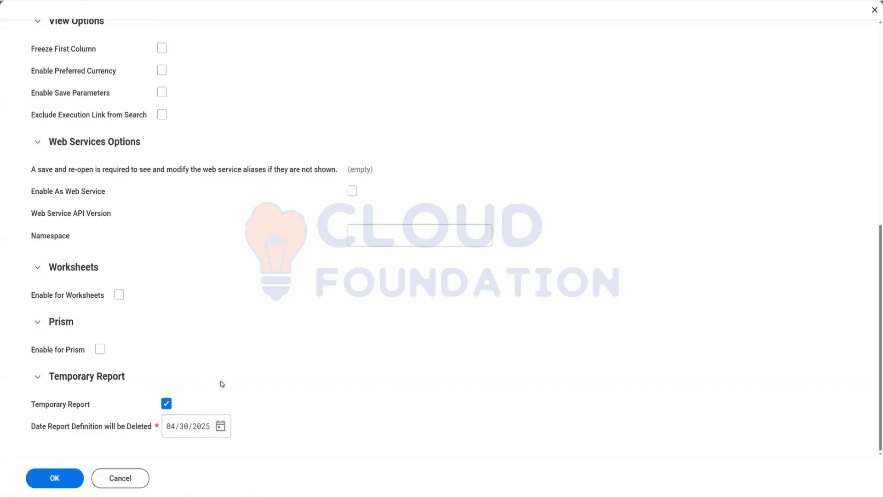
{"action": "left_click", "coordinate": [182, 429]}
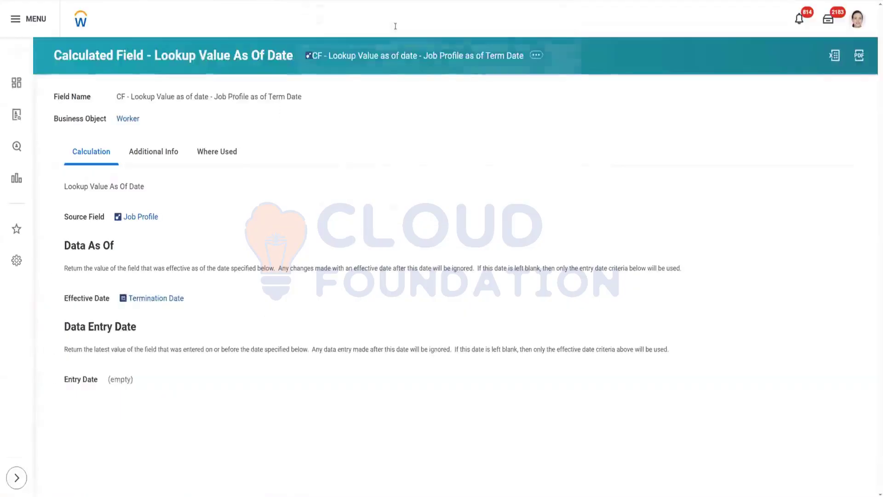
Step: Search the global search for temporary report tasks using the term temporary
{"action": "left_click", "coordinate": [396, 26]}
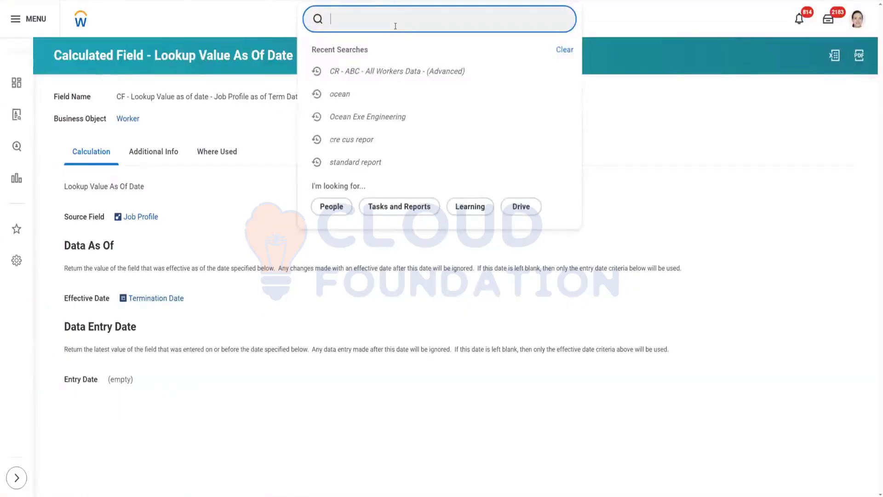
{"action": "type", "text": "temporar"}
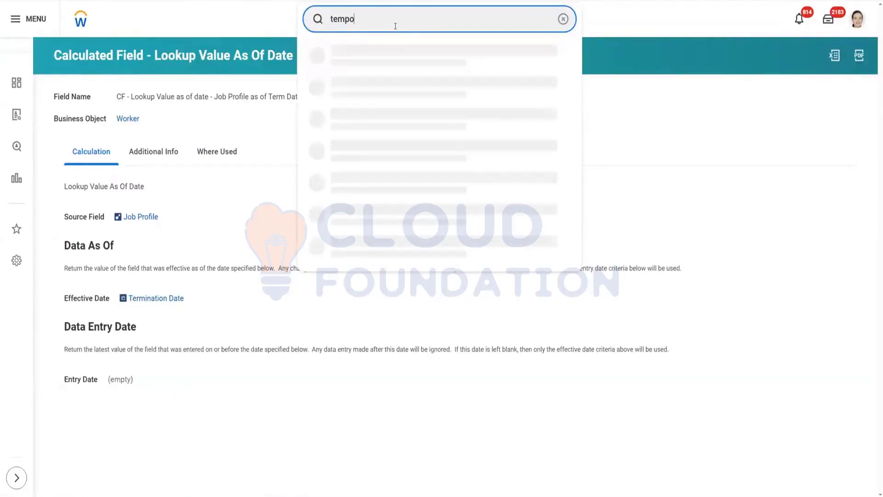
{"action": "type", "text": "y"}
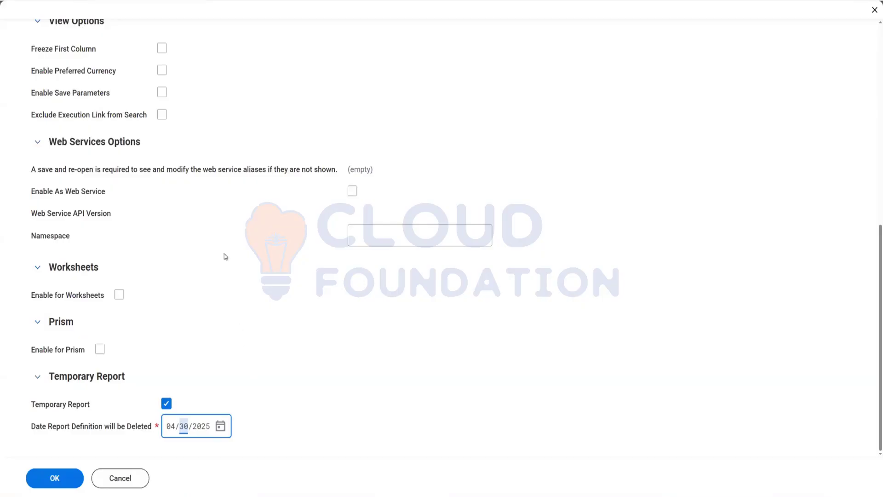
Step: Open the CR - ABC - All Workers Data - (Advanced) custom report definition from its related actions
{"action": "scroll", "coordinate": [241, 271], "scroll_direction": "up", "scroll_amount": 3}
{"action": "scroll", "coordinate": [242, 271], "scroll_direction": "up", "scroll_amount": 5}
{"action": "left_click", "coordinate": [54, 255]}
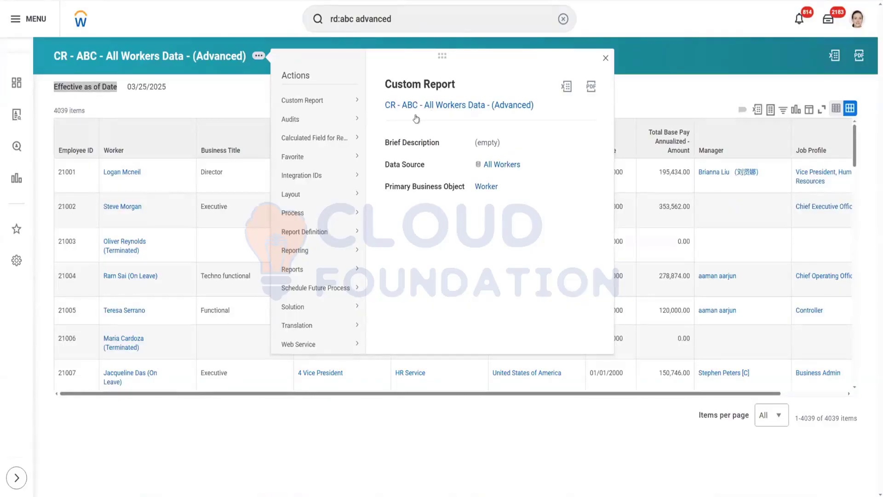
{"action": "left_click", "coordinate": [449, 113]}
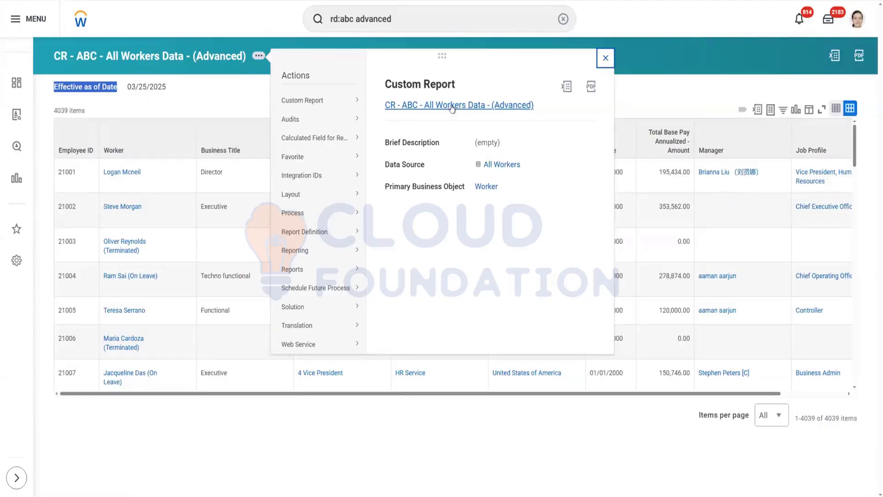
{"action": "left_click", "coordinate": [413, 109]}
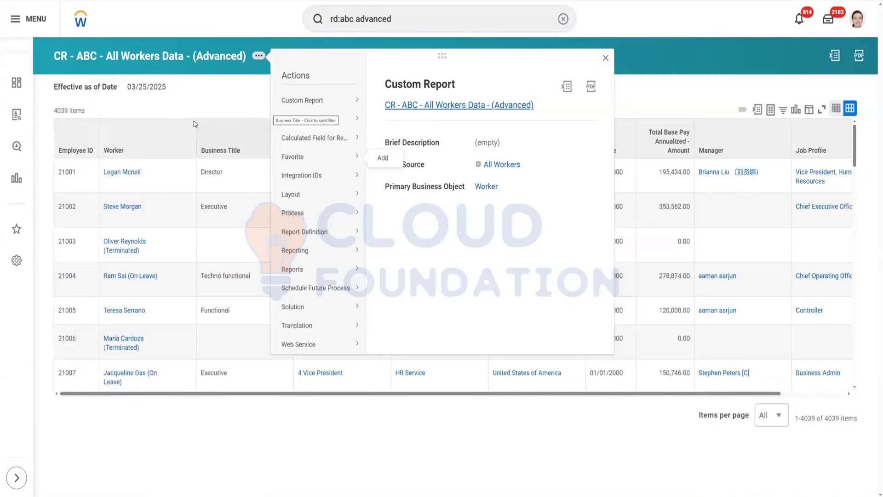
{"action": "left_click", "coordinate": [413, 106]}
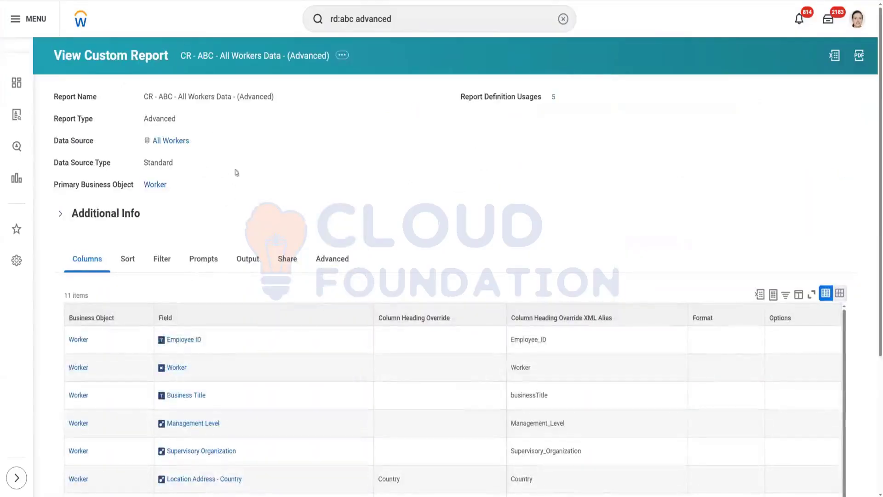
Step: View the security policies and permitted security groups for the Business Title report field
{"action": "scroll", "coordinate": [310, 142], "scroll_direction": "down", "scroll_amount": 3}
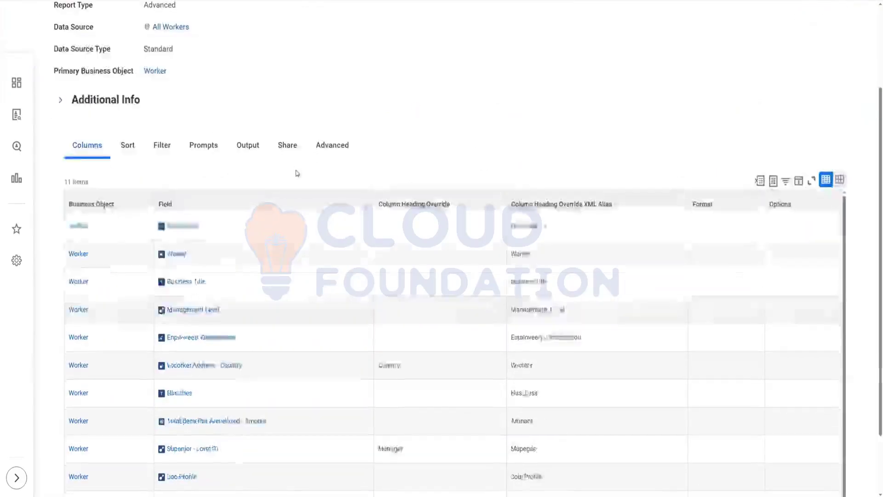
{"action": "scroll", "coordinate": [297, 171], "scroll_direction": "down", "scroll_amount": 1}
{"action": "mouse_move", "coordinate": [214, 245]}
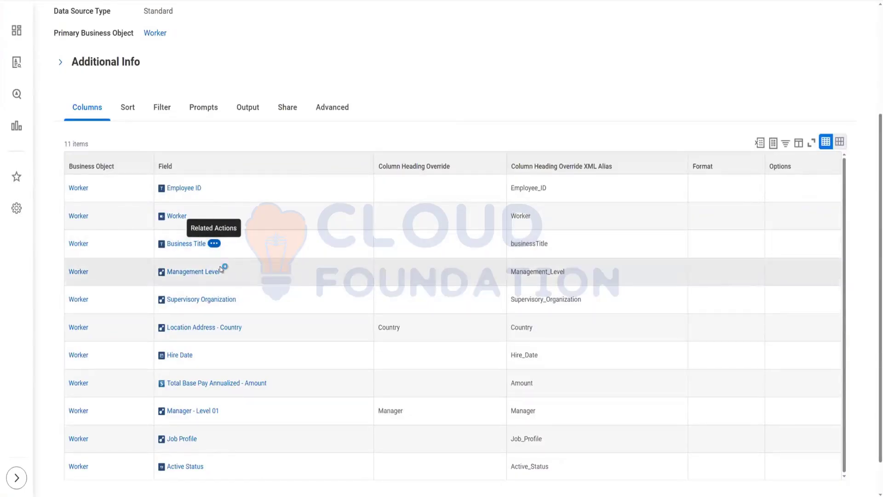
{"action": "mouse_move", "coordinate": [249, 371]}
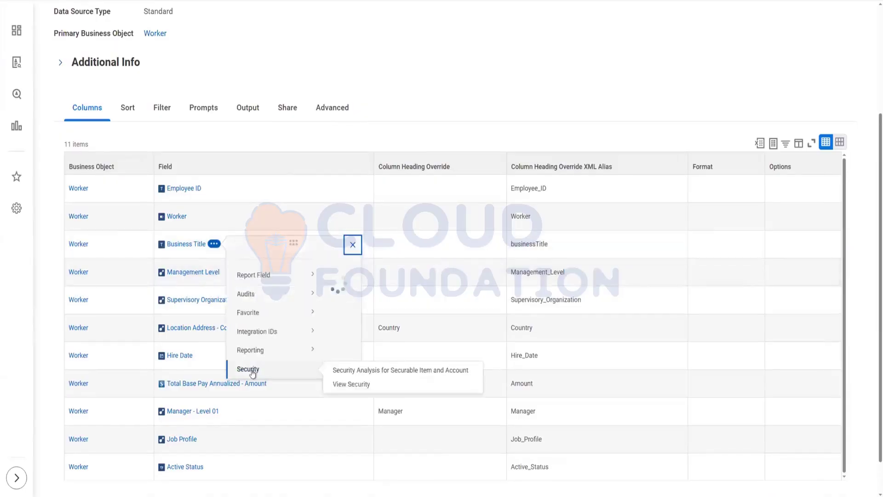
{"action": "right_click", "coordinate": [352, 385]}
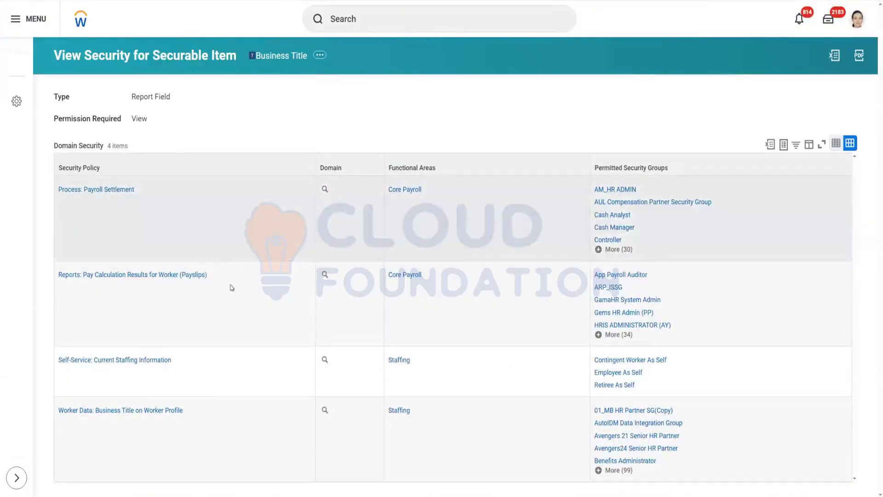
{"action": "left_click_drag", "start_coordinate": [79, 416], "coordinate": [172, 432]}
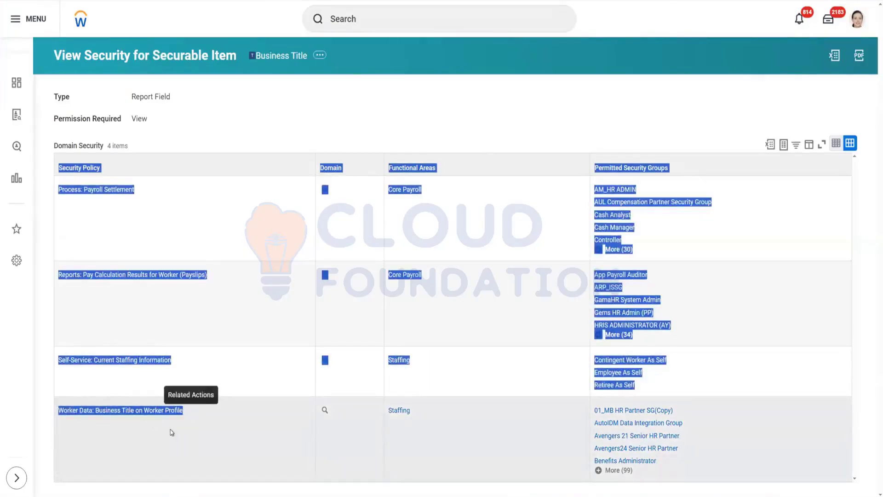
{"action": "left_click", "coordinate": [163, 424]}
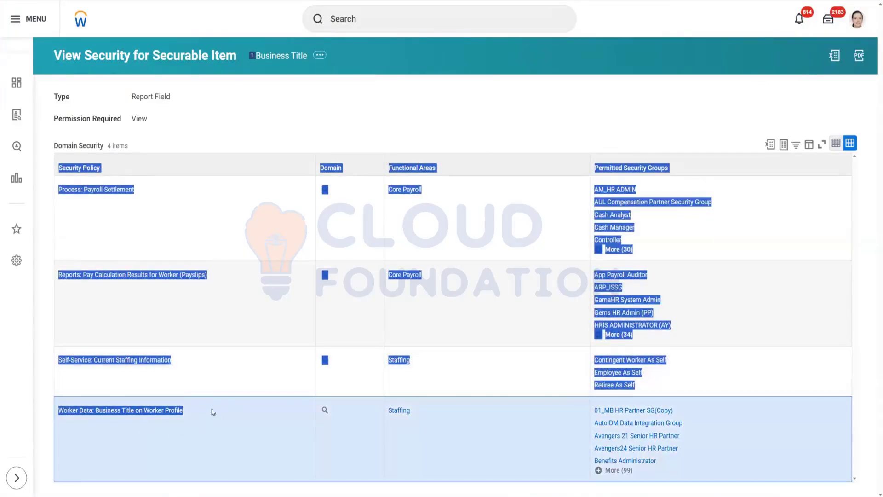
{"action": "left_click", "coordinate": [112, 418]}
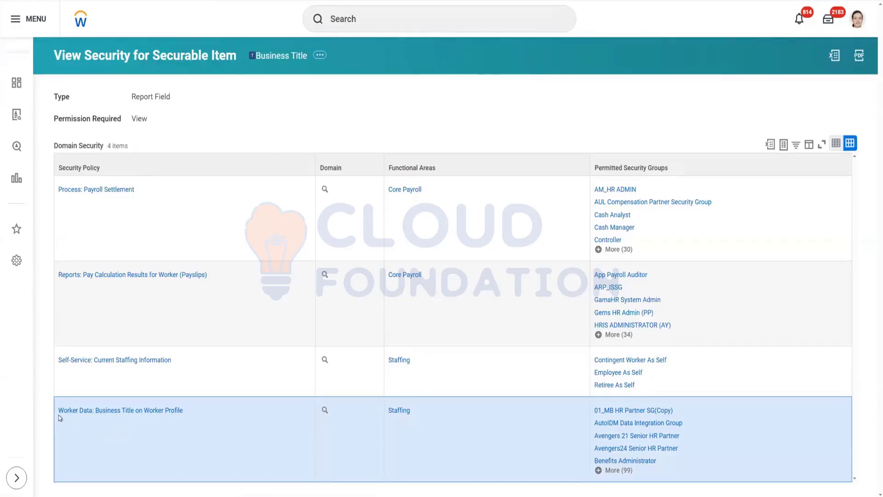
{"action": "triple_click", "coordinate": [186, 418]}
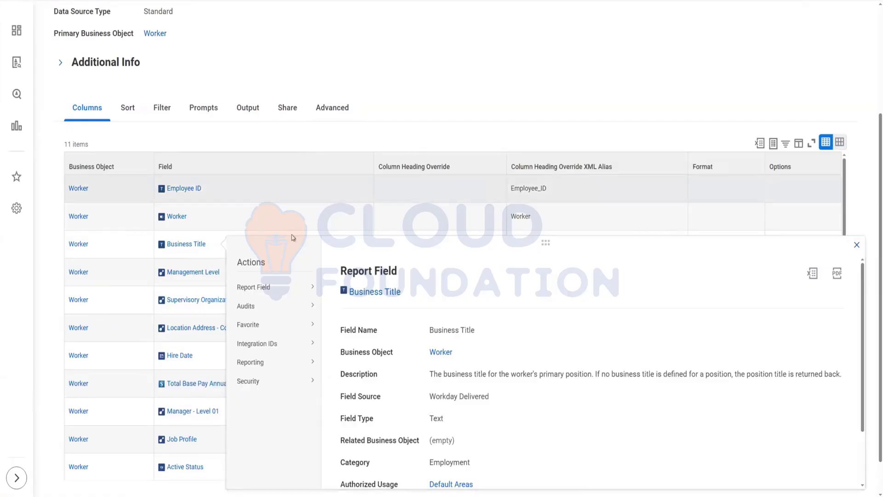
Step: Examine the report definition's sharing options, authorized groups, authorized users and owner on the Share tab
{"action": "scroll", "coordinate": [292, 237], "scroll_direction": "up", "scroll_amount": 3}
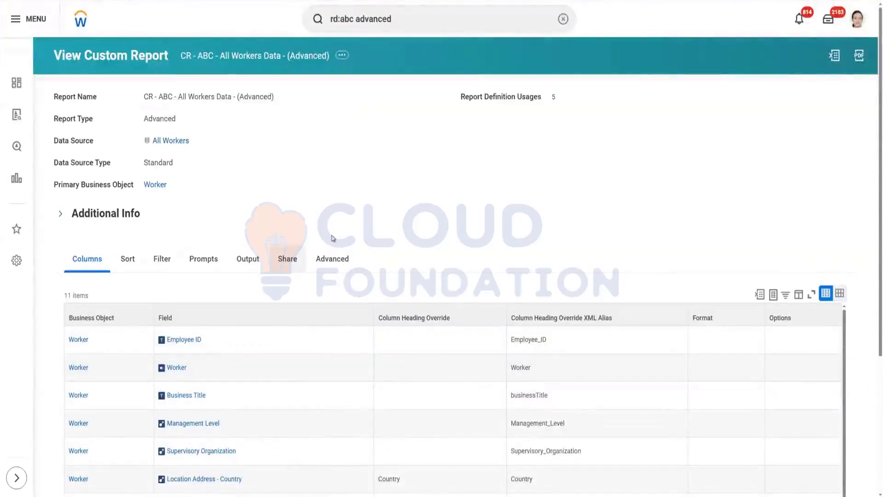
{"action": "left_click", "coordinate": [288, 258]}
{"action": "scroll", "coordinate": [276, 345], "scroll_direction": "down", "scroll_amount": 1}
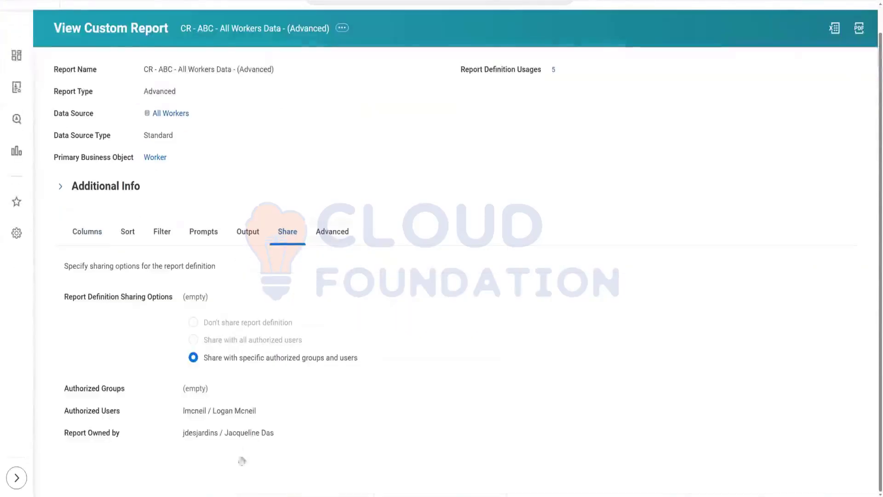
{"action": "triple_click", "coordinate": [280, 435]}
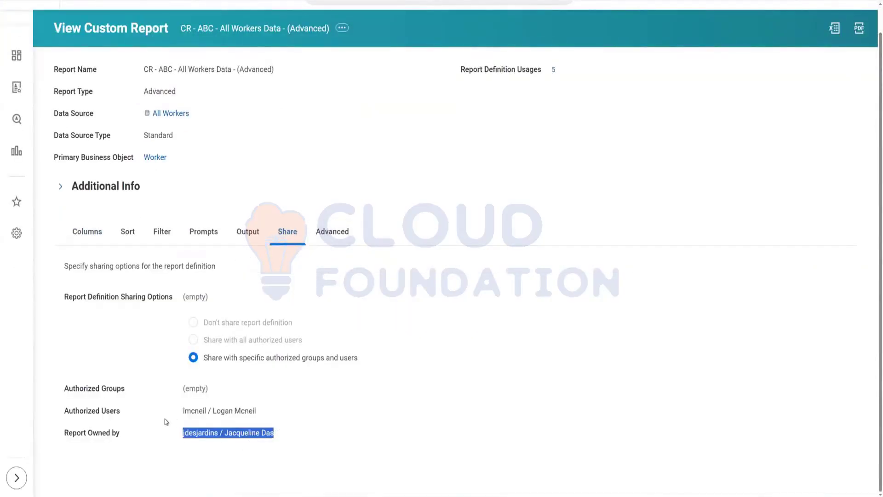
{"action": "triple_click", "coordinate": [266, 412]}
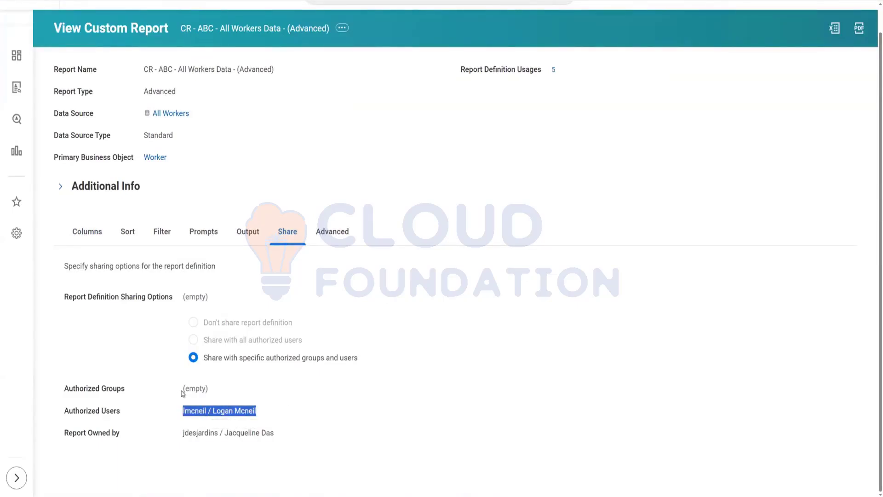
{"action": "triple_click", "coordinate": [223, 393]}
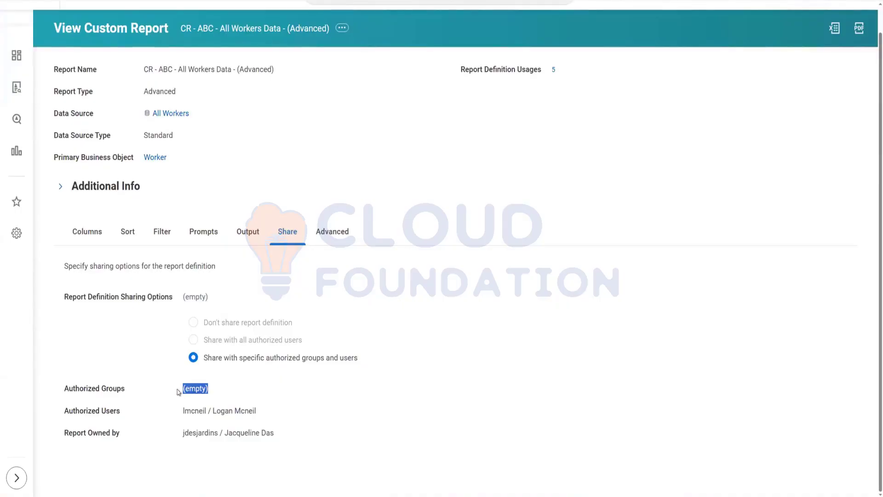
{"action": "left_click_drag", "start_coordinate": [183, 390], "coordinate": [216, 391]}
{"action": "left_click", "coordinate": [187, 389]}
{"action": "left_click", "coordinate": [180, 395]}
{"action": "left_click_drag", "start_coordinate": [209, 390], "coordinate": [221, 394]}
{"action": "left_click", "coordinate": [203, 438]}
{"action": "left_click_drag", "start_coordinate": [183, 432], "coordinate": [275, 432]}
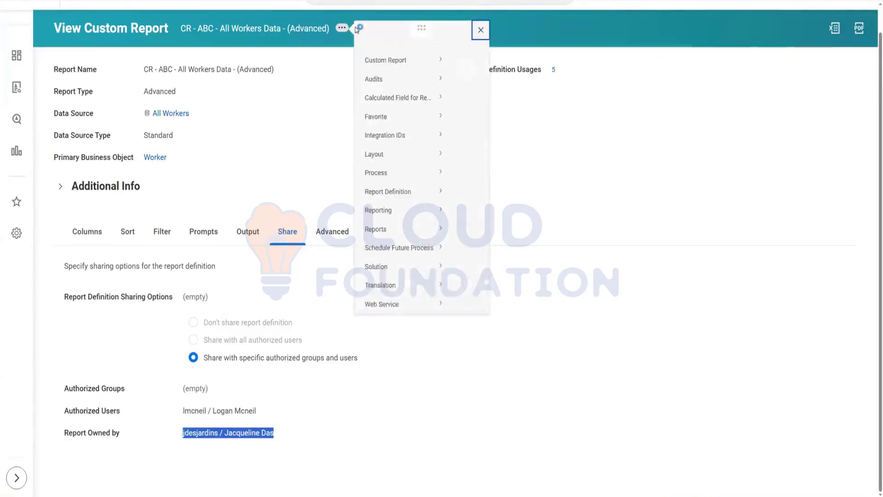
Step: Open the Transfer Ownership dialog for the custom report, inspect the New Owner field, and cancel
{"action": "mouse_move", "coordinate": [392, 62]}
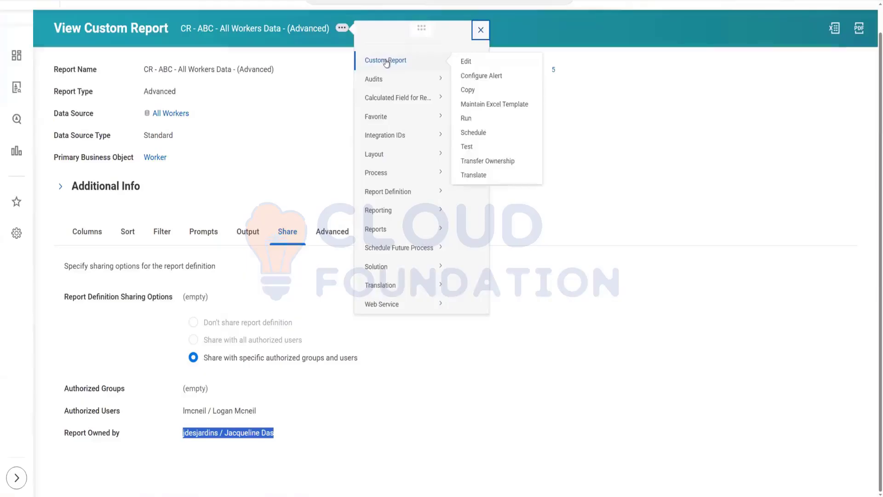
{"action": "left_click", "coordinate": [491, 161]}
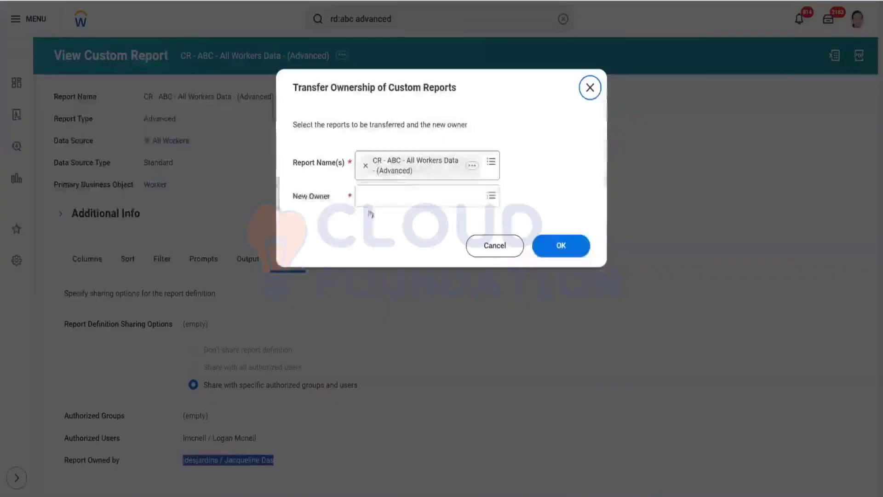
{"action": "left_click", "coordinate": [375, 196]}
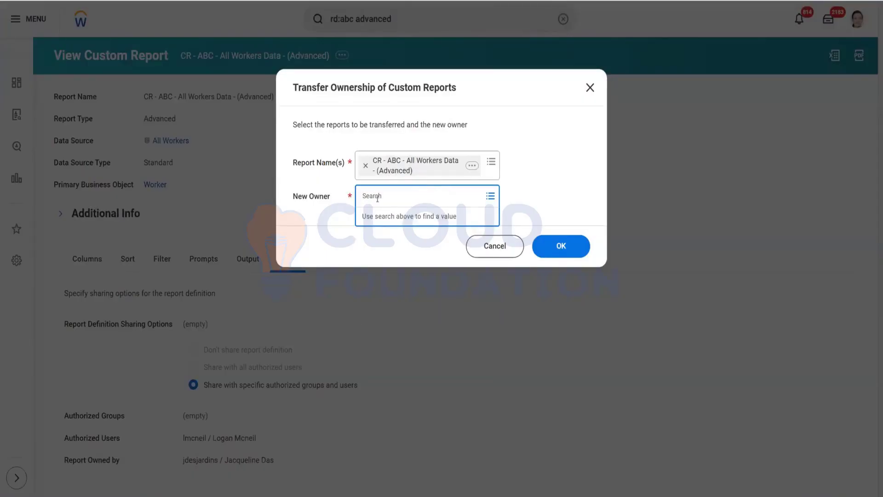
{"action": "left_click", "coordinate": [310, 206]}
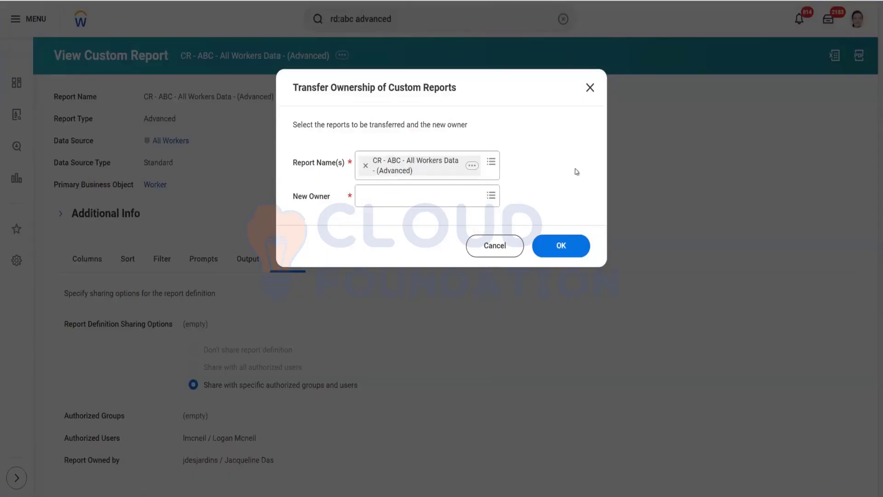
{"action": "left_click", "coordinate": [482, 249]}
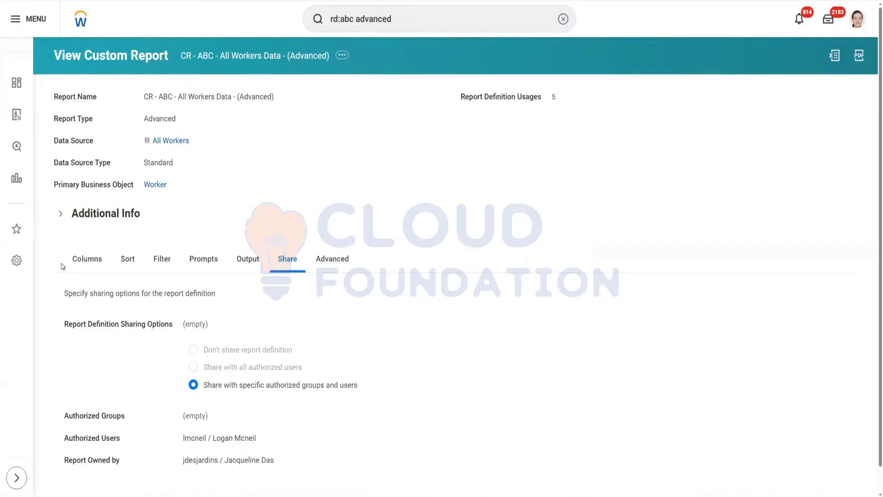
Step: Return to the report columns and expand Additional Info to read the data source description
{"action": "left_click", "coordinate": [95, 265]}
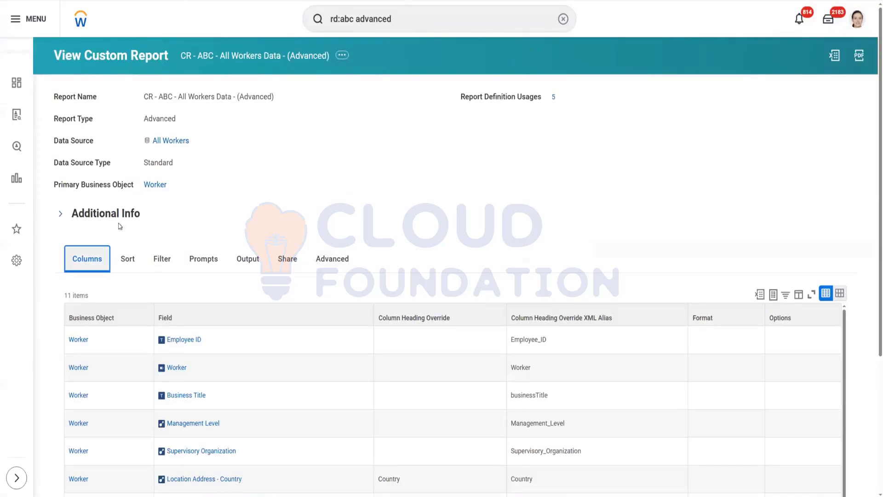
{"action": "left_click", "coordinate": [61, 216]}
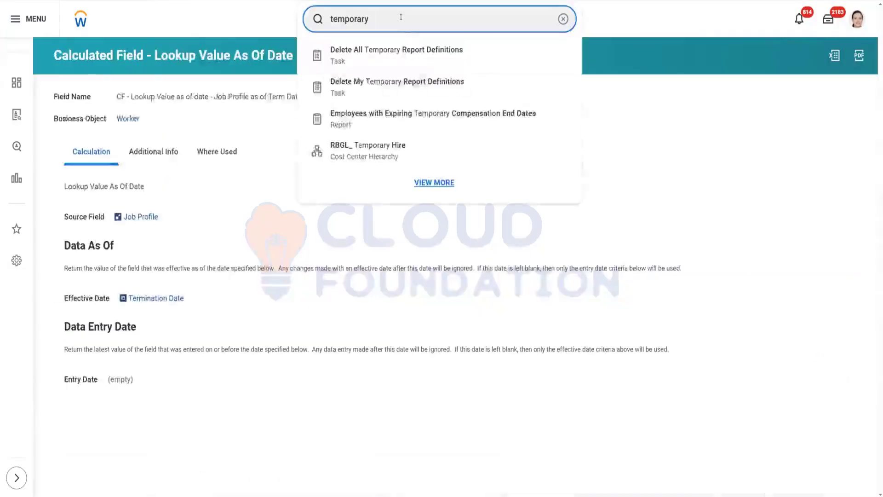
Step: Search for the task to create a calculated field and open Create Calculated Field
{"action": "double_click", "coordinate": [401, 17]}
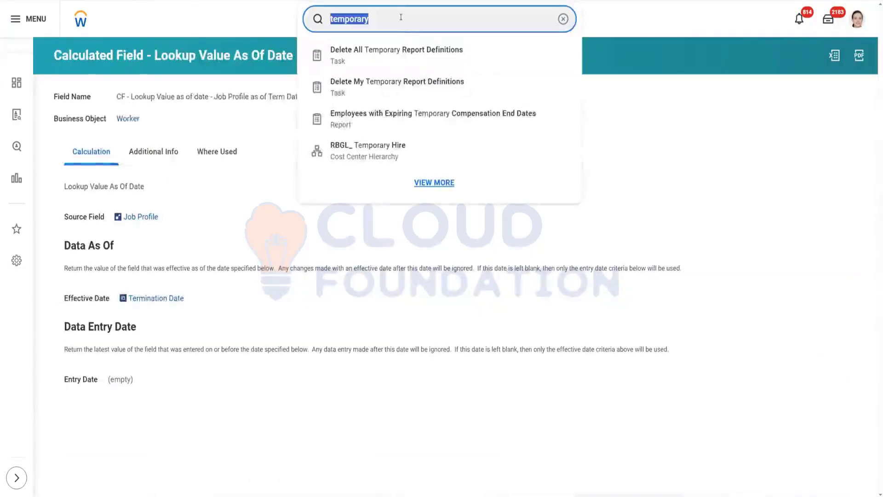
{"action": "type", "text": "create"}
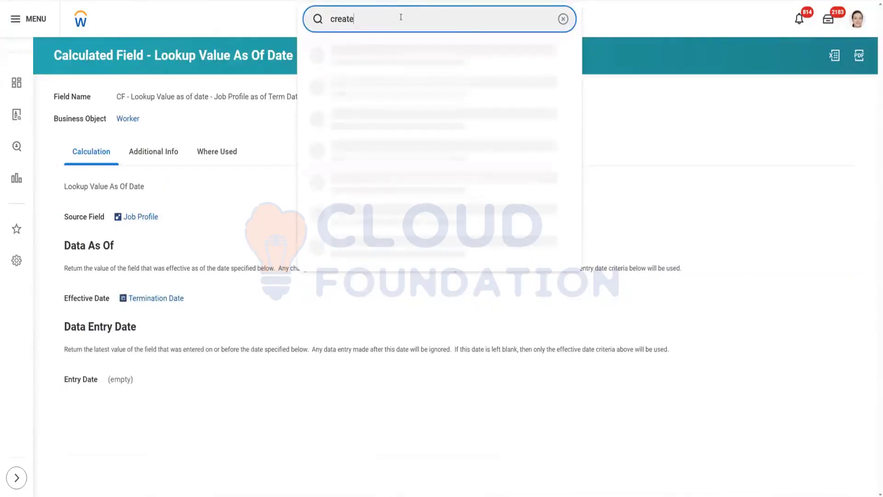
{"action": "type", "text": " calc field"}
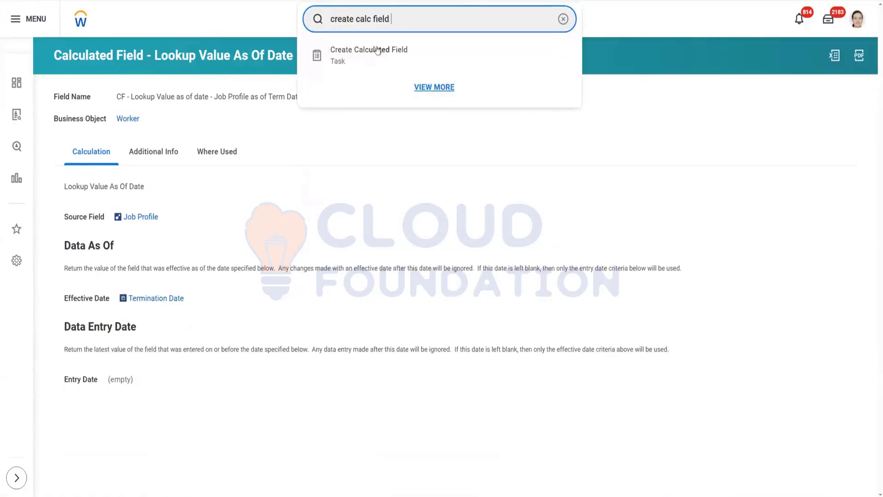
{"action": "left_click", "coordinate": [376, 49]}
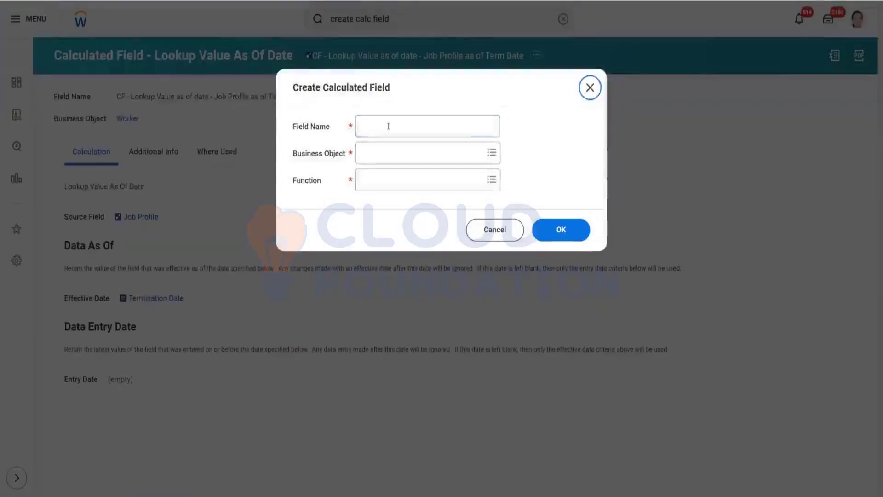
Step: Set the calculated field's function to Lookup Range Band
{"action": "left_click", "coordinate": [391, 179]}
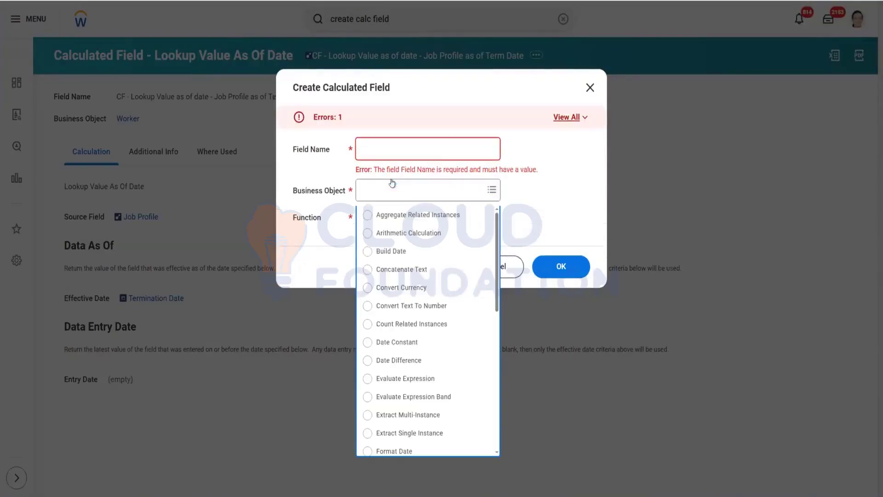
{"action": "type", "text": "lookup"}
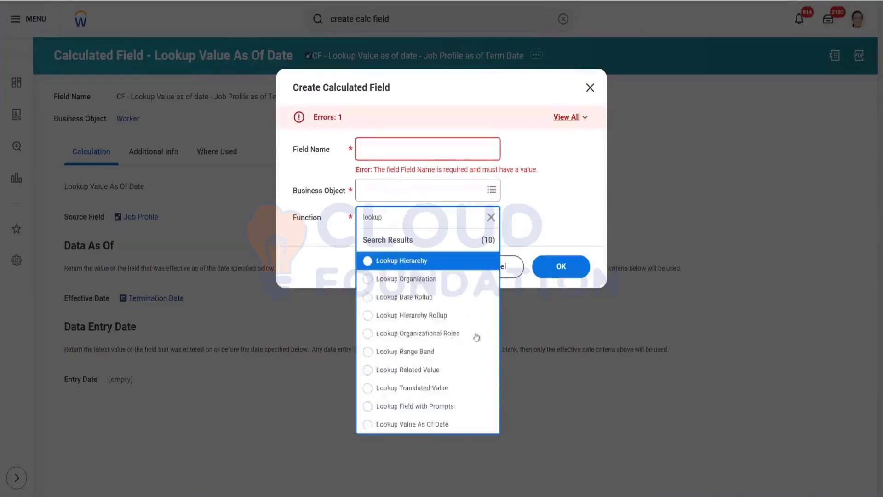
{"action": "left_click", "coordinate": [423, 352]}
{"action": "left_click", "coordinate": [383, 246]}
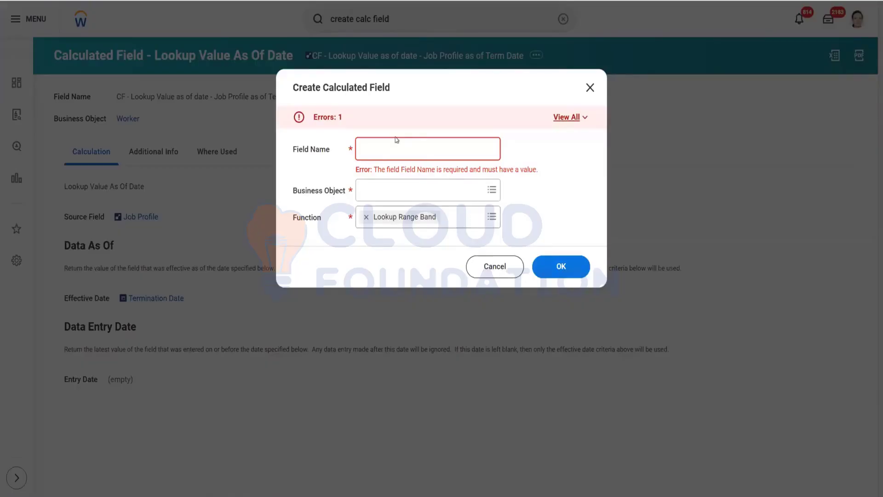
Step: Name the calculated field CF - Lookup Range Band - Age
{"action": "left_click", "coordinate": [393, 151]}
{"action": "type", "text": "C"}
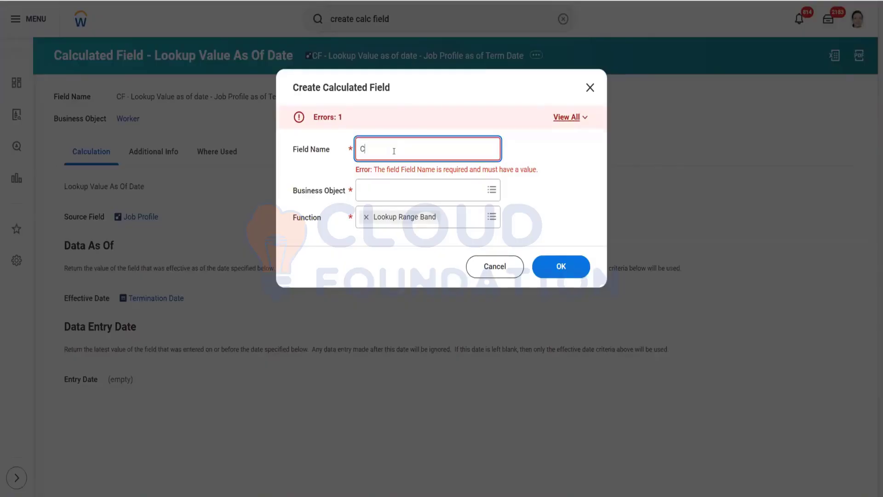
{"action": "type", "text": "F - Age"}
{"action": "key", "text": "BackSpace"}
{"action": "key", "text": "BackSpace"}
{"action": "key", "text": "BackSpace"}
{"action": "type", "text": "Lookup Raneg"}
{"action": "key", "text": "BackSpace"}
{"action": "key", "text": "BackSpace"}
{"action": "key", "text": "BackSpace"}
{"action": "type", "text": "nge Band"}
{"action": "type", "text": "- Age"}
Step: Set the business object to Worker and confirm the new calculated field
{"action": "left_click", "coordinate": [384, 187]}
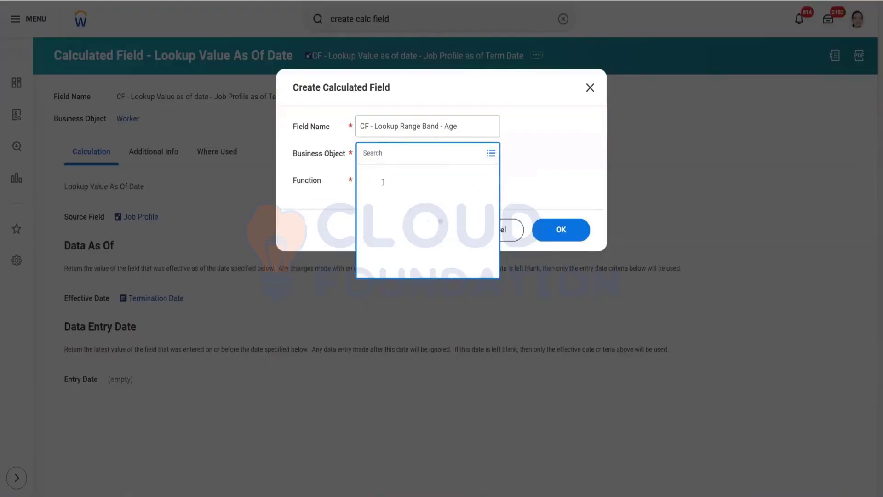
{"action": "type", "text": "worker"}
{"action": "key", "text": "Return"}
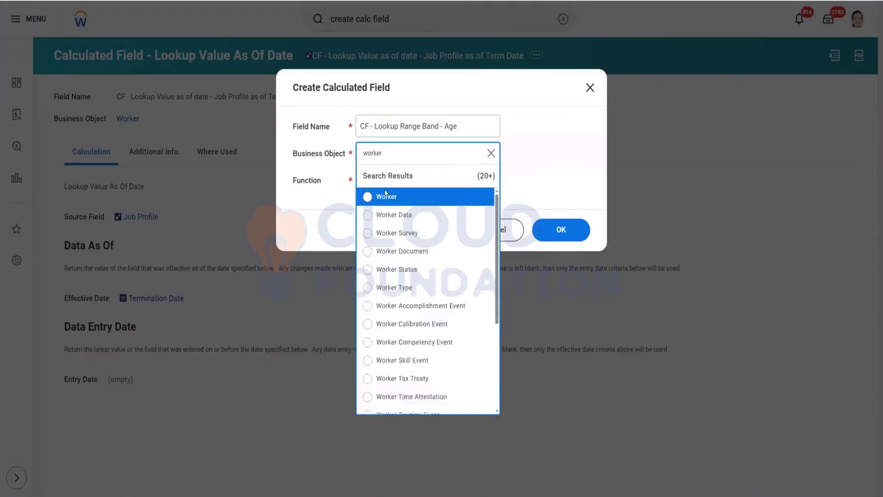
{"action": "left_click", "coordinate": [401, 197]}
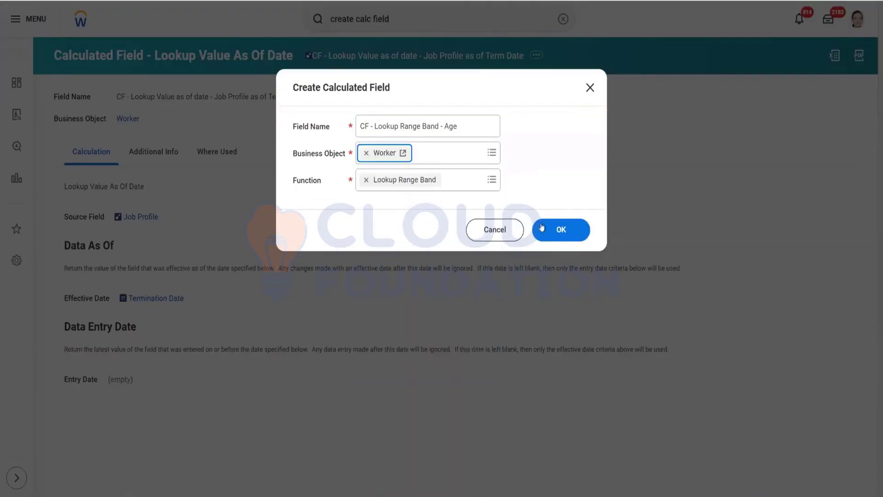
{"action": "left_click", "coordinate": [562, 230]}
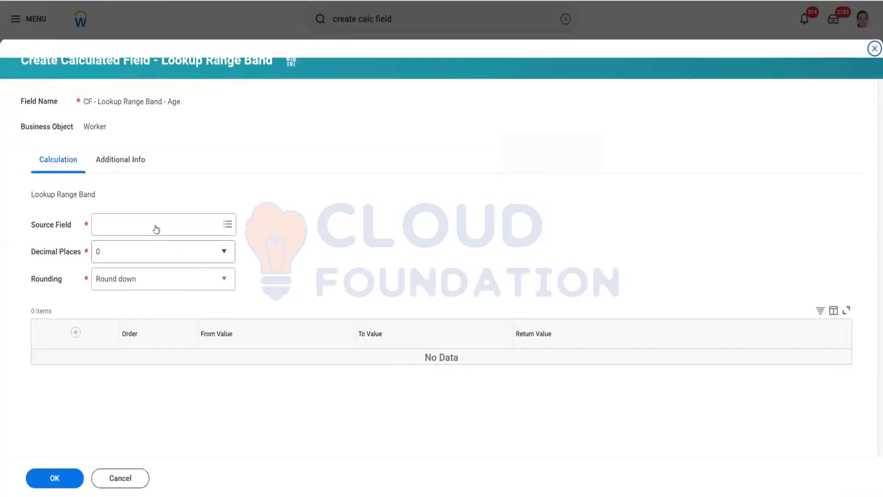
Step: Set the source field of the range band to Age
{"action": "left_click", "coordinate": [155, 226]}
{"action": "type", "text": "Age"}
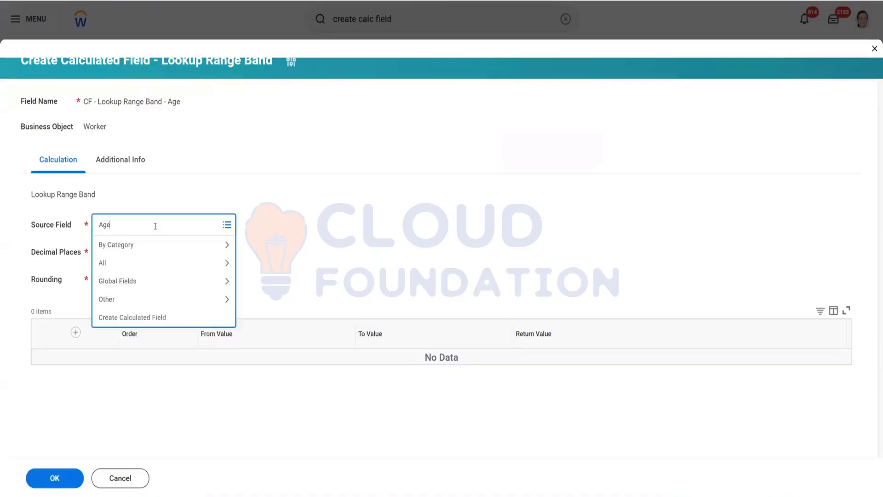
{"action": "key", "text": "Return"}
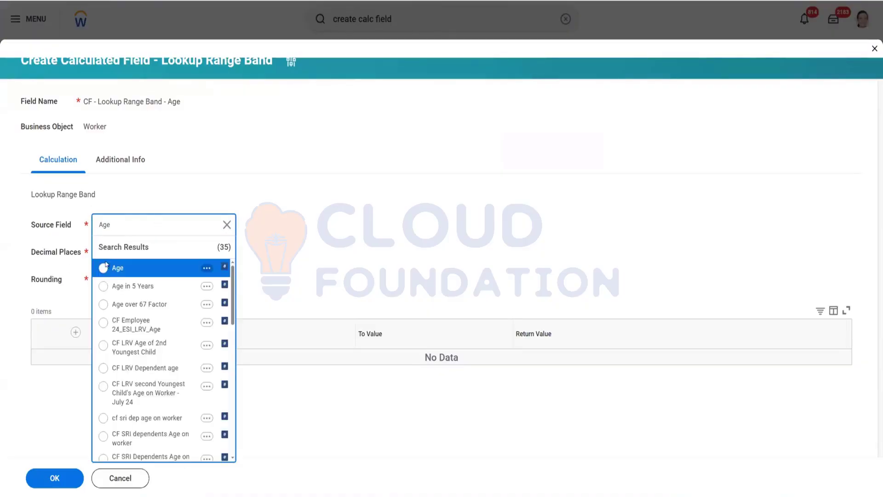
{"action": "key", "text": "Return"}
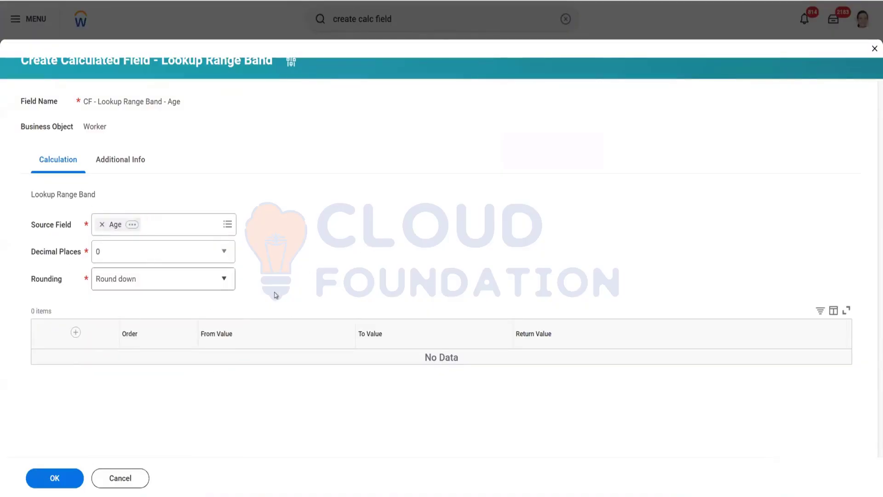
Step: Add a first band from 1 to 10 returning Chilldren
{"action": "left_click", "coordinate": [76, 332]}
{"action": "left_click", "coordinate": [268, 367]}
{"action": "type", "text": "1"}
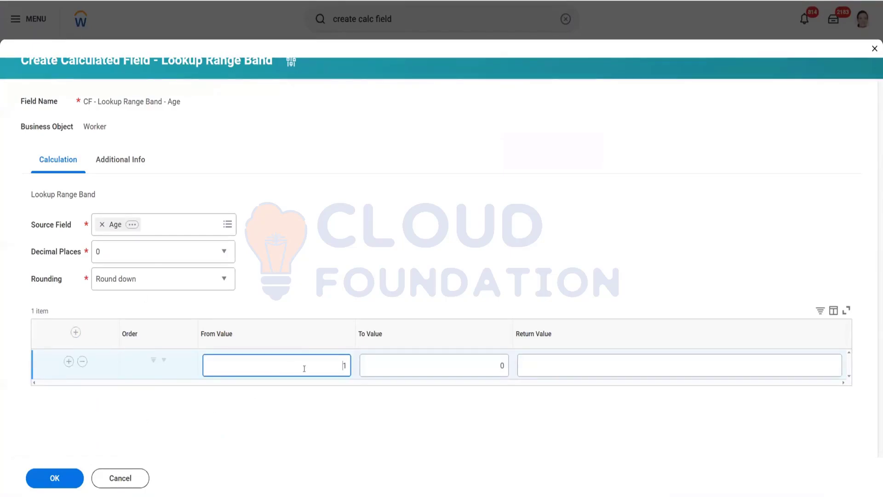
{"action": "left_click", "coordinate": [465, 360]}
{"action": "type", "text": "10"}
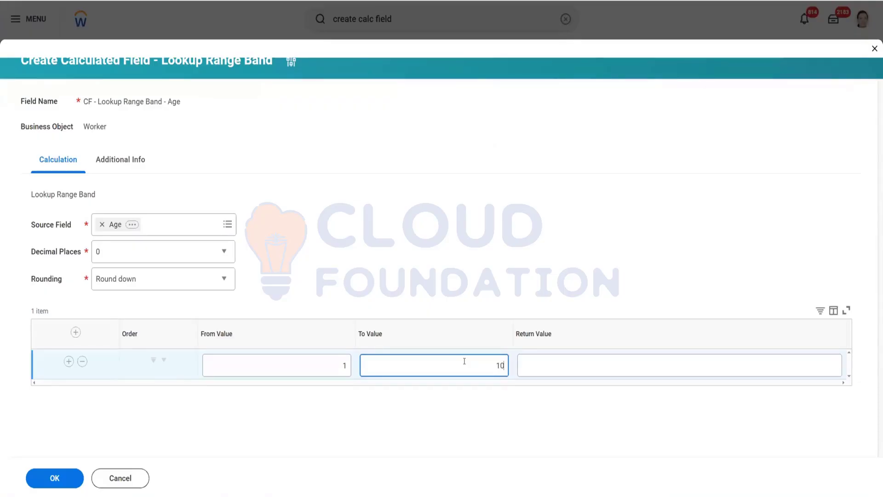
{"action": "left_click", "coordinate": [573, 367]}
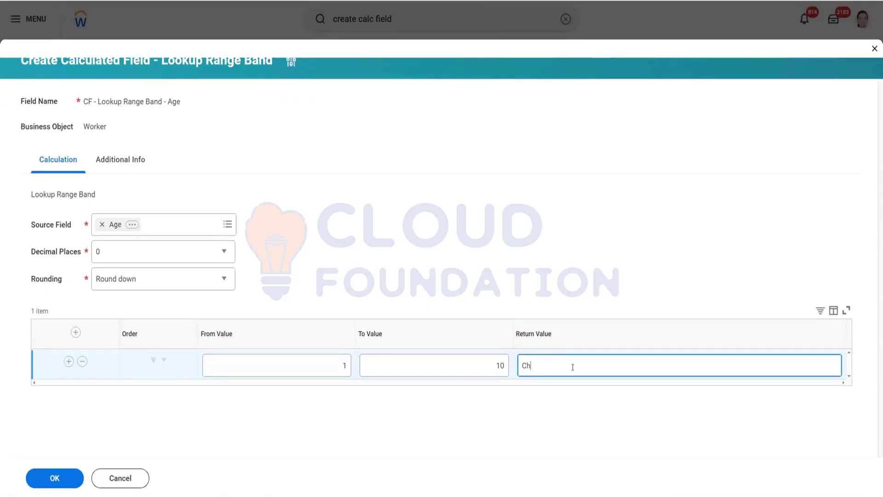
{"action": "type", "text": "Chilldren"}
Step: Add a second band from 11 to 20 returning Teens
{"action": "left_click", "coordinate": [68, 362]}
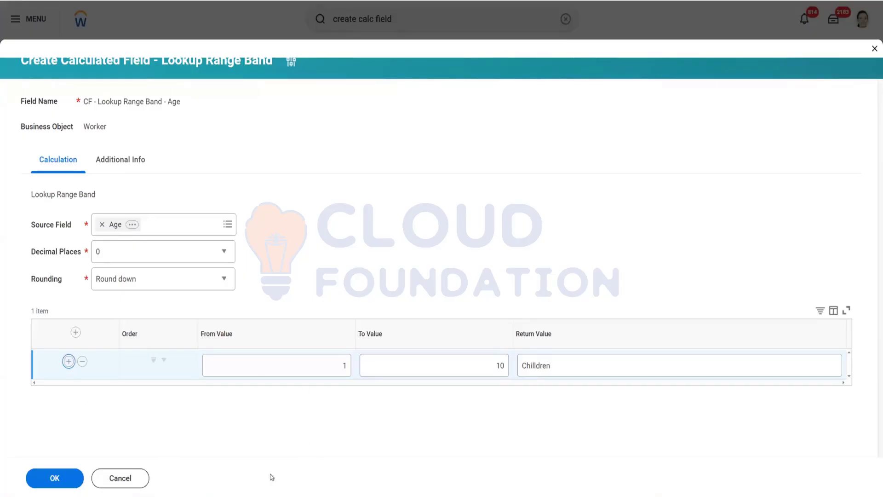
{"action": "left_click", "coordinate": [323, 396]}
{"action": "left_click", "coordinate": [481, 394]}
{"action": "type", "text": "20"}
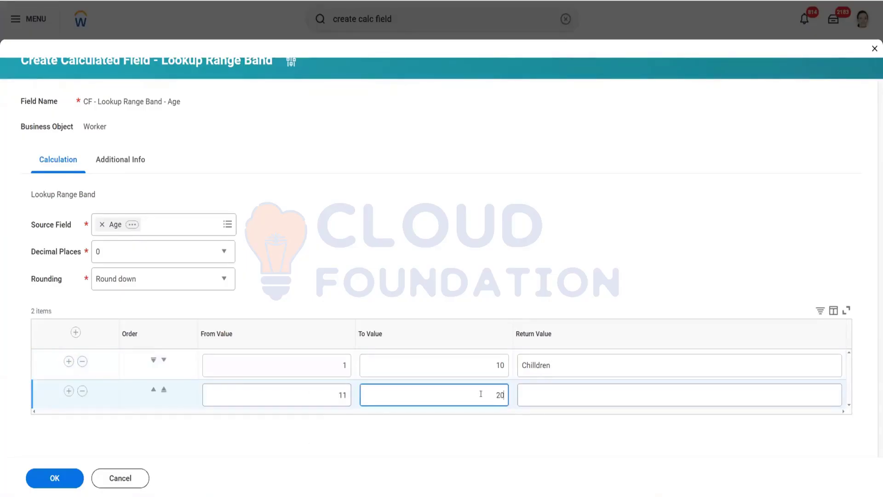
{"action": "left_click", "coordinate": [596, 401]}
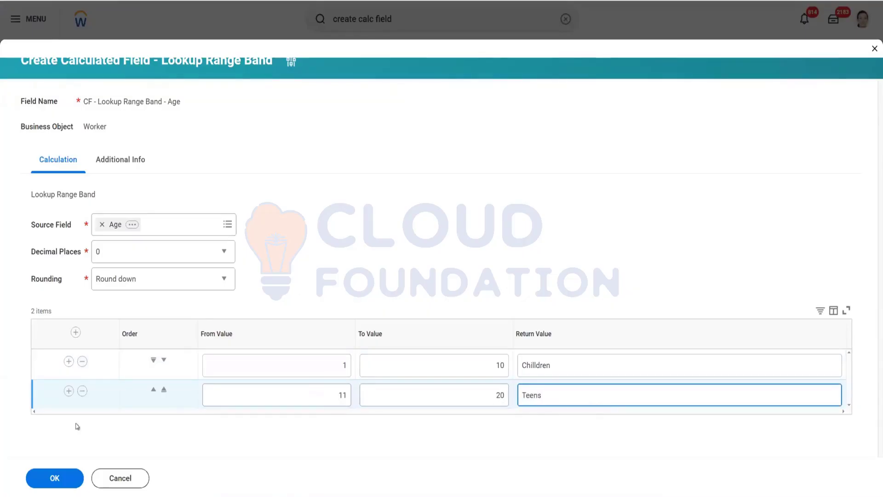
Step: Add a third band from 21 to 30 returning Elders
{"action": "left_click", "coordinate": [69, 391]}
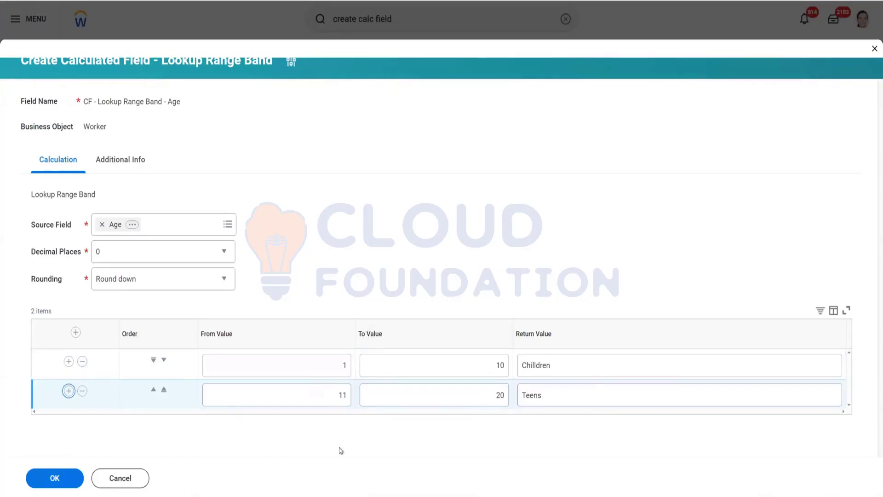
{"action": "left_click", "coordinate": [494, 419]}
{"action": "type", "text": "30"}
{"action": "left_click", "coordinate": [535, 421]}
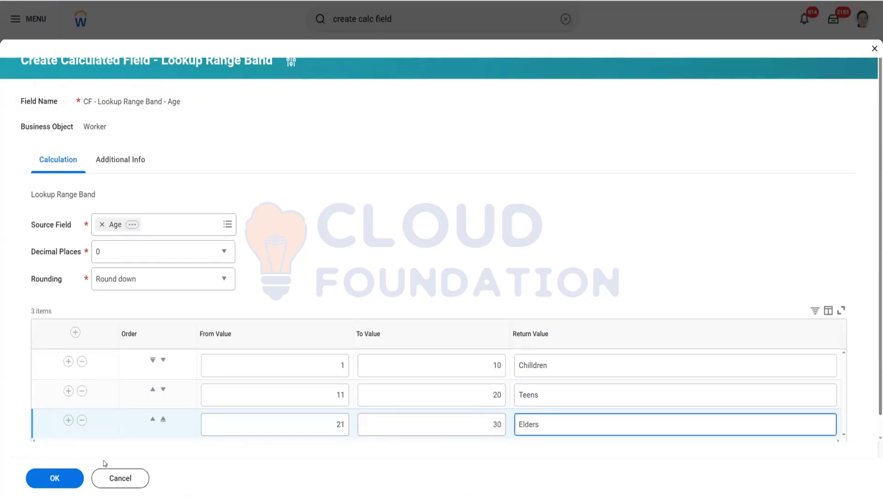
Step: Add a fourth band from 31 to 40 returning seniors
{"action": "left_click", "coordinate": [68, 419]}
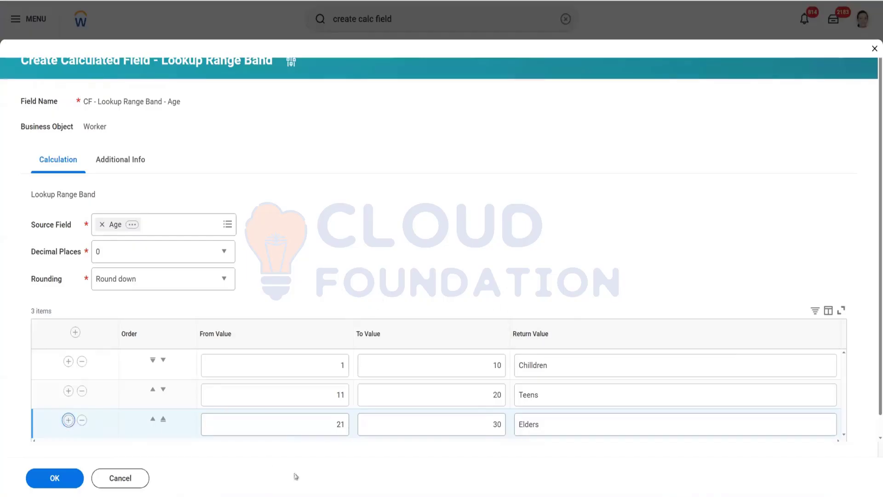
{"action": "left_click", "coordinate": [489, 434]}
{"action": "double_click", "coordinate": [489, 434]}
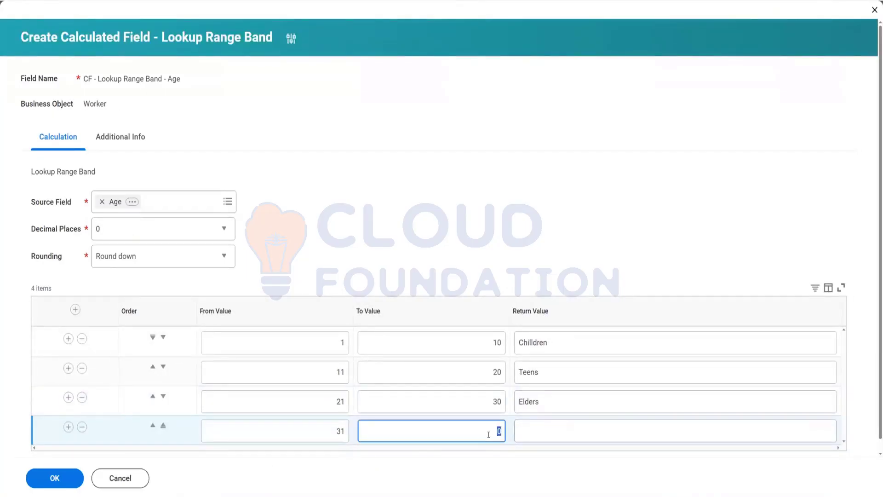
{"action": "type", "text": "40"}
{"action": "left_click", "coordinate": [567, 429]}
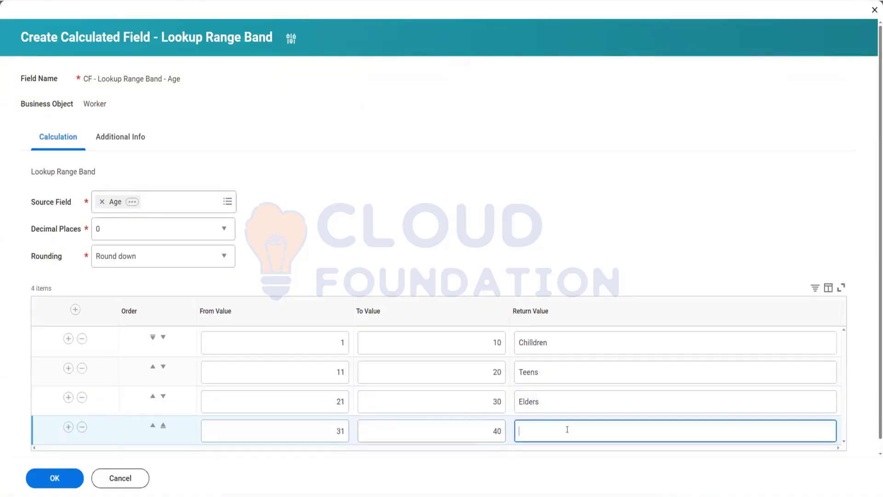
{"action": "type", "text": "seniors"}
Step: Add a fifth band from 41 to 50 returning Super Seniors
{"action": "left_click", "coordinate": [68, 430]}
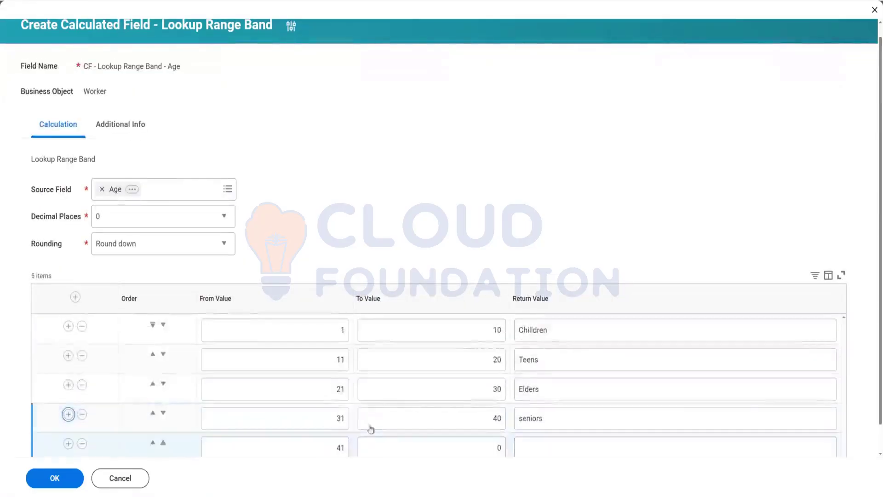
{"action": "scroll", "coordinate": [498, 434], "scroll_direction": "down", "scroll_amount": 1}
{"action": "left_click", "coordinate": [485, 421]}
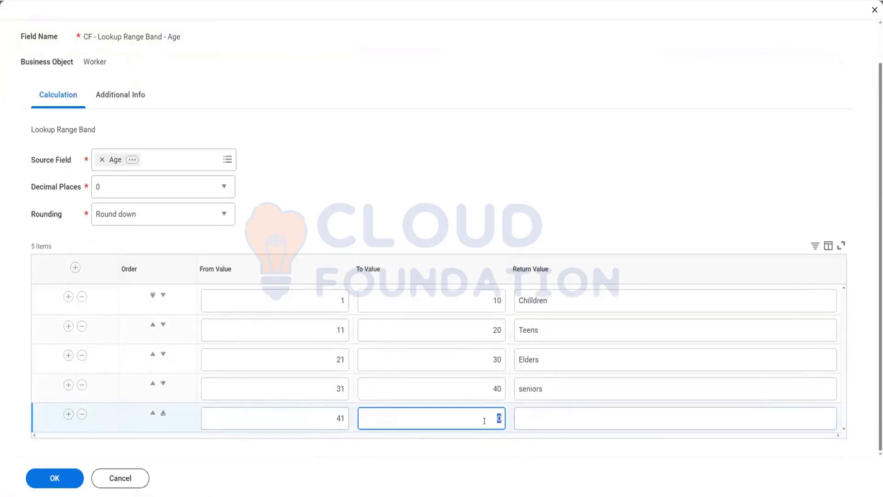
{"action": "type", "text": "50"}
{"action": "left_click", "coordinate": [522, 419]}
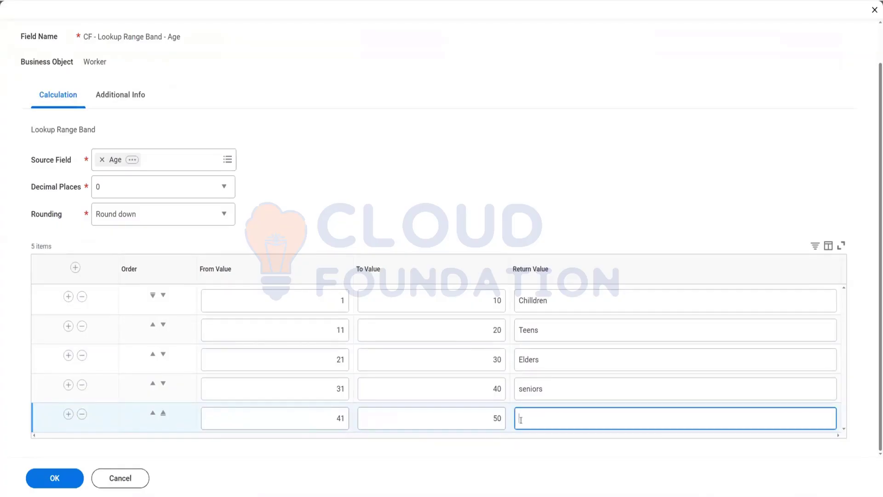
{"action": "type", "text": "Super Seniors"}
Step: Add a sixth band from 51 to 60 returning Senior Citizens and save the calculated field
{"action": "left_click", "coordinate": [68, 414]}
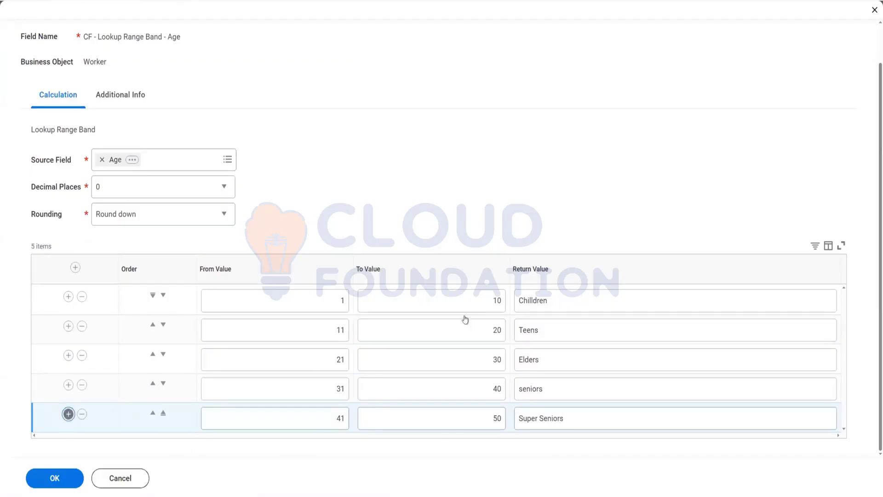
{"action": "scroll", "coordinate": [488, 447], "scroll_direction": "down", "scroll_amount": 1}
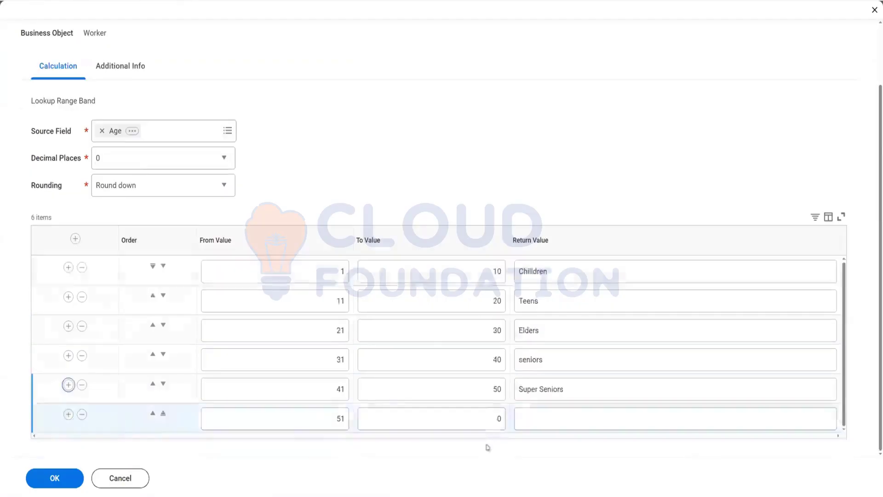
{"action": "left_click", "coordinate": [490, 419]}
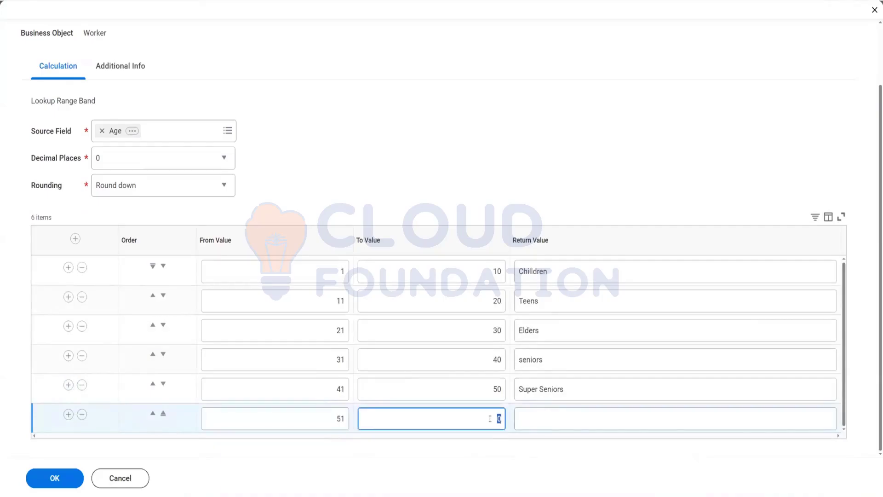
{"action": "type", "text": "60"}
{"action": "left_click", "coordinate": [555, 422]}
{"action": "type", "text": "Senior Citizen"}
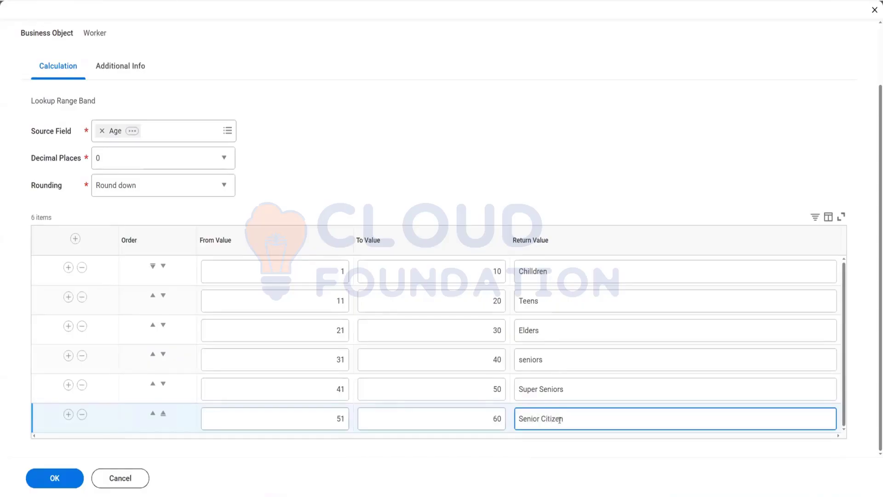
{"action": "type", "text": "s"}
{"action": "left_click", "coordinate": [571, 175]}
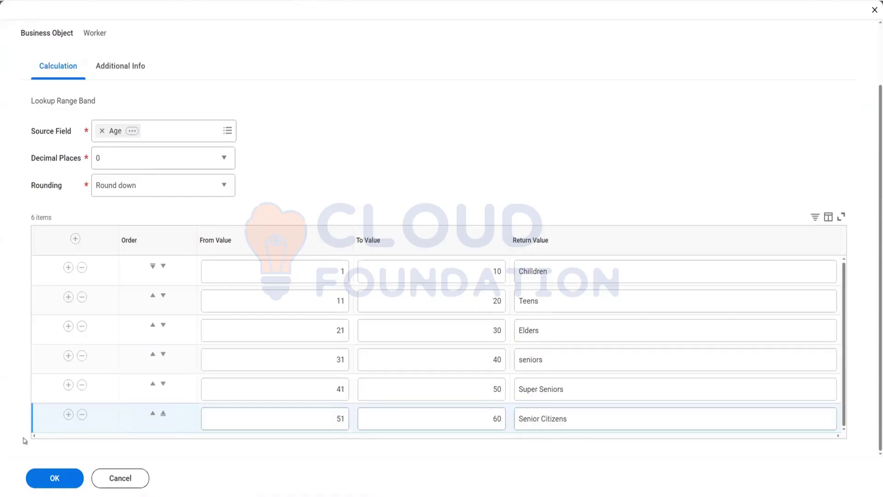
{"action": "left_click", "coordinate": [67, 480]}
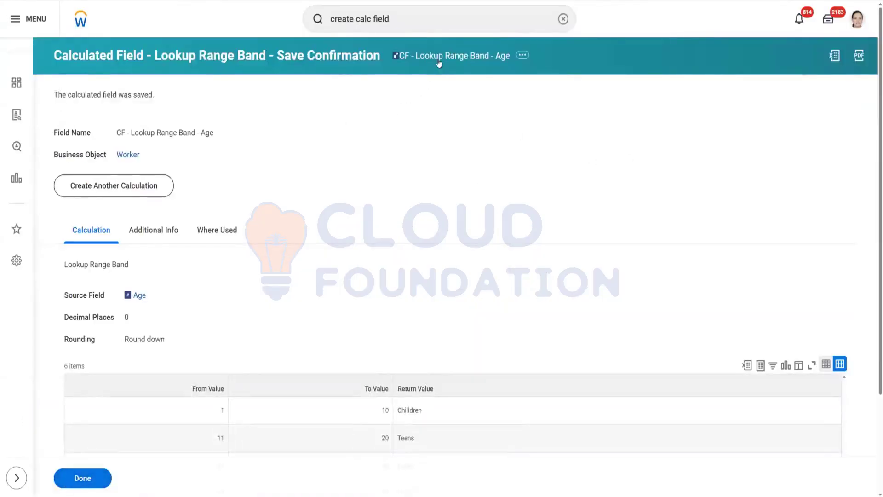
Step: Copy the calculated field's name and add it as a new column to the CR - ABC - All Workers Data - (Advanced) custom report
{"action": "right_click", "coordinate": [439, 63]}
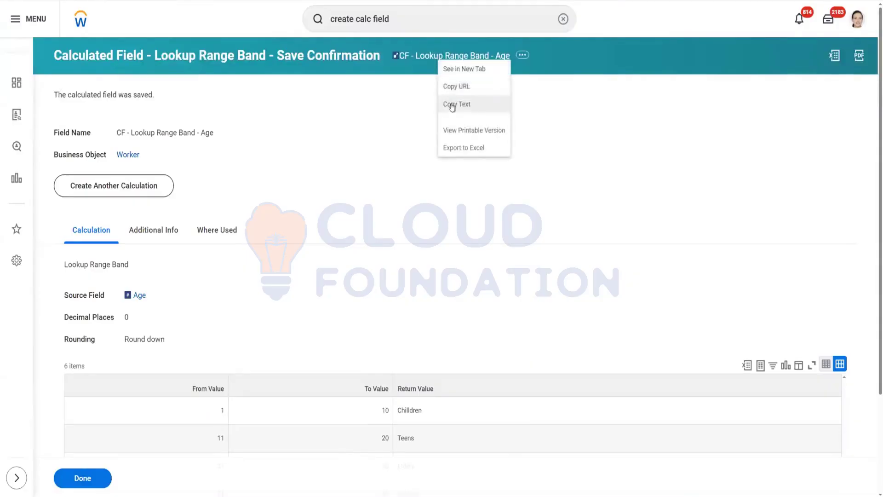
{"action": "left_click", "coordinate": [452, 107]}
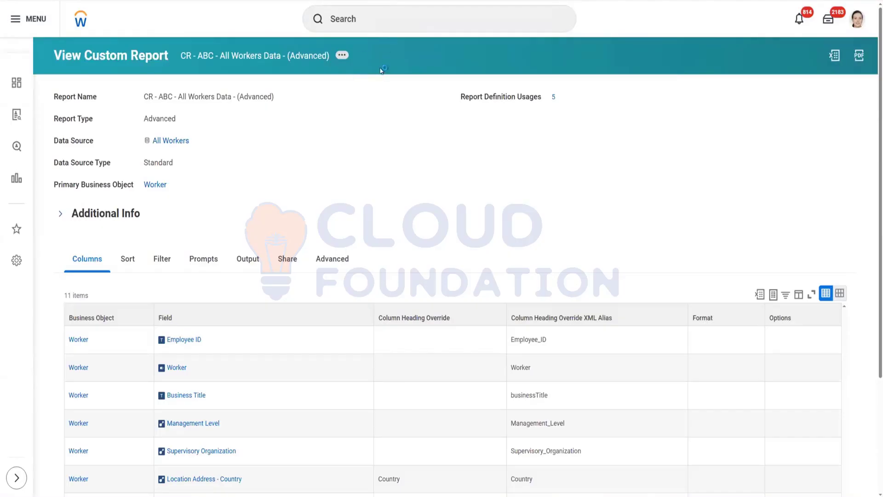
{"action": "mouse_move", "coordinate": [384, 89]}
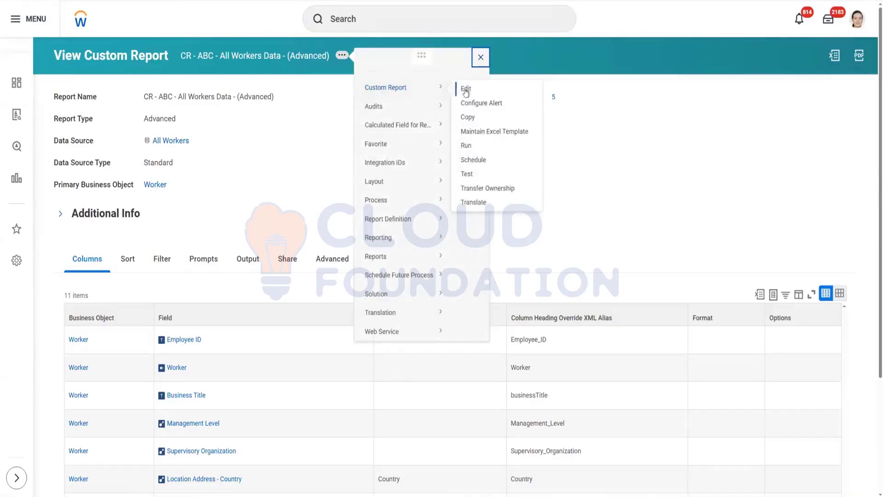
{"action": "left_click", "coordinate": [465, 90]}
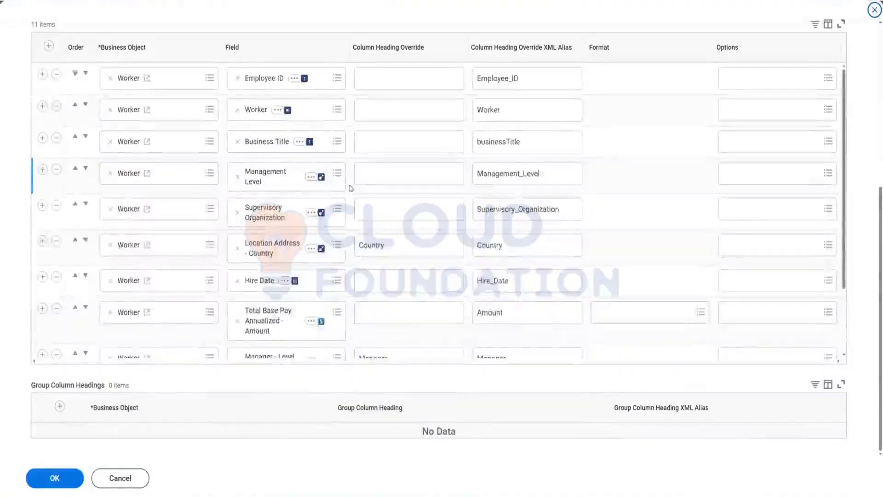
{"action": "scroll", "coordinate": [68, 276], "scroll_direction": "down", "scroll_amount": 3}
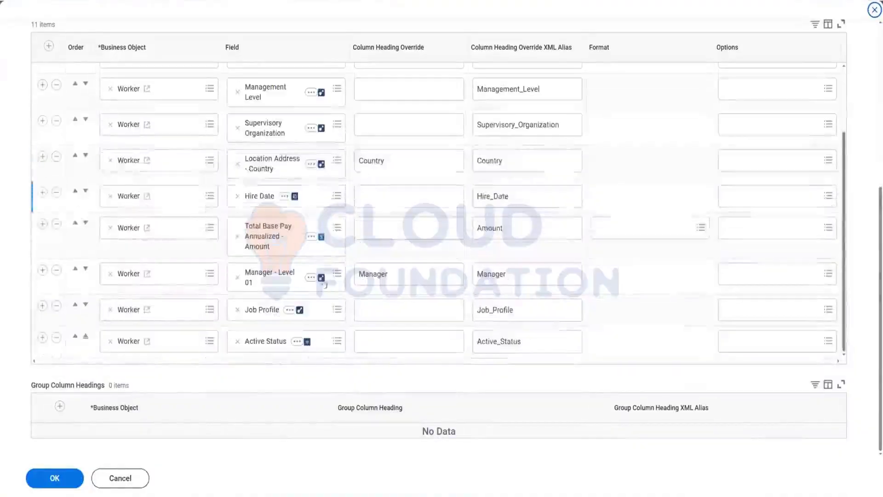
{"action": "left_click", "coordinate": [42, 339]}
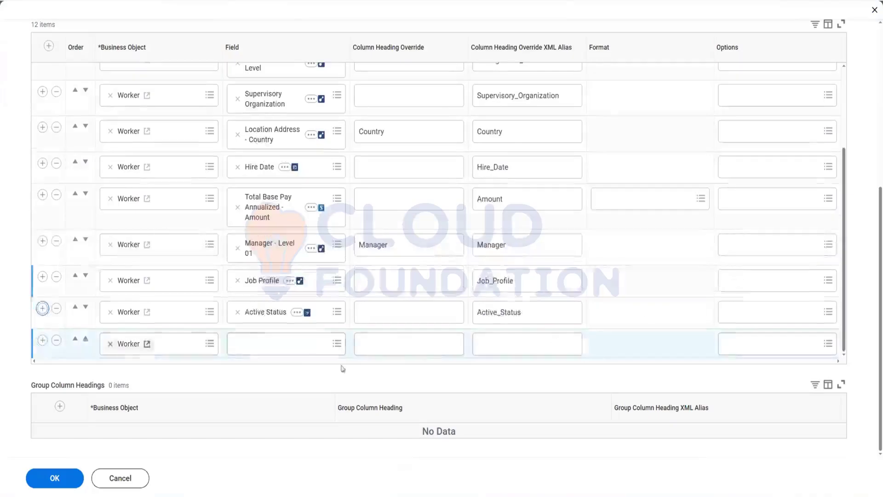
{"action": "left_click", "coordinate": [253, 345]}
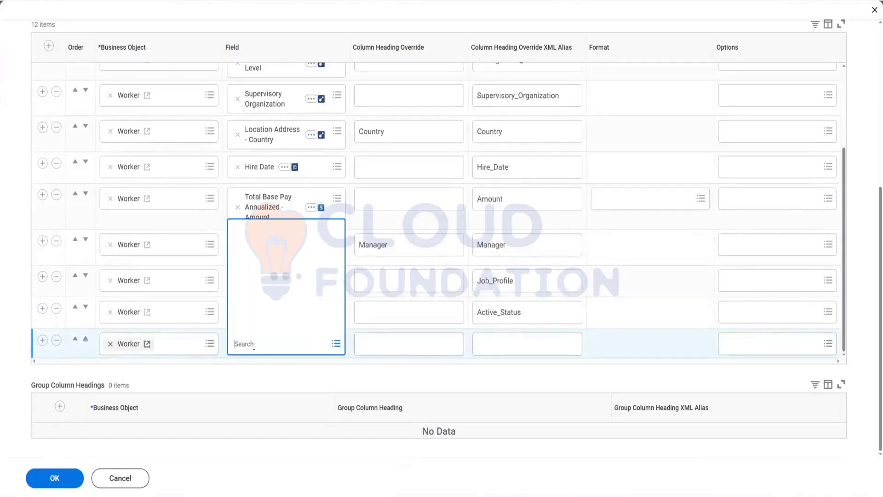
{"action": "type", "text": "CF - Lookup Range Band - Age"}
{"action": "key", "text": "Return"}
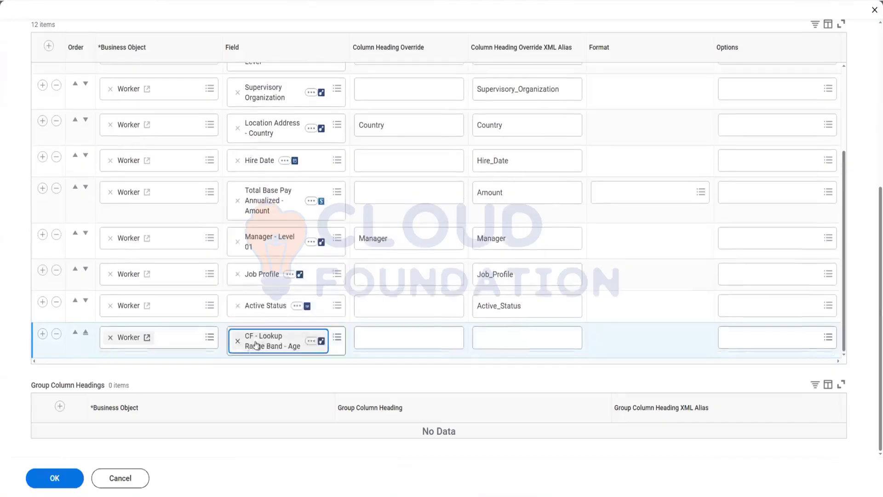
{"action": "left_click", "coordinate": [71, 480]}
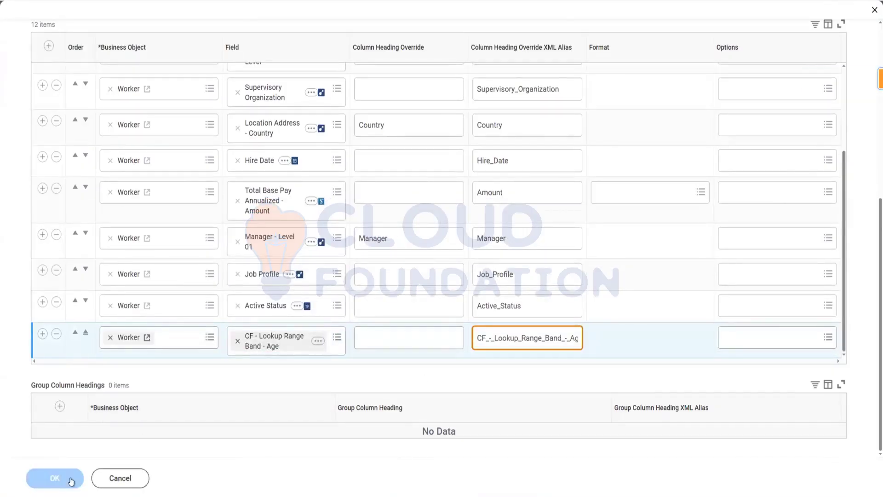
{"action": "left_click", "coordinate": [71, 481]}
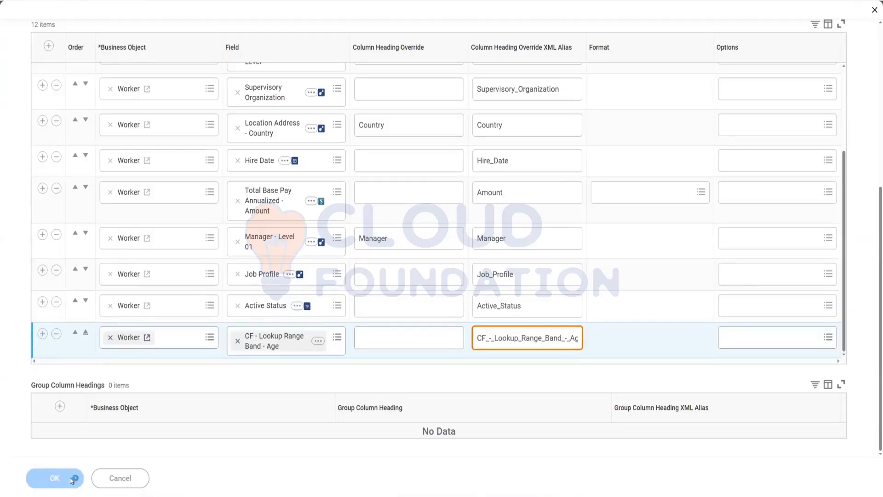
{"action": "left_click", "coordinate": [71, 481]}
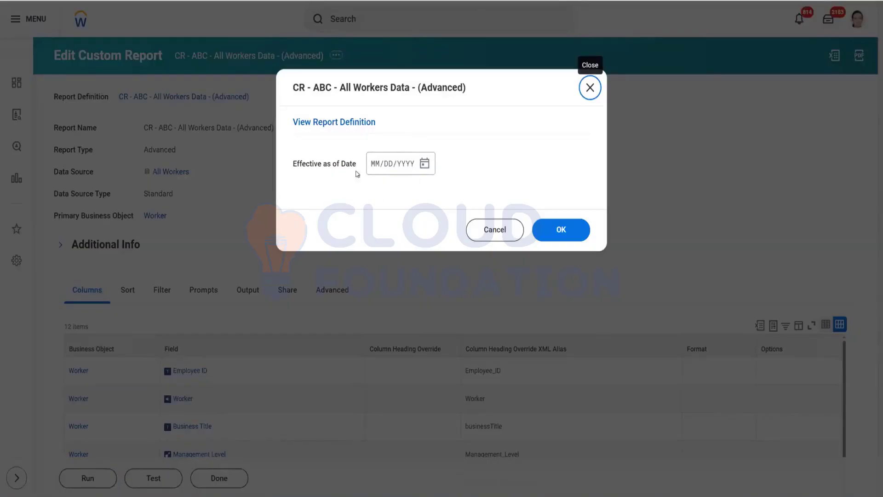
Step: Run the report with an effective as of date of 03/25/2025
{"action": "left_click", "coordinate": [424, 164]}
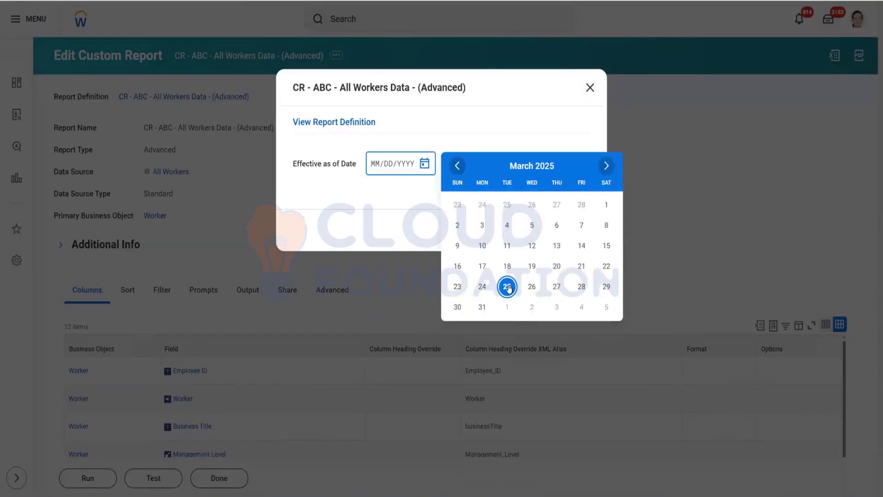
{"action": "left_click", "coordinate": [508, 287]}
{"action": "left_click", "coordinate": [546, 230]}
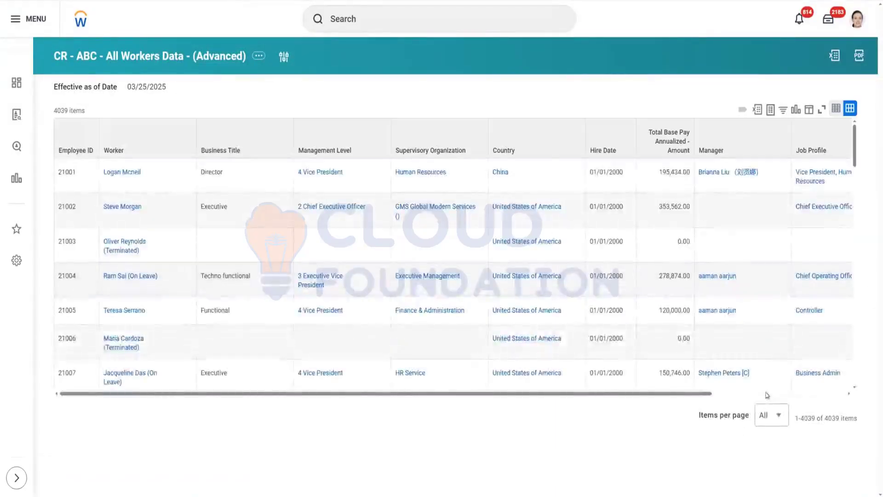
Step: Scroll through the report results to review the CF - Lookup Range Band - Age column for workers
{"action": "left_click", "coordinate": [837, 393]}
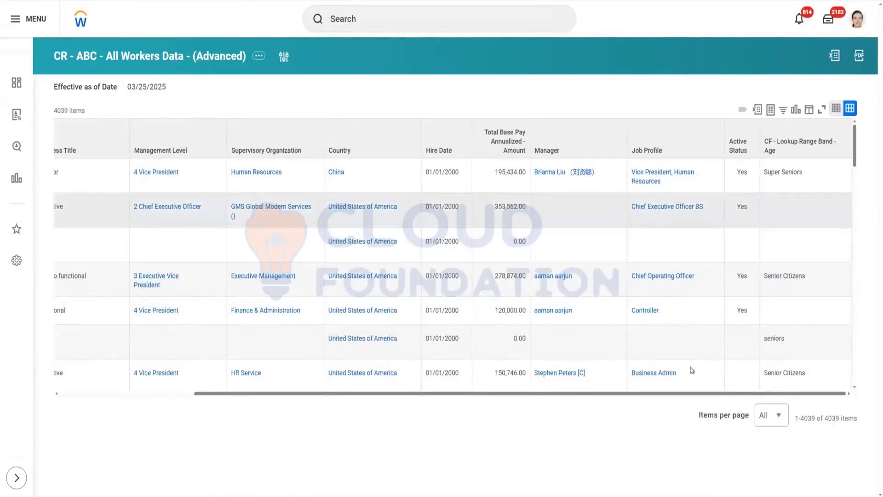
{"action": "scroll", "coordinate": [787, 336], "scroll_direction": "down", "scroll_amount": 2}
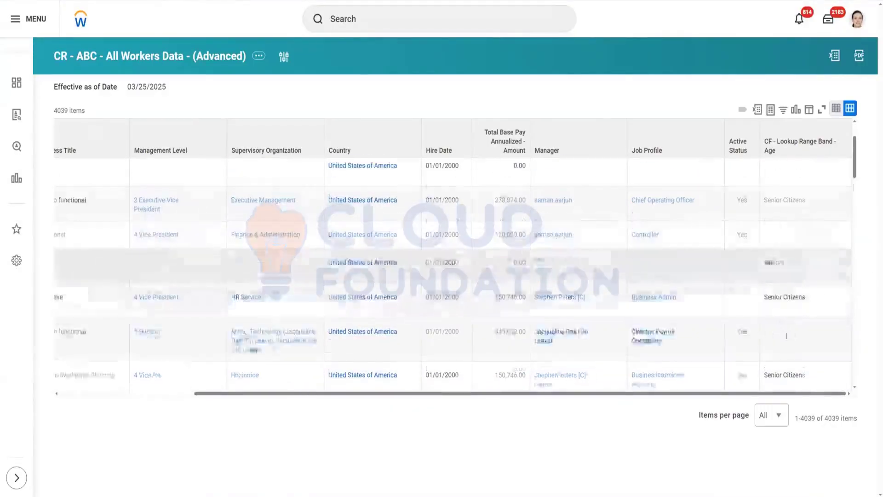
{"action": "scroll", "coordinate": [787, 336], "scroll_direction": "down", "scroll_amount": 10}
{"action": "scroll", "coordinate": [792, 342], "scroll_direction": "down", "scroll_amount": 10}
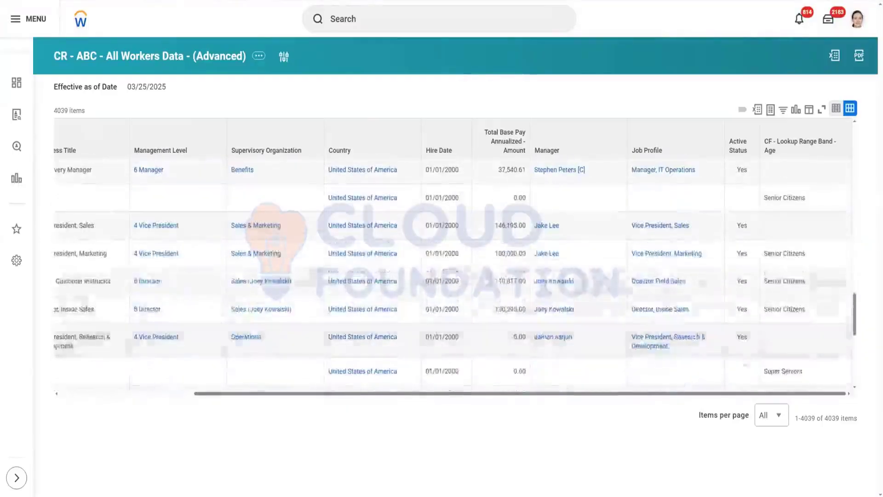
{"action": "scroll", "coordinate": [773, 304], "scroll_direction": "up", "scroll_amount": 5}
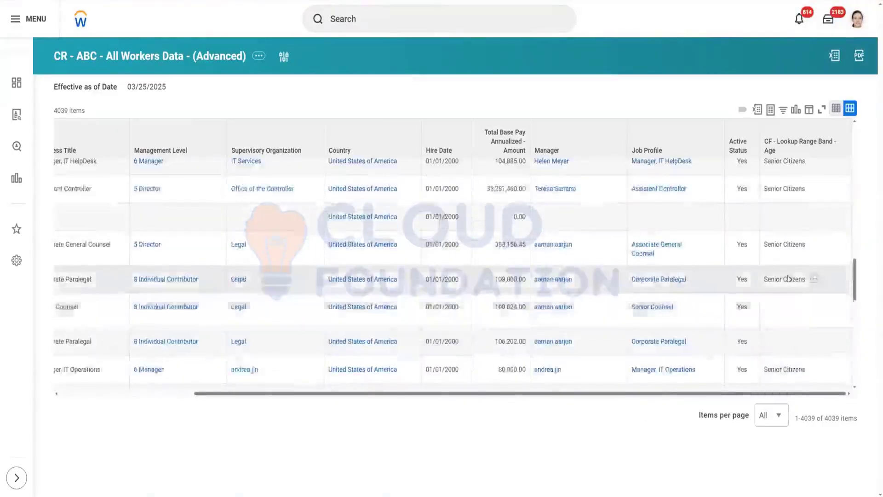
{"action": "scroll", "coordinate": [788, 276], "scroll_direction": "up", "scroll_amount": 15}
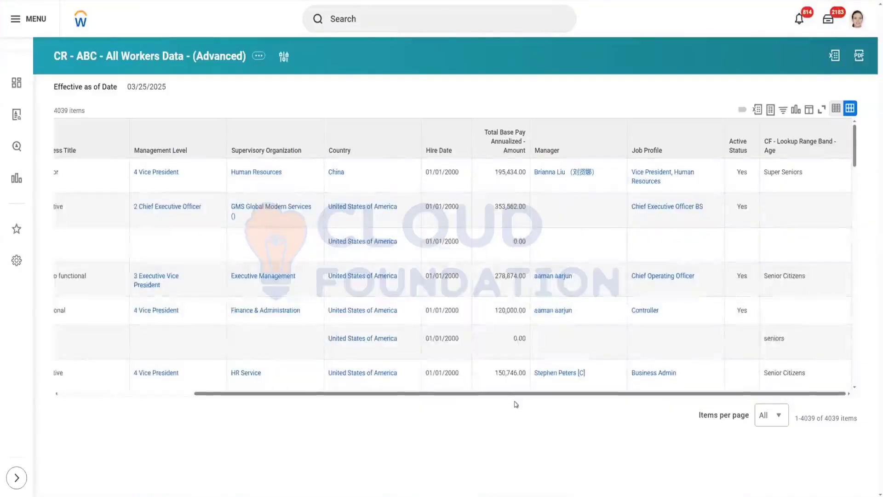
{"action": "left_click_drag", "start_coordinate": [292, 408], "coordinate": [182, 414]}
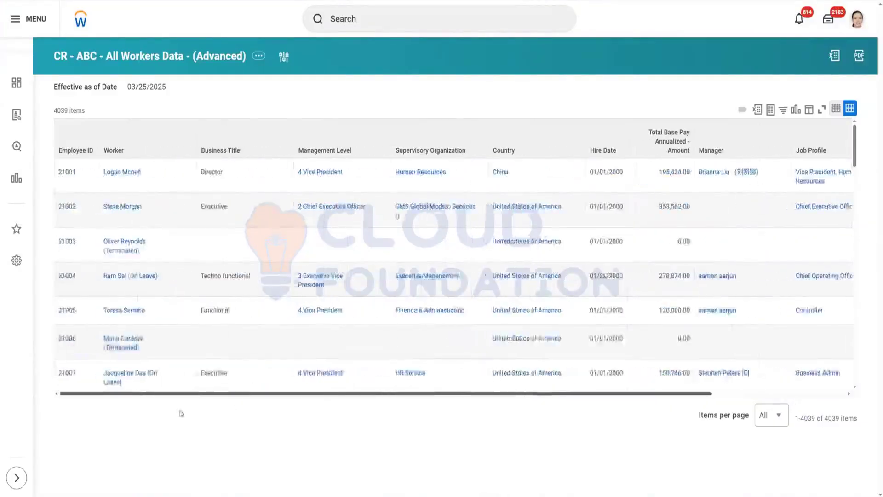
{"action": "scroll", "coordinate": [652, 378], "scroll_direction": "right", "scroll_amount": 5}
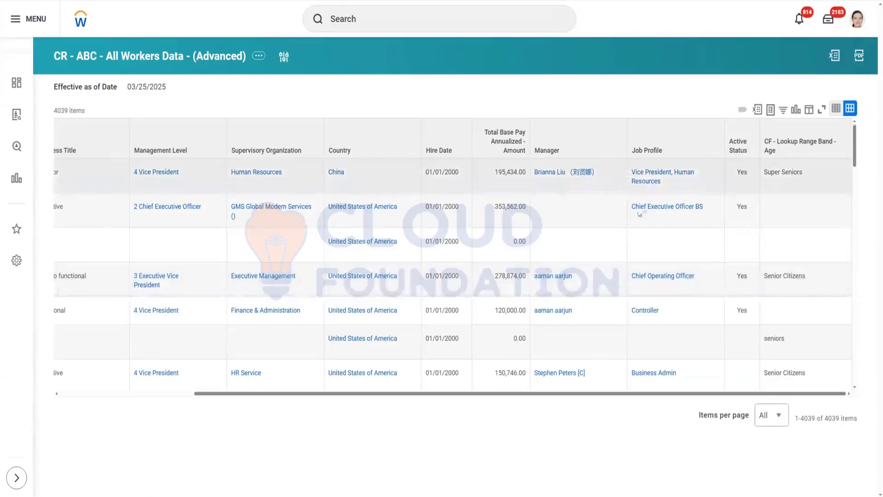
{"action": "left_click_drag", "start_coordinate": [430, 393], "coordinate": [57, 422]}
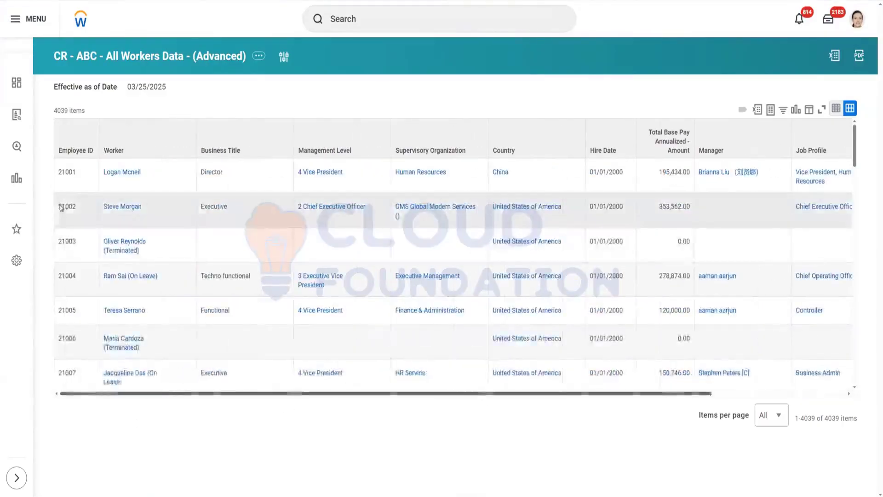
Step: Open the second worker's profile in a new tab and view their personal information including age
{"action": "right_click", "coordinate": [122, 210]}
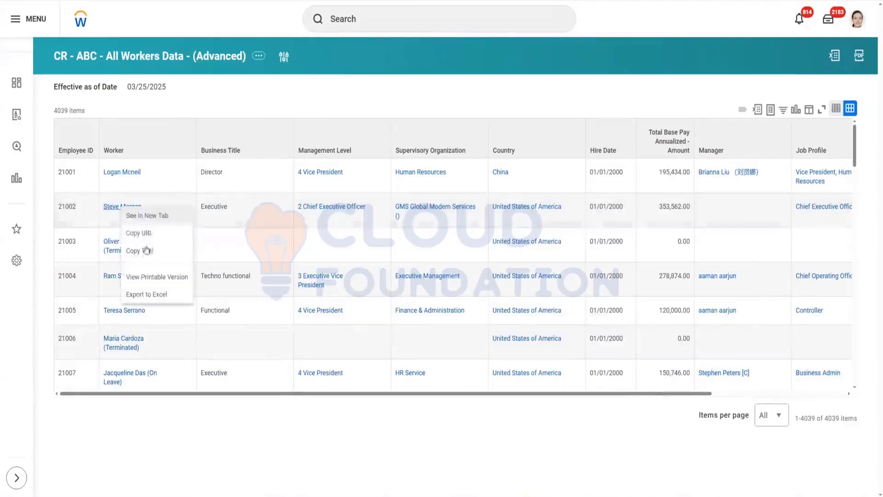
{"action": "left_click", "coordinate": [152, 216]}
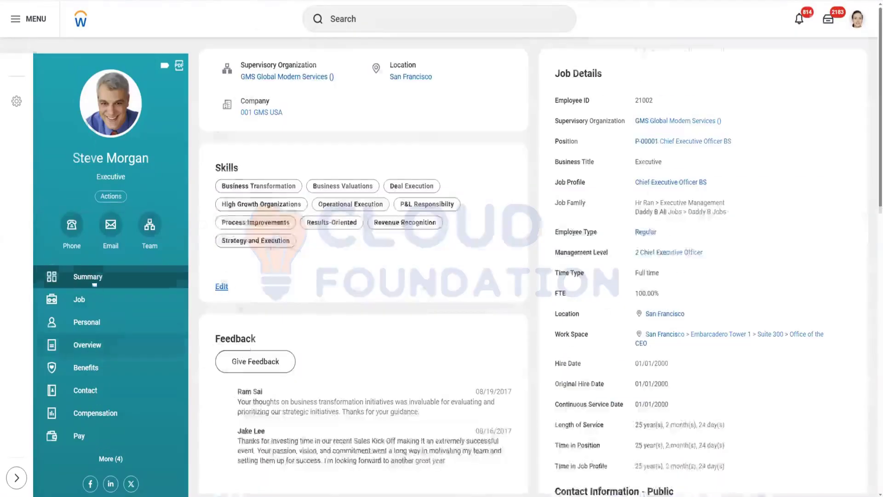
{"action": "scroll", "coordinate": [89, 313], "scroll_direction": "down", "scroll_amount": 1}
{"action": "left_click", "coordinate": [131, 321]}
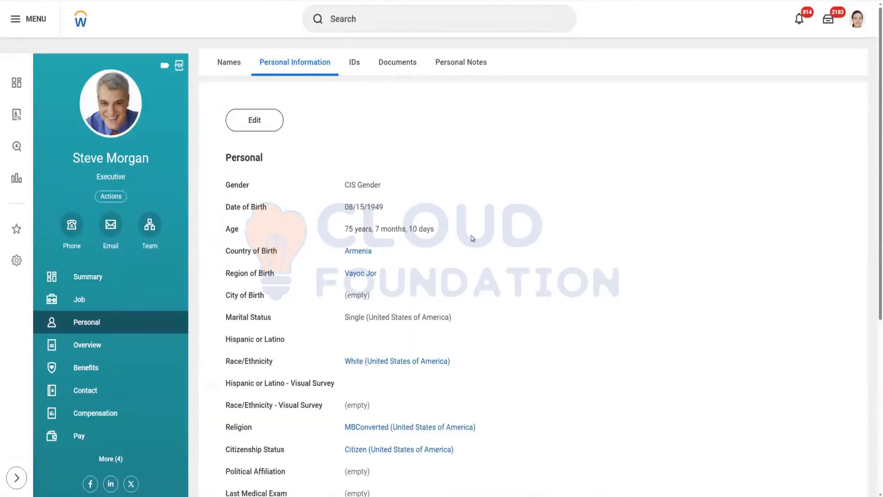
{"action": "left_click_drag", "start_coordinate": [378, 241], "coordinate": [441, 234]}
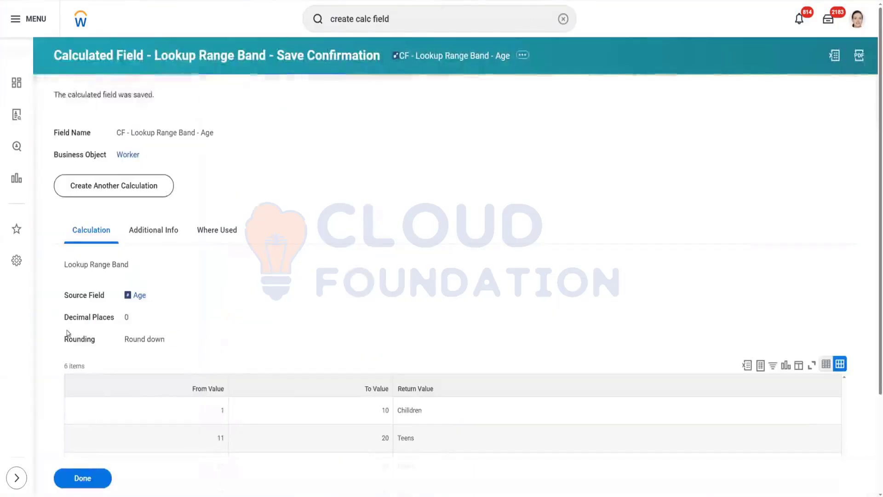
Step: Review the calculated field's decimal places, rounding and lookup band rows
{"action": "left_click_drag", "start_coordinate": [65, 327], "coordinate": [206, 326]}
{"action": "left_click", "coordinate": [178, 311]}
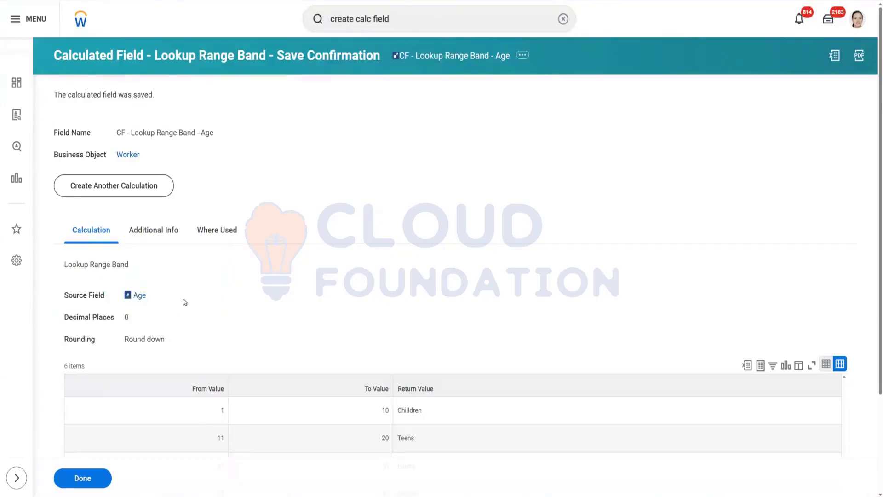
{"action": "scroll", "coordinate": [185, 302], "scroll_direction": "down", "scroll_amount": 3}
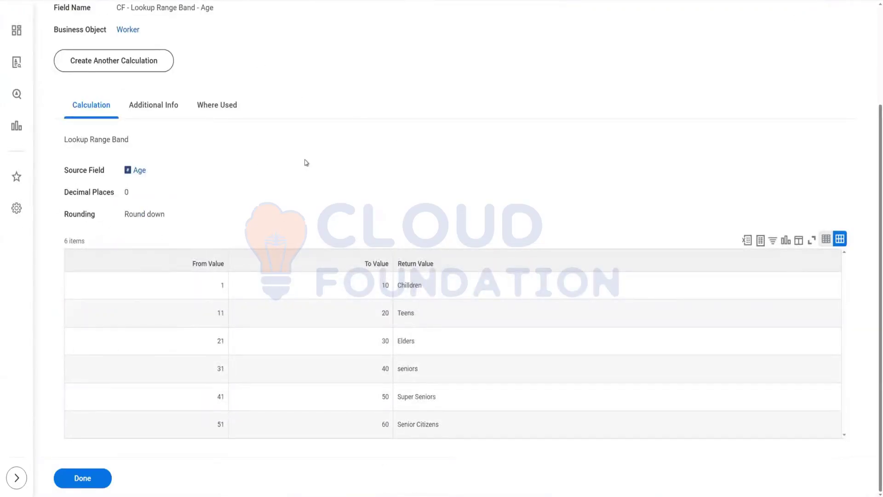
{"action": "left_click_drag", "start_coordinate": [69, 195], "coordinate": [213, 191]}
{"action": "left_click", "coordinate": [237, 209]}
{"action": "left_click", "coordinate": [220, 289]}
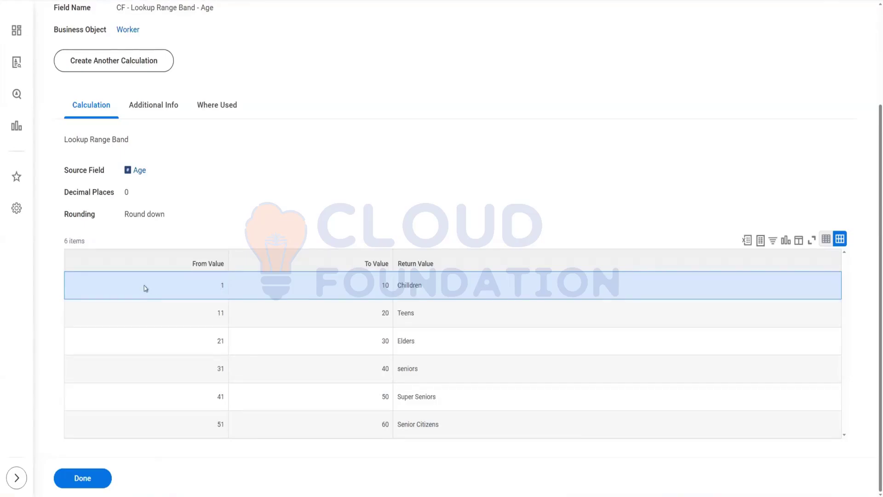
{"action": "scroll", "coordinate": [310, 187], "scroll_direction": "up", "scroll_amount": 3}
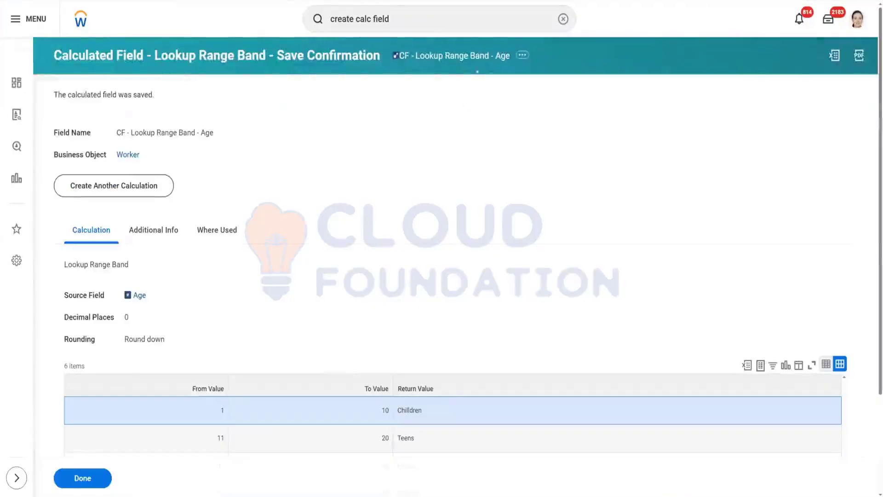
Step: Examine the calculated field's name, business object and Age source field
{"action": "left_click_drag", "start_coordinate": [434, 67], "coordinate": [506, 219]}
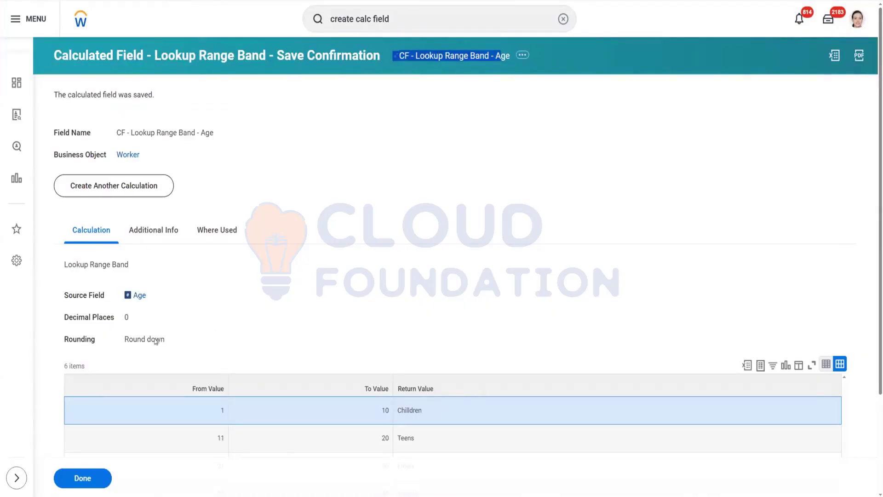
{"action": "double_click", "coordinate": [124, 154]}
{"action": "left_click", "coordinate": [125, 299]}
{"action": "left_click_drag", "start_coordinate": [126, 298], "coordinate": [161, 300]}
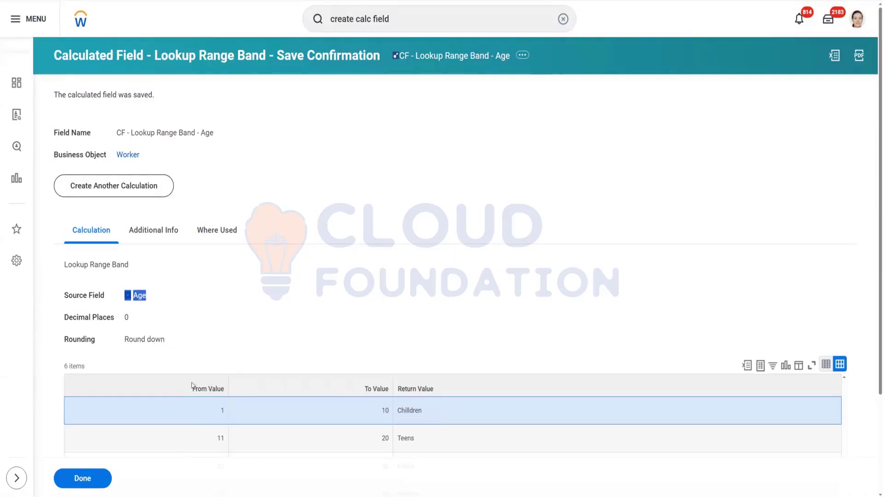
{"action": "left_click", "coordinate": [359, 409]}
{"action": "scroll", "coordinate": [310, 212], "scroll_direction": "down", "scroll_amount": 3}
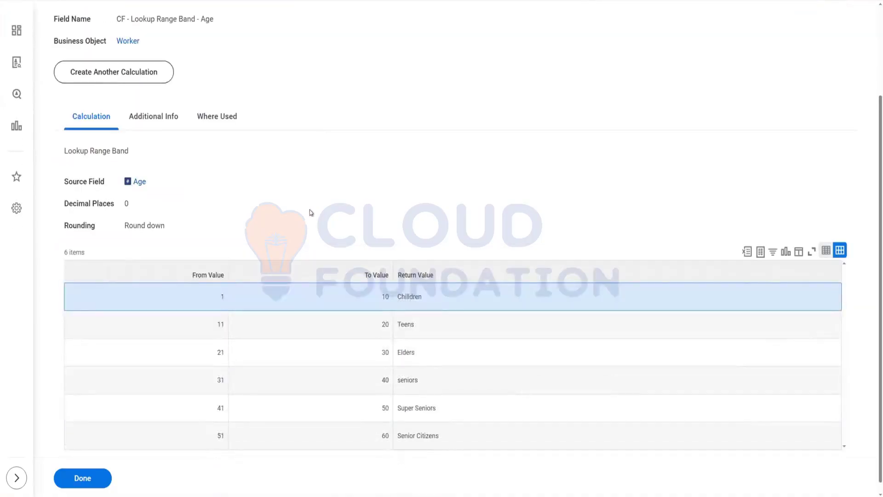
{"action": "mouse_move", "coordinate": [141, 186]}
{"action": "left_click_drag", "start_coordinate": [110, 190], "coordinate": [159, 185]}
{"action": "left_click", "coordinate": [178, 309]}
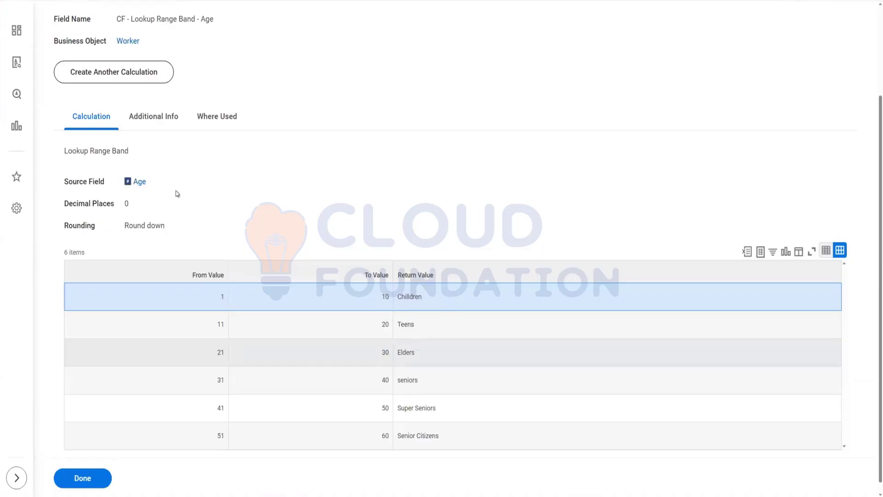
{"action": "scroll", "coordinate": [209, 247], "scroll_direction": "up", "scroll_amount": 3}
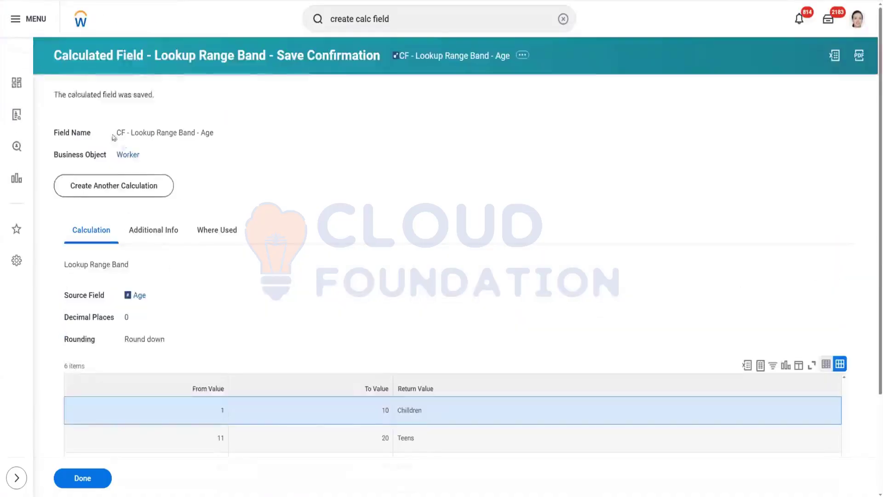
Step: Compare the calculated field's Age source and Worker business object against the CR - ABC - All Workers Data - (Advanced) report
{"action": "left_click_drag", "start_coordinate": [116, 296], "coordinate": [192, 296]}
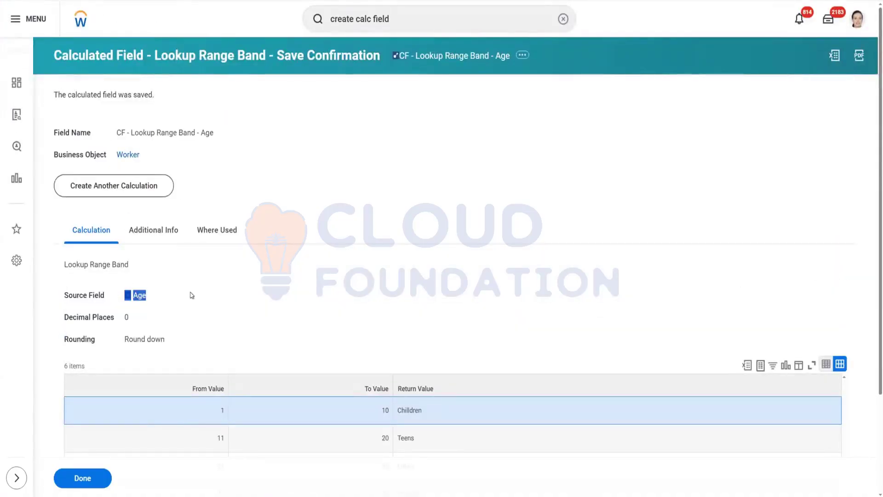
{"action": "left_click_drag", "start_coordinate": [109, 157], "coordinate": [159, 157]}
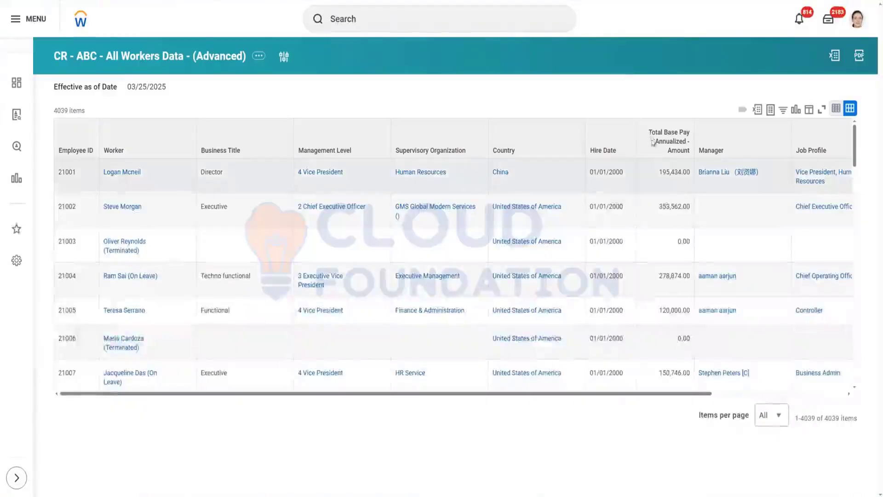
{"action": "left_click_drag", "start_coordinate": [650, 132], "coordinate": [681, 160]}
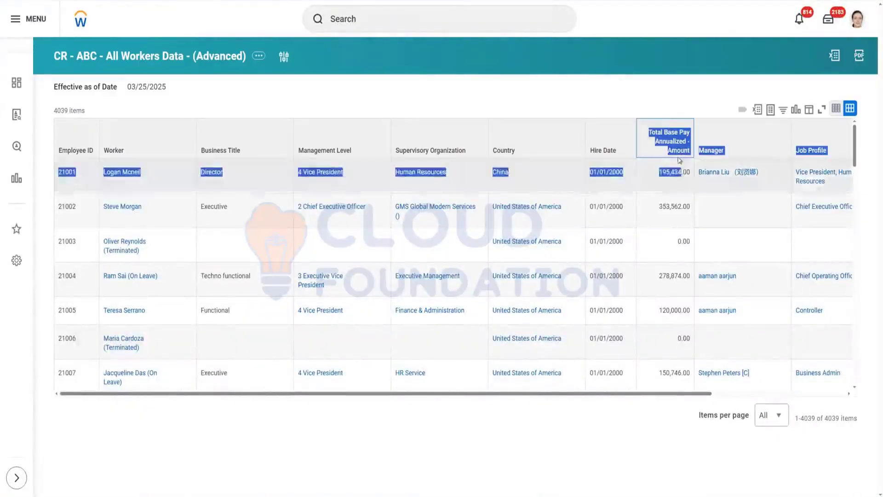
{"action": "left_click", "coordinate": [644, 86]}
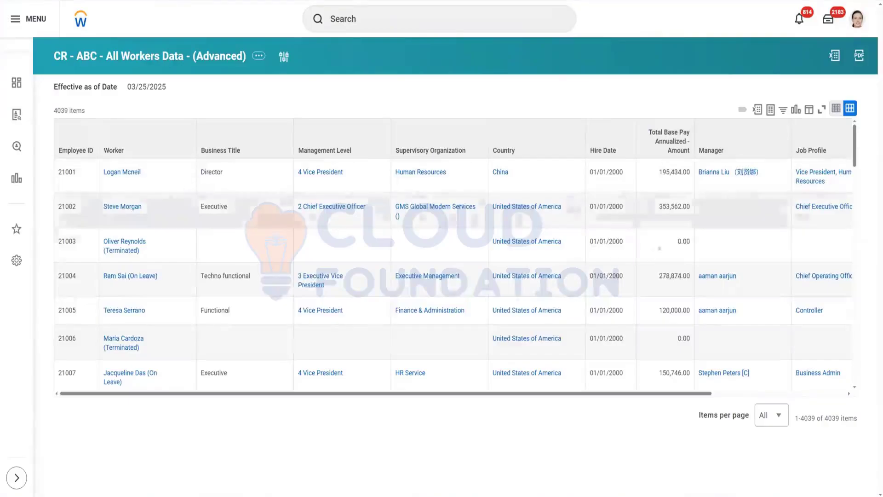
{"action": "mouse_move", "coordinate": [380, 210]}
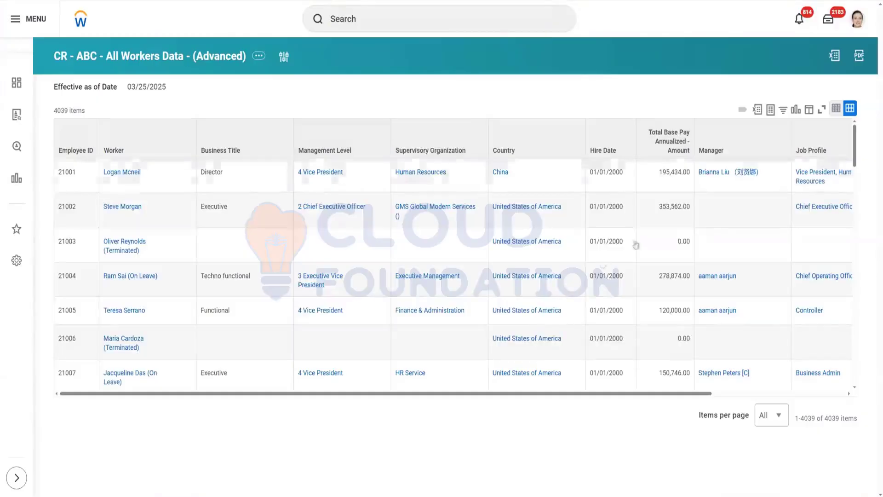
Step: Return to the saved calculated field and review its Age source field and lookup range band rows
{"action": "left_click", "coordinate": [649, 131]}
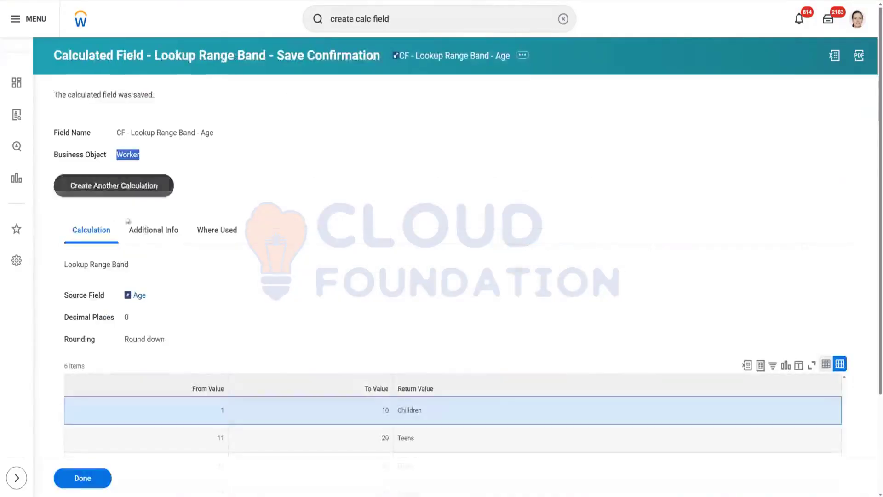
{"action": "double_click", "coordinate": [161, 297]}
{"action": "scroll", "coordinate": [385, 233], "scroll_direction": "down", "scroll_amount": 3}
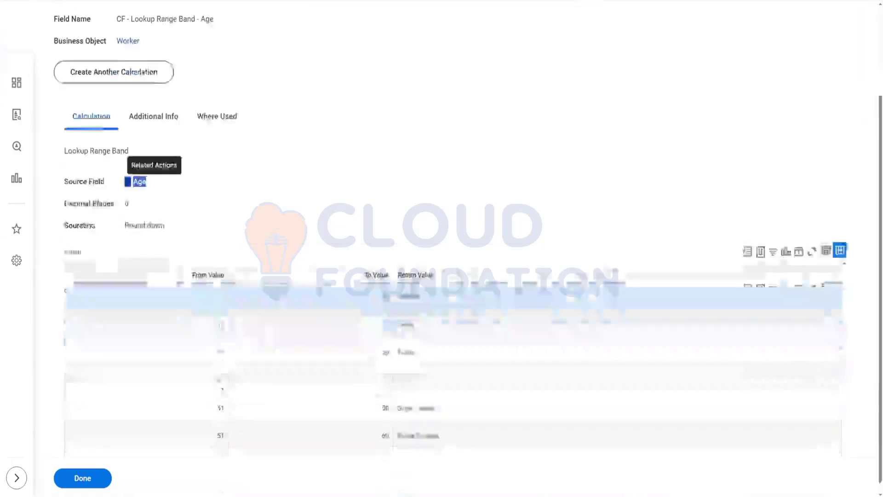
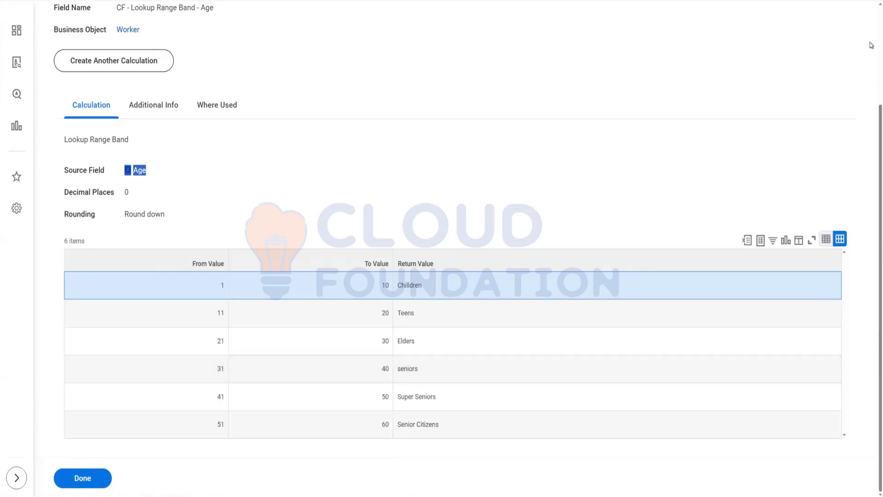
Step: Edit the lookup range band calculated field and replace its Age source field with CF - Arith - Bonus Component
{"action": "scroll", "coordinate": [684, 16], "scroll_direction": "up", "scroll_amount": 3}
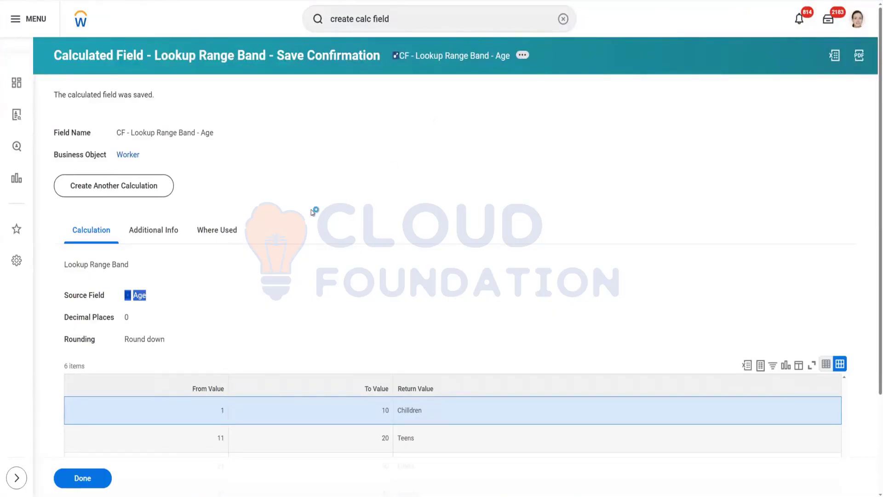
{"action": "mouse_move", "coordinate": [398, 110]}
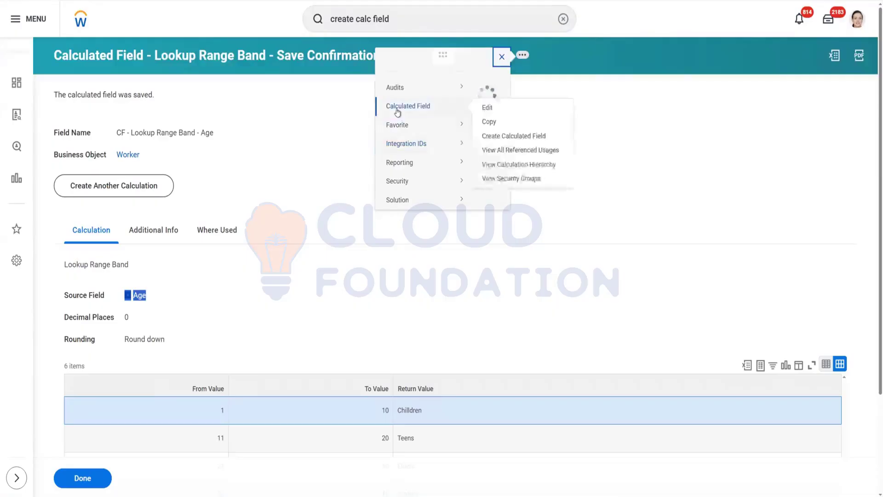
{"action": "left_click", "coordinate": [488, 108]}
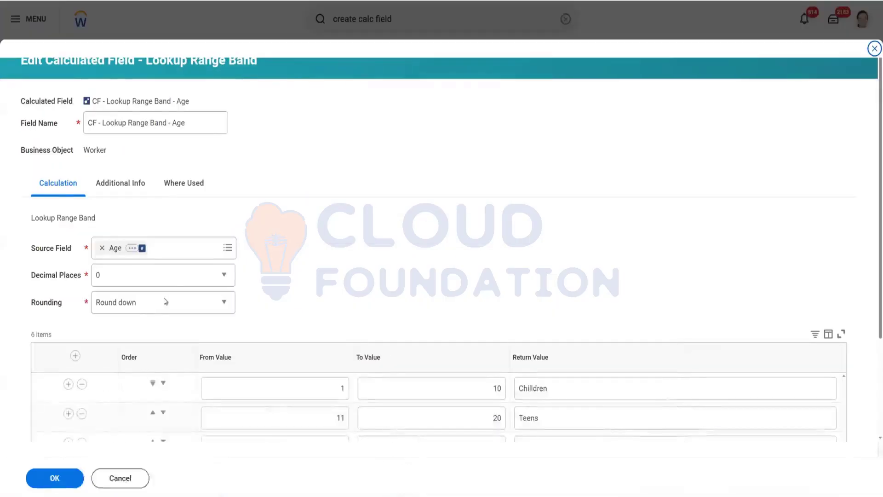
{"action": "left_click", "coordinate": [103, 248]}
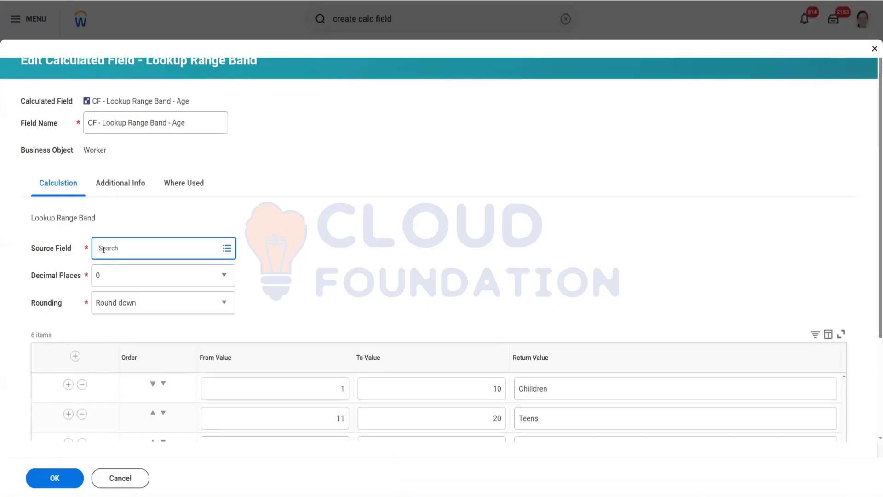
{"action": "type", "text": "Bonus from worker"}
{"action": "key", "text": "Return"}
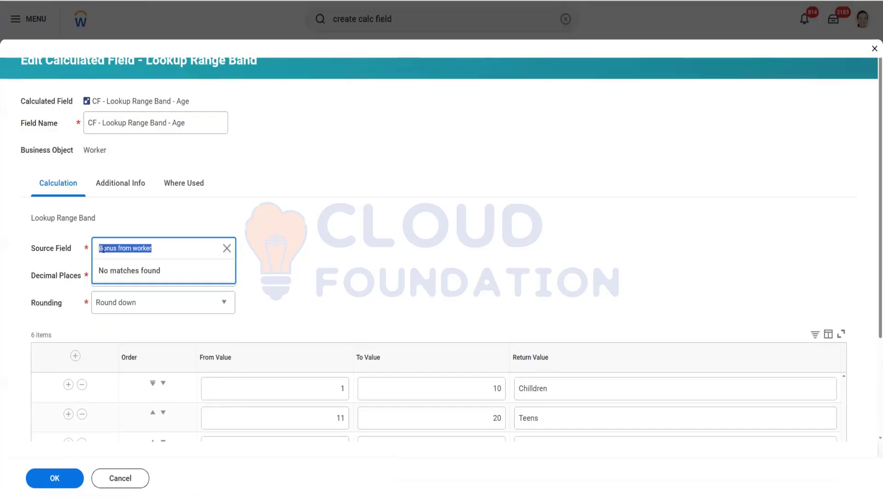
{"action": "left_click", "coordinate": [174, 247]}
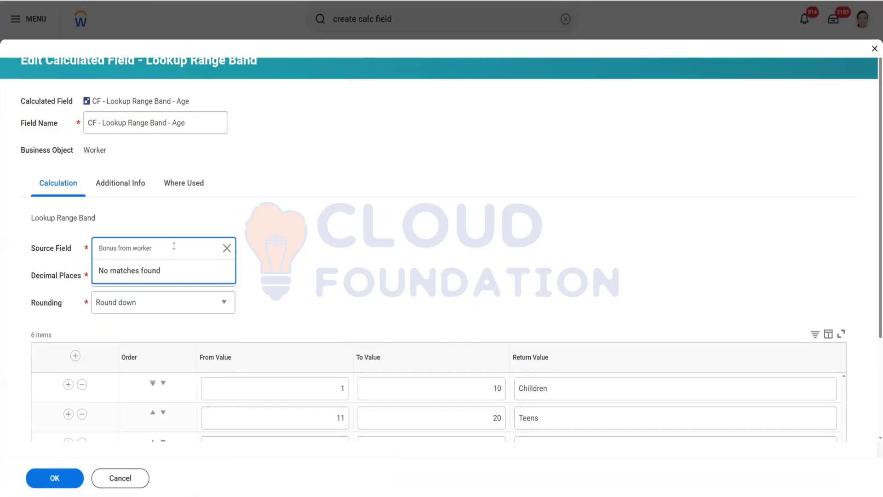
{"action": "key", "text": "BackSpace"}
{"action": "key", "text": "BackSpace"}
{"action": "key", "text": "BackSpace"}
{"action": "key", "text": "BackSpace"}
{"action": "key", "text": "BackSpace"}
{"action": "key", "text": "BackSpace"}
{"action": "key", "text": "BackSpace"}
{"action": "key", "text": "BackSpace"}
{"action": "key", "text": "BackSpace"}
{"action": "key", "text": "BackSpace"}
{"action": "key", "text": "BackSpace"}
{"action": "key", "text": "Return"}
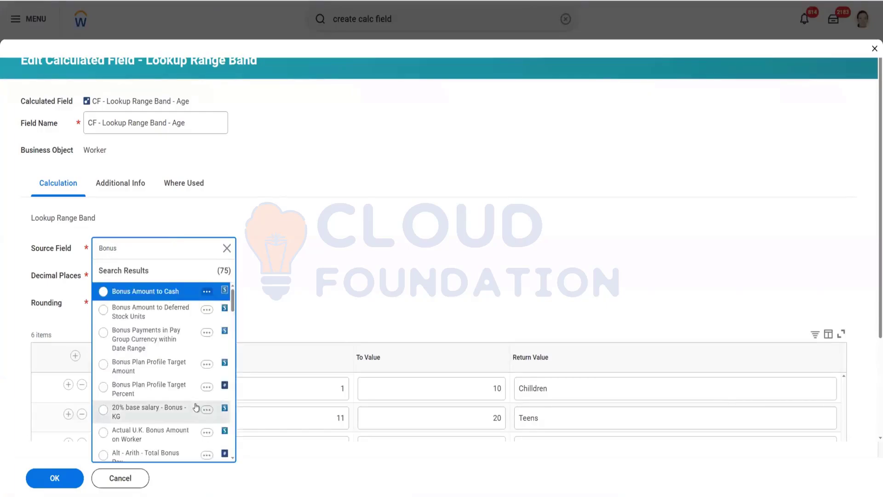
{"action": "scroll", "coordinate": [179, 404], "scroll_direction": "down", "scroll_amount": 2}
{"action": "scroll", "coordinate": [179, 404], "scroll_direction": "down", "scroll_amount": 3}
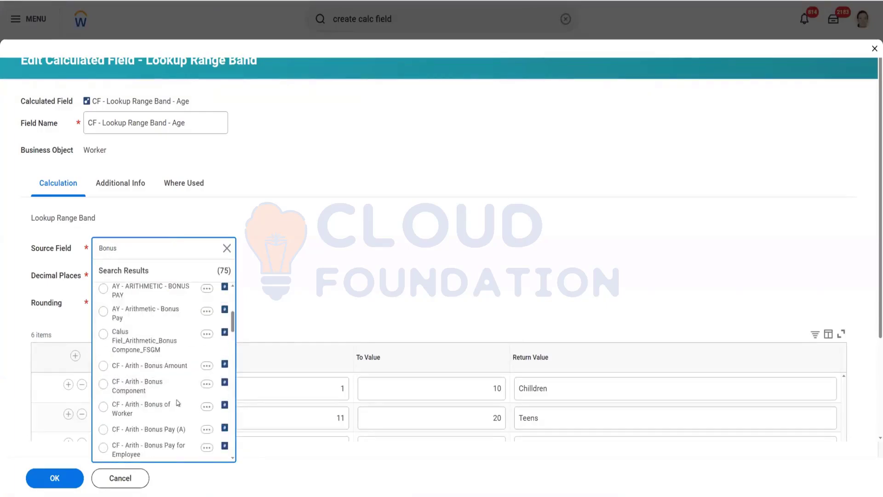
{"action": "left_click", "coordinate": [137, 392]}
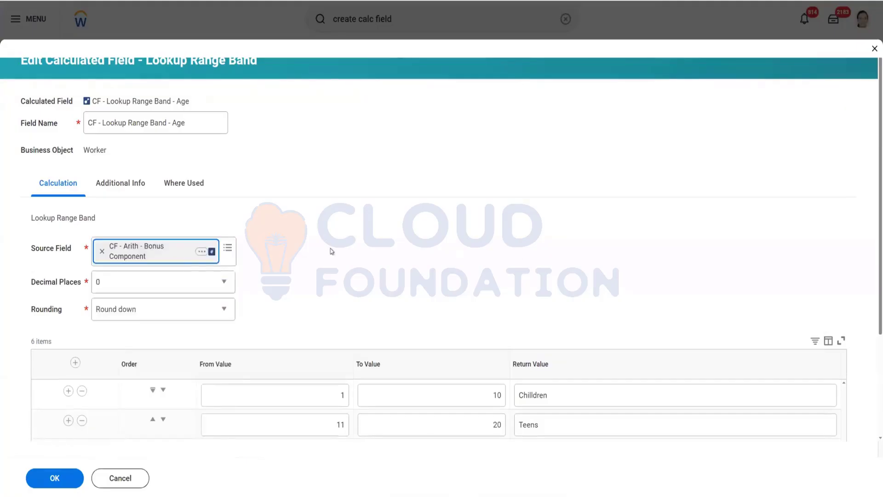
Step: Examine the CF - Arith - Bonus Component calculation and its arithmetic expression, then return to the edit dialog
{"action": "right_click", "coordinate": [143, 252]}
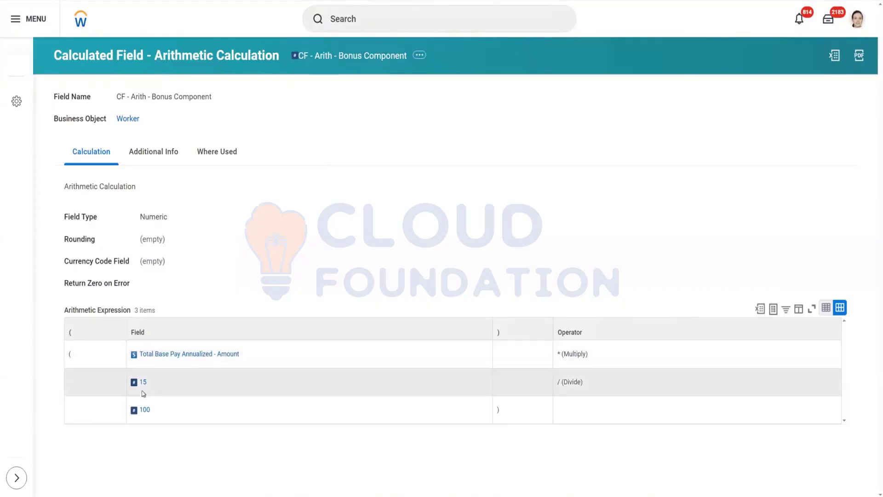
{"action": "mouse_move", "coordinate": [144, 384]}
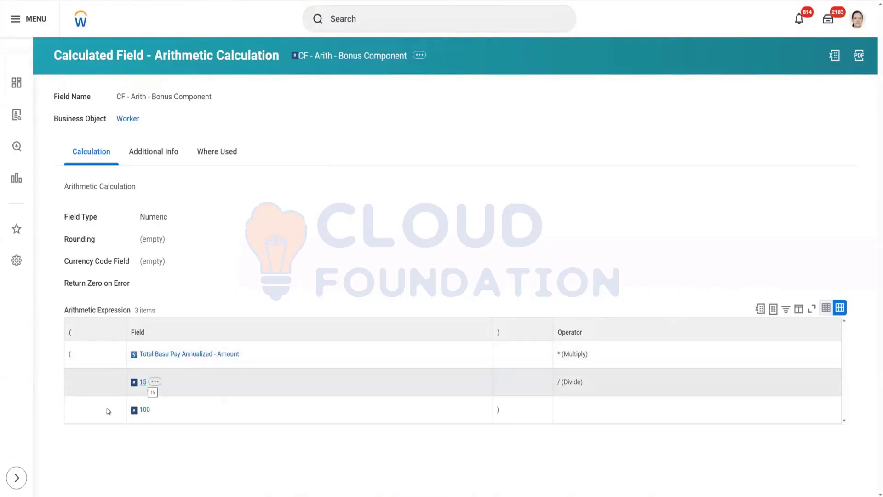
{"action": "mouse_move", "coordinate": [192, 361]}
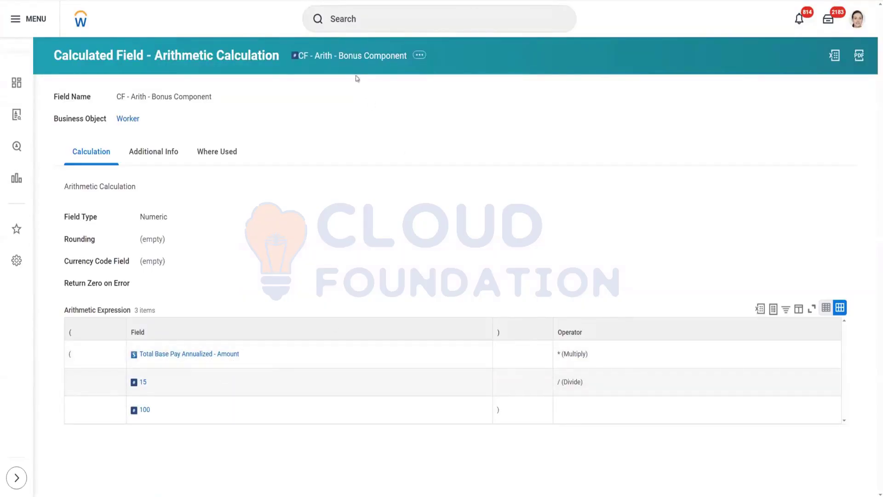
{"action": "right_click", "coordinate": [346, 63]}
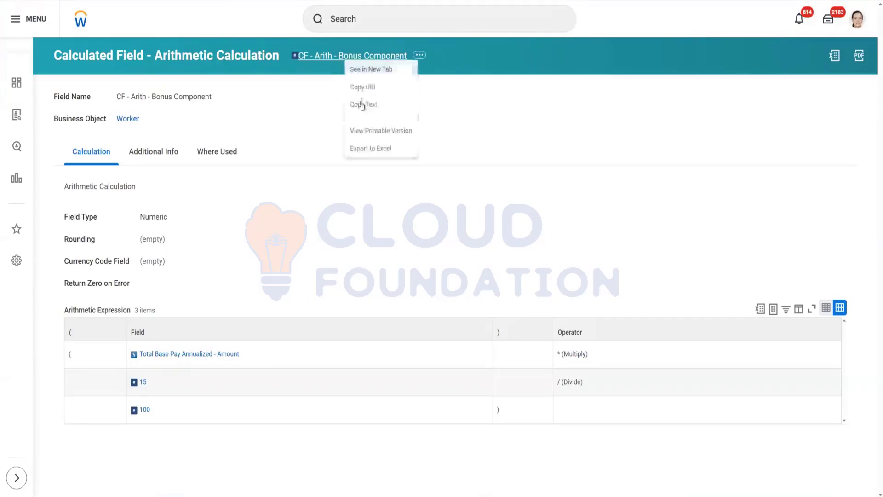
{"action": "left_click", "coordinate": [364, 103]}
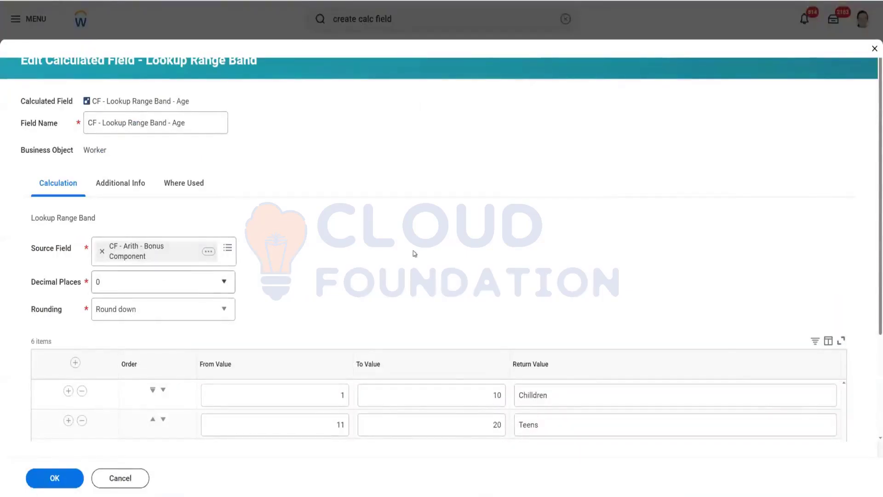
Step: Set the first band row to 100000 through 200000 with return value Good Pay
{"action": "scroll", "coordinate": [244, 368], "scroll_direction": "down", "scroll_amount": 3}
{"action": "left_click", "coordinate": [296, 280]}
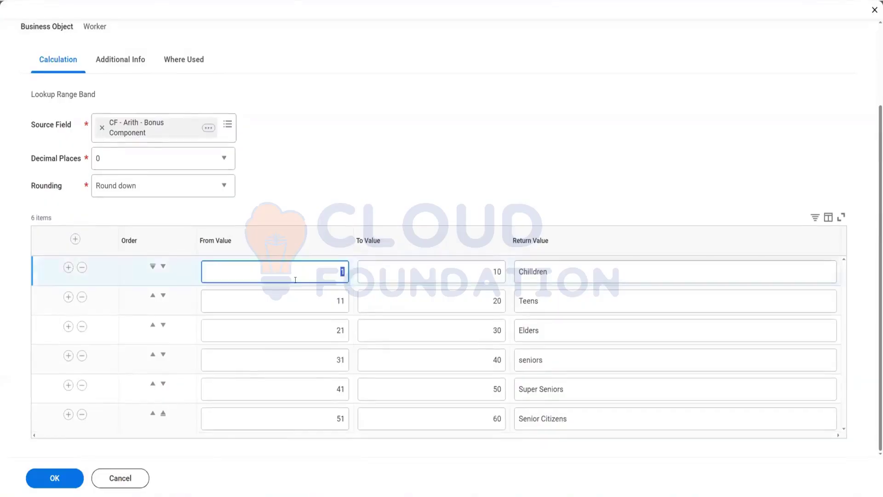
{"action": "type", "text": "100000"}
{"action": "left_click", "coordinate": [456, 276]}
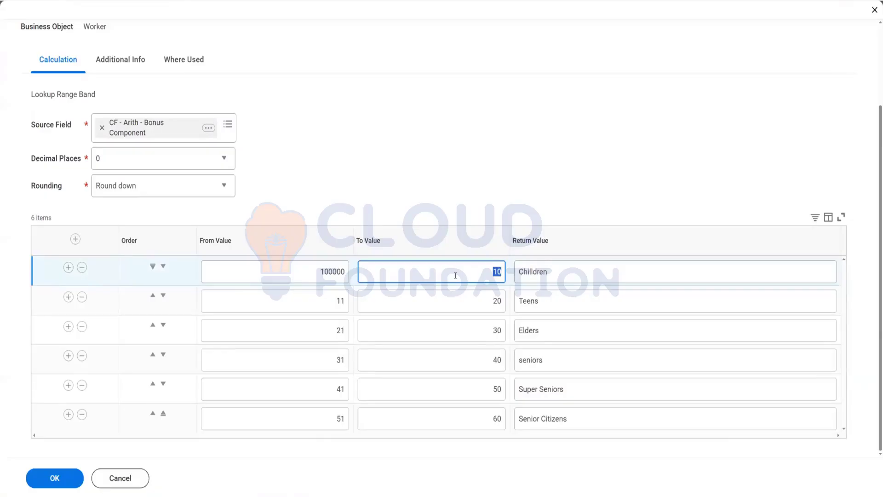
{"action": "type", "text": "200000"}
{"action": "left_click", "coordinate": [570, 276]}
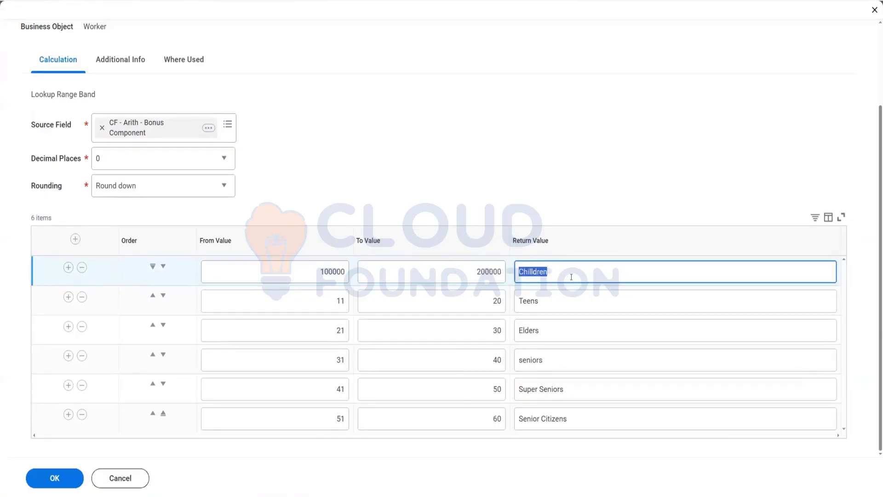
{"action": "type", "text": "Good Pay"}
Step: Set the second band row's To Value to 300000 and its return value to Very Good pay
{"action": "left_click", "coordinate": [306, 304]}
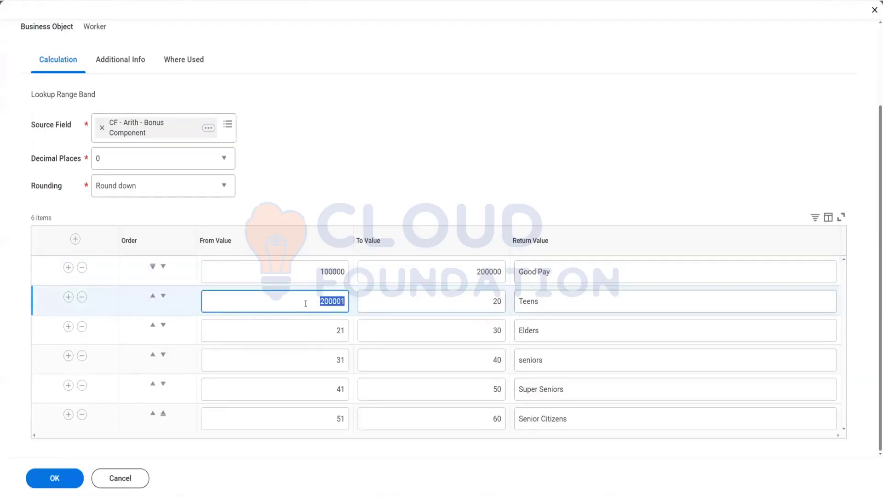
{"action": "left_click", "coordinate": [468, 302]}
{"action": "type", "text": "20000"}
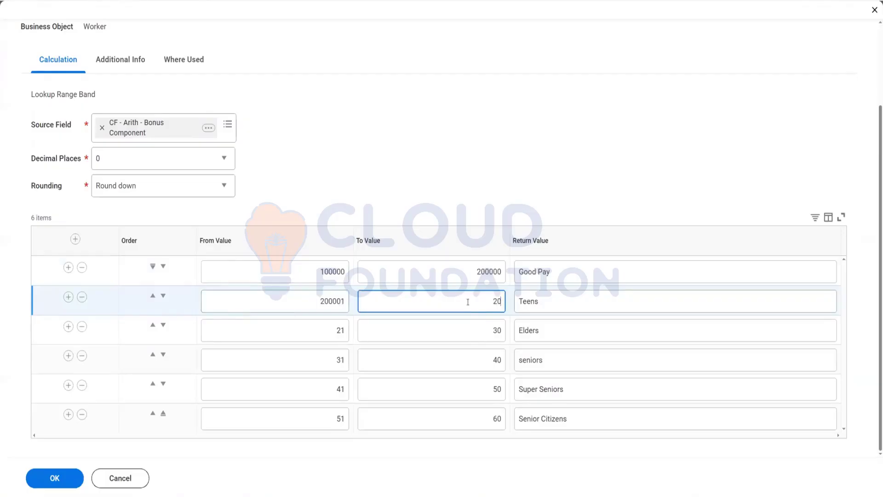
{"action": "key", "text": "BackSpace"}
{"action": "key", "text": "BackSpace"}
{"action": "key", "text": "BackSpace"}
{"action": "key", "text": "BackSpace"}
{"action": "key", "text": "BackSpace"}
{"action": "type", "text": "300000"}
{"action": "double_click", "coordinate": [572, 301]}
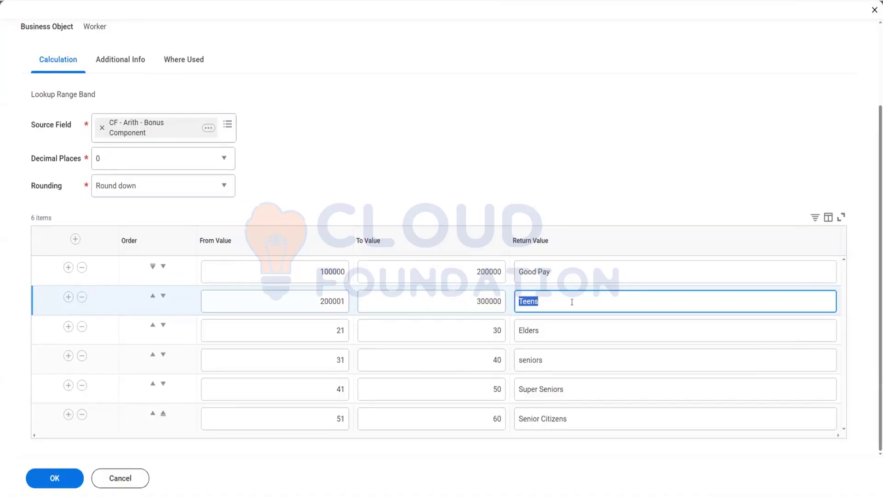
{"action": "type", "text": "Very Good pay"}
Step: Set the third band row's To Value to 400000 and its return value to Excellent Pay
{"action": "left_click", "coordinate": [487, 329]}
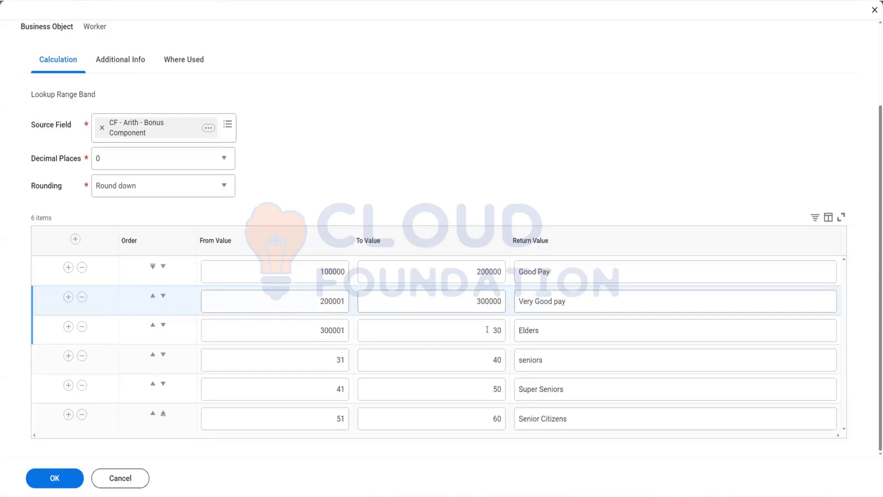
{"action": "double_click", "coordinate": [487, 329]}
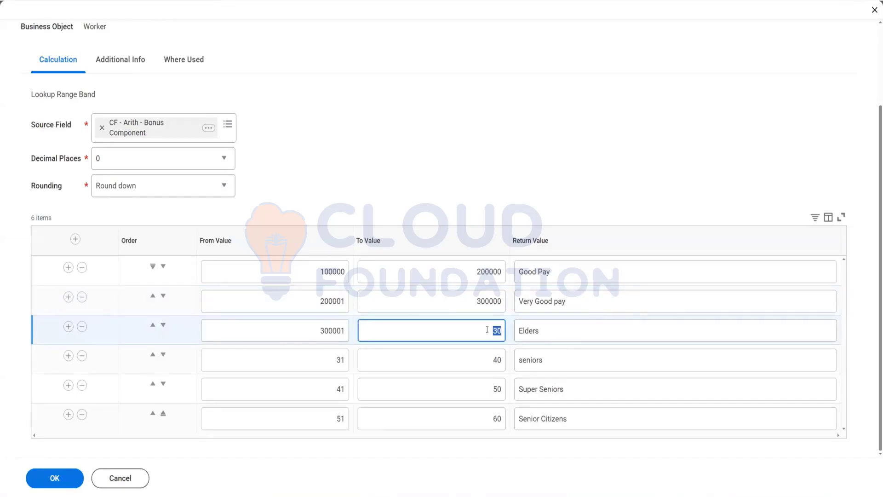
{"action": "type", "text": "400000"}
{"action": "double_click", "coordinate": [551, 335]}
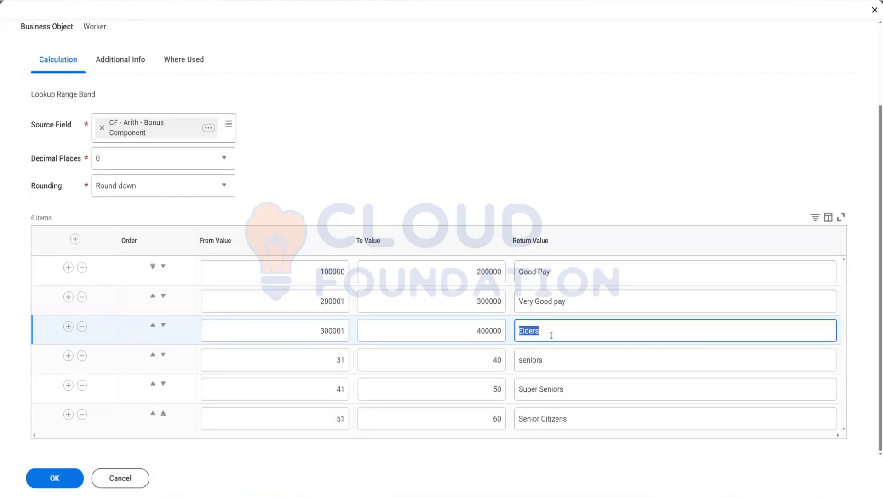
{"action": "type", "text": "Excellent Pay"}
Step: Set the fourth band row's To Value to 1000000 and its return value to Super Pay
{"action": "double_click", "coordinate": [487, 363]}
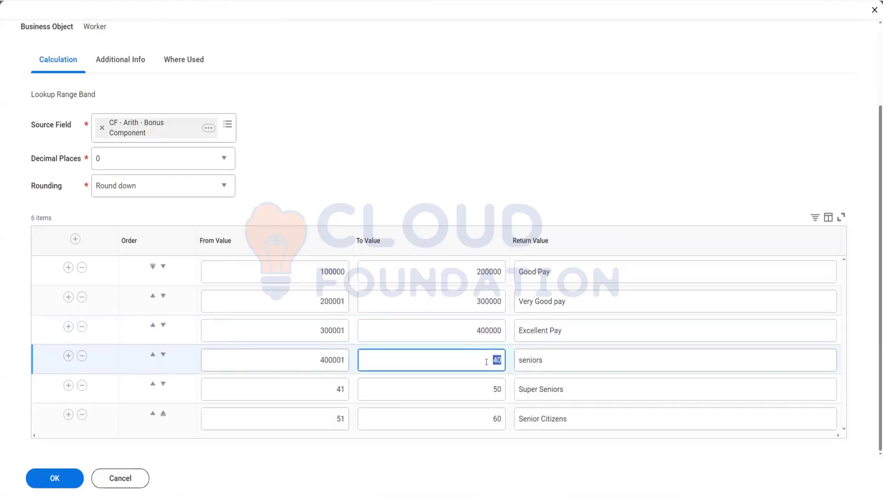
{"action": "type", "text": "1000000"}
{"action": "double_click", "coordinate": [563, 353]}
{"action": "type", "text": "Super"}
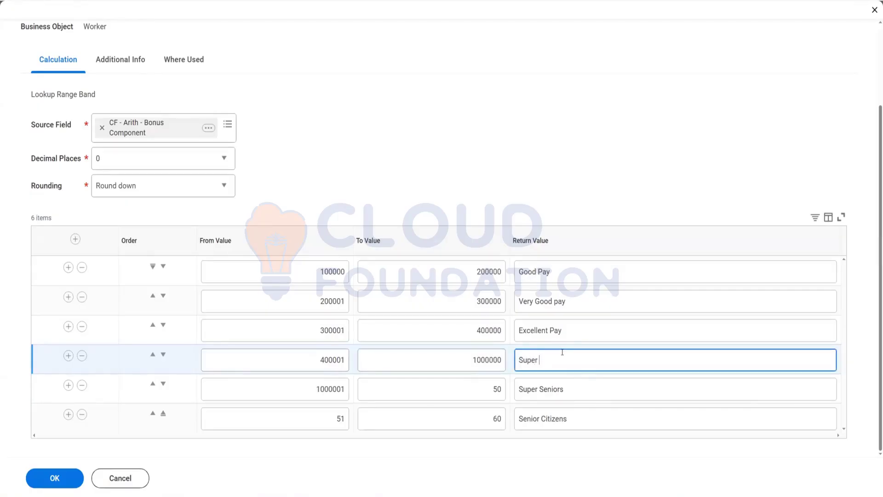
{"action": "type", "text": " Pay"}
Step: Remove the last two band rows and save the calculated field
{"action": "left_click", "coordinate": [82, 386]}
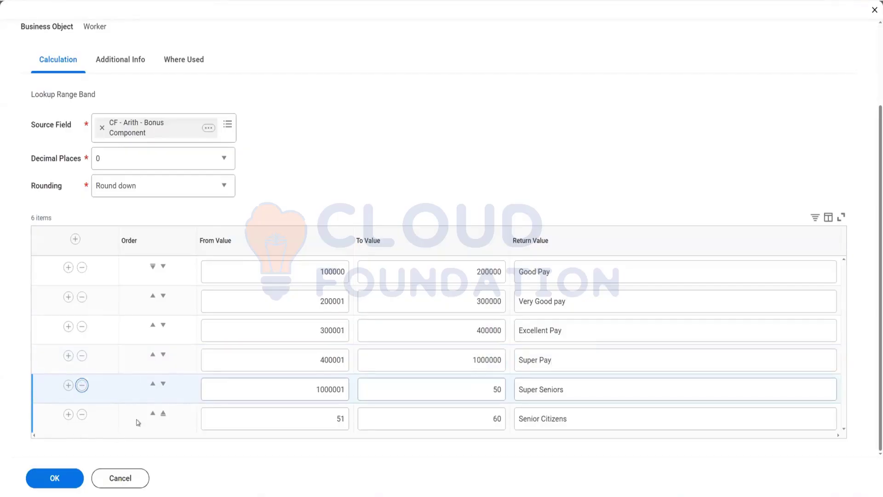
{"action": "left_click", "coordinate": [83, 417]}
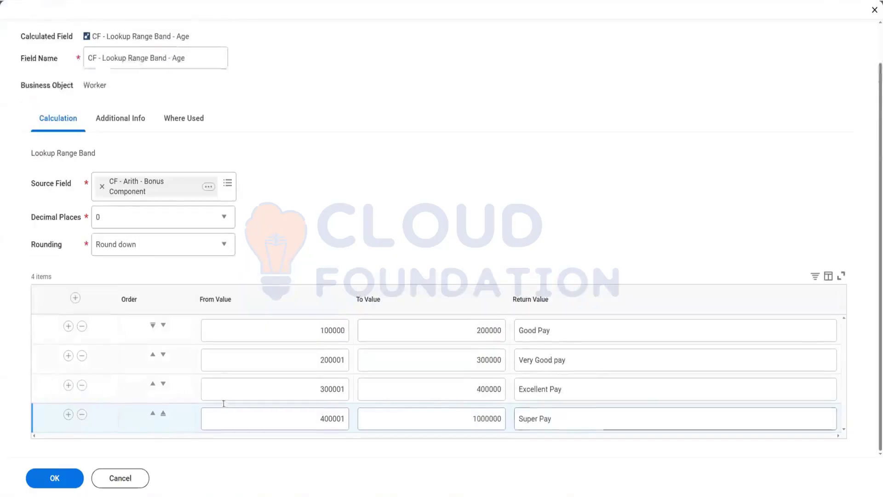
{"action": "left_click", "coordinate": [52, 479]}
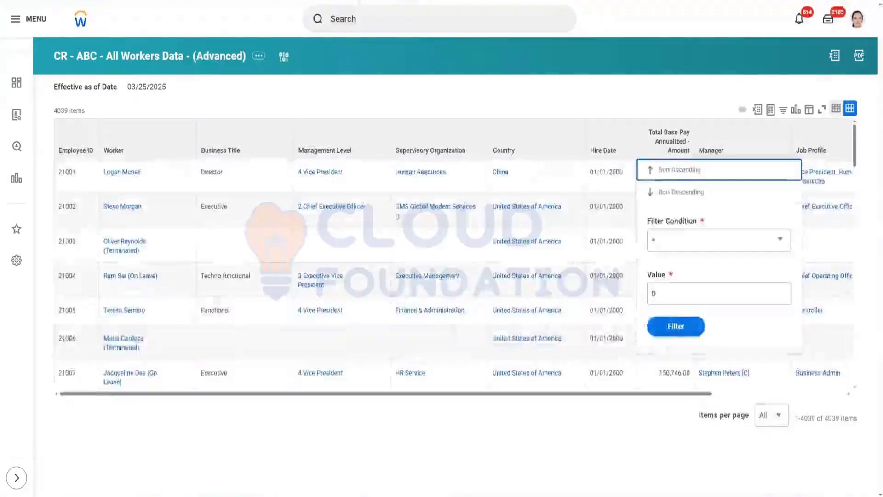
Step: Review the bonus component and lookup range band columns across the worker rows of the report
{"action": "left_click", "coordinate": [655, 85]}
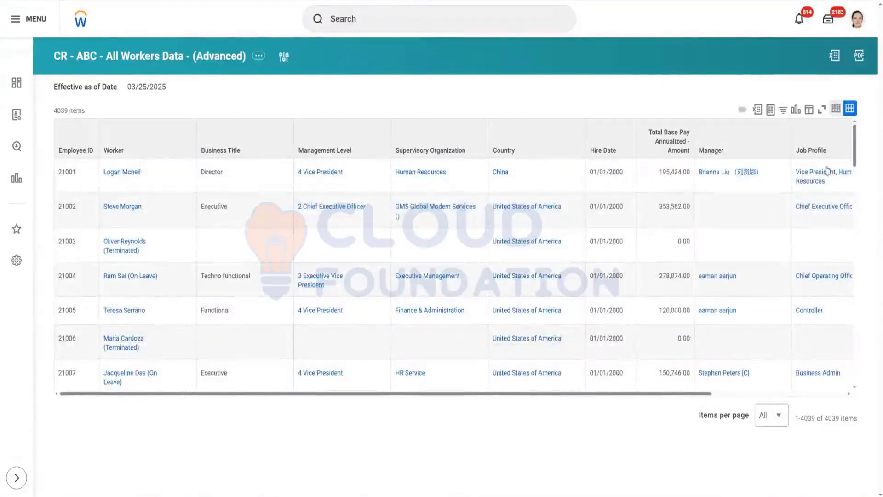
{"action": "left_click", "coordinate": [284, 57]}
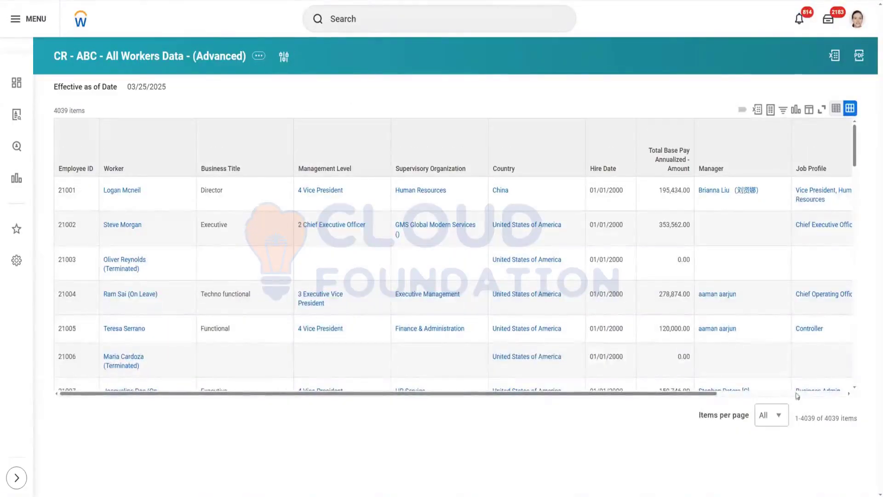
{"action": "left_click", "coordinate": [813, 395]}
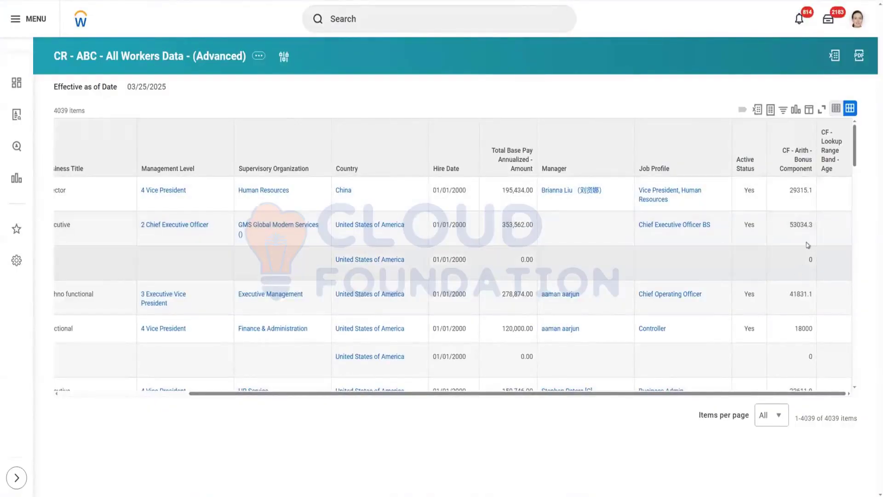
{"action": "scroll", "coordinate": [803, 252], "scroll_direction": "down", "scroll_amount": 3}
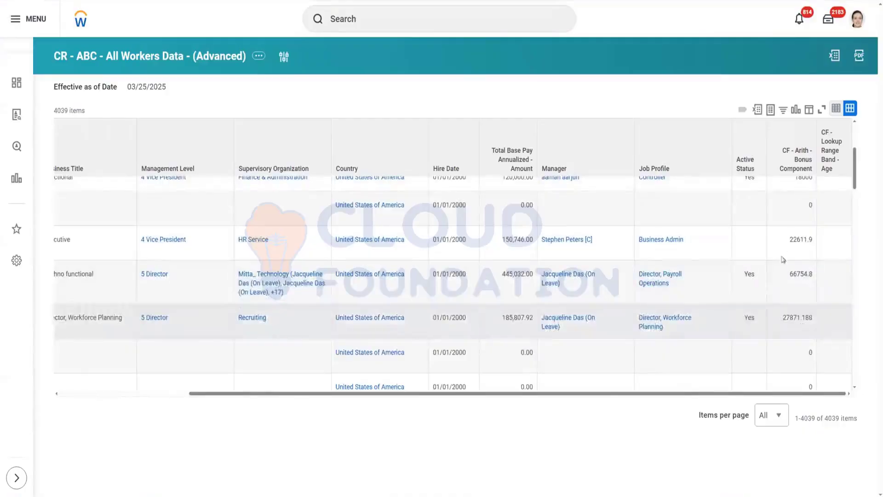
{"action": "scroll", "coordinate": [797, 340], "scroll_direction": "down", "scroll_amount": 3}
{"action": "scroll", "coordinate": [797, 341], "scroll_direction": "down", "scroll_amount": 3}
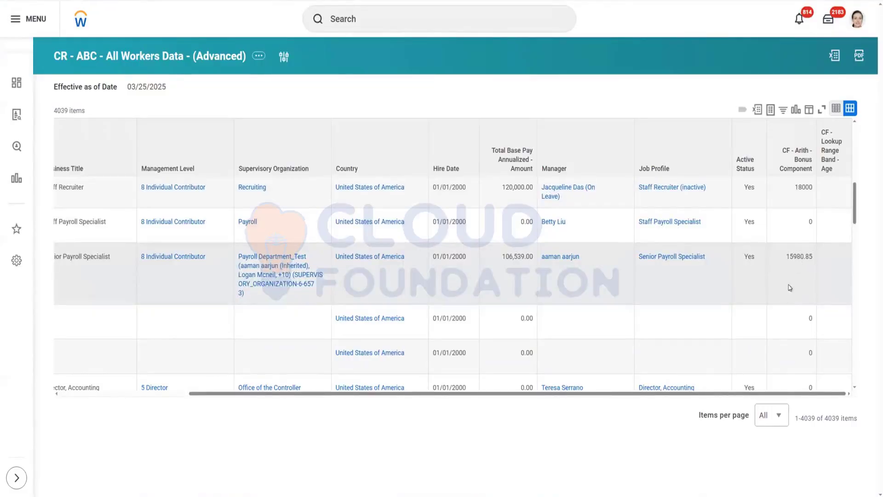
{"action": "left_click", "coordinate": [853, 235]}
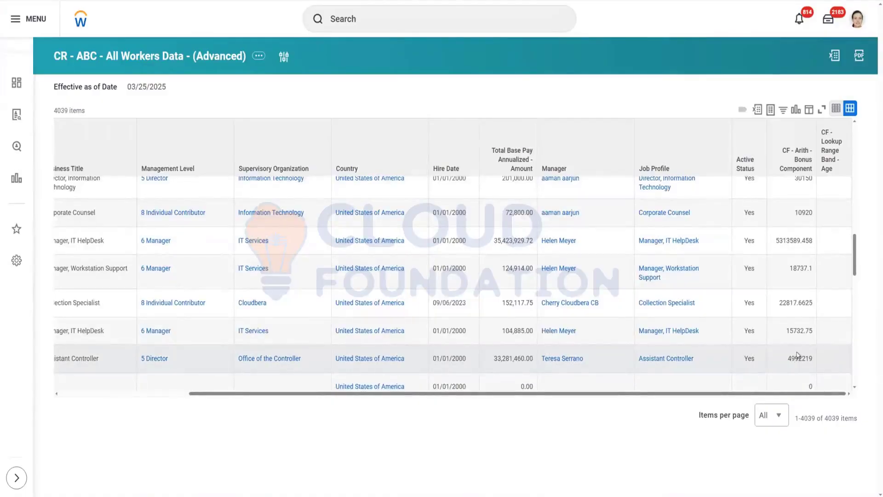
{"action": "scroll", "coordinate": [796, 361], "scroll_direction": "down", "scroll_amount": 3}
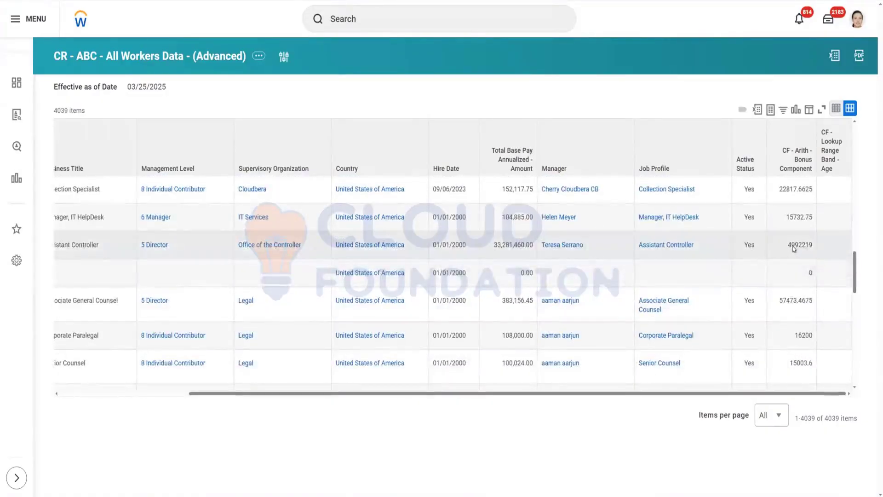
Step: Set the first band row's From Value to 0 and save the lookup range band calculated field
{"action": "left_click_drag", "start_coordinate": [788, 249], "coordinate": [798, 247]}
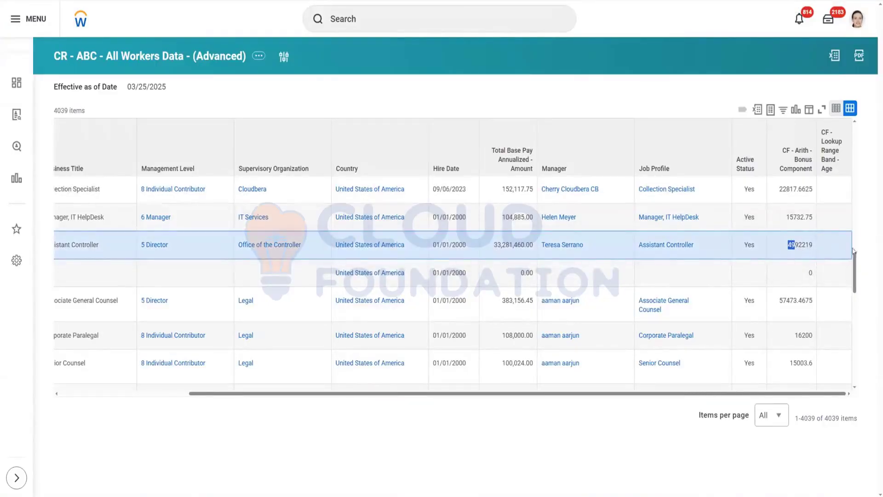
{"action": "scroll", "coordinate": [788, 304], "scroll_direction": "down", "scroll_amount": 5}
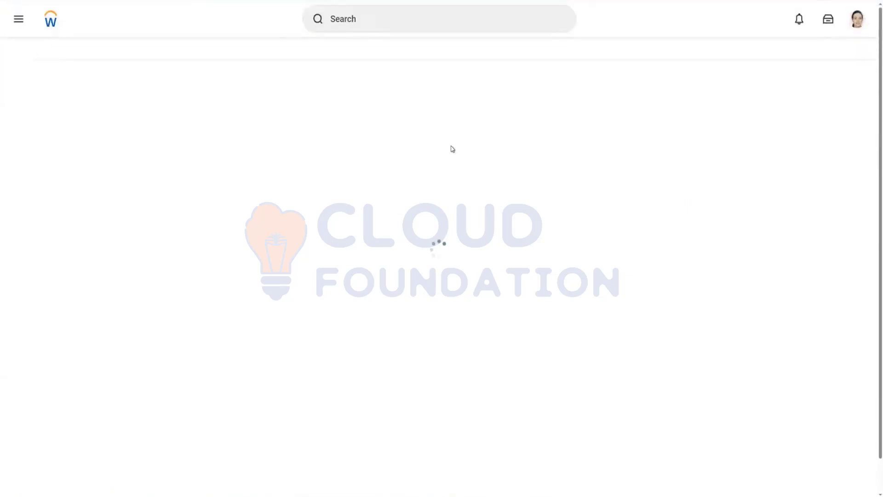
{"action": "left_click", "coordinate": [292, 396]}
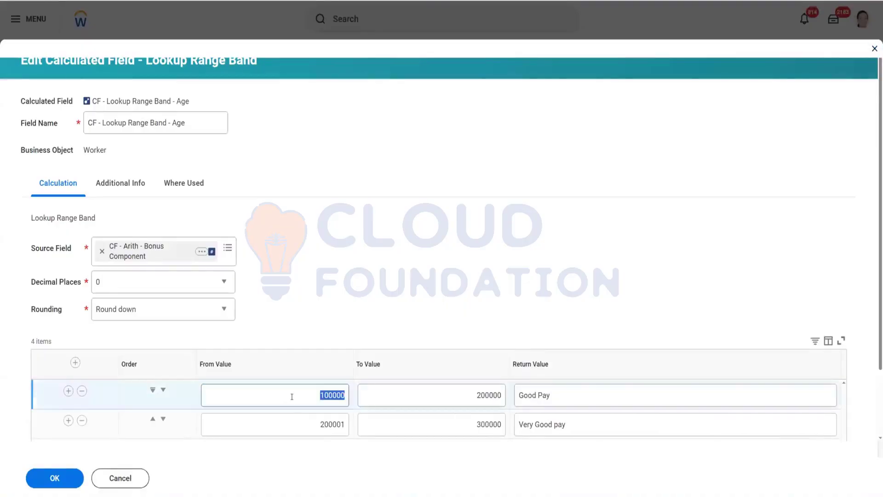
{"action": "type", "text": "0"}
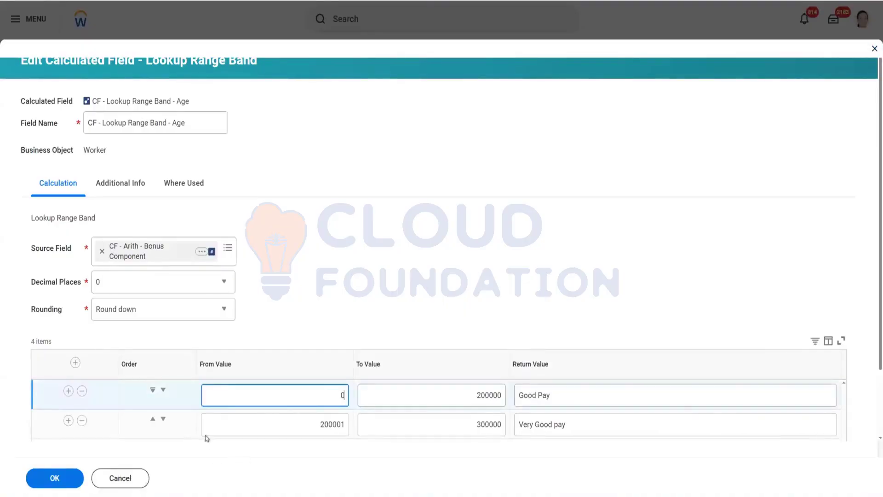
{"action": "left_click", "coordinate": [50, 481]}
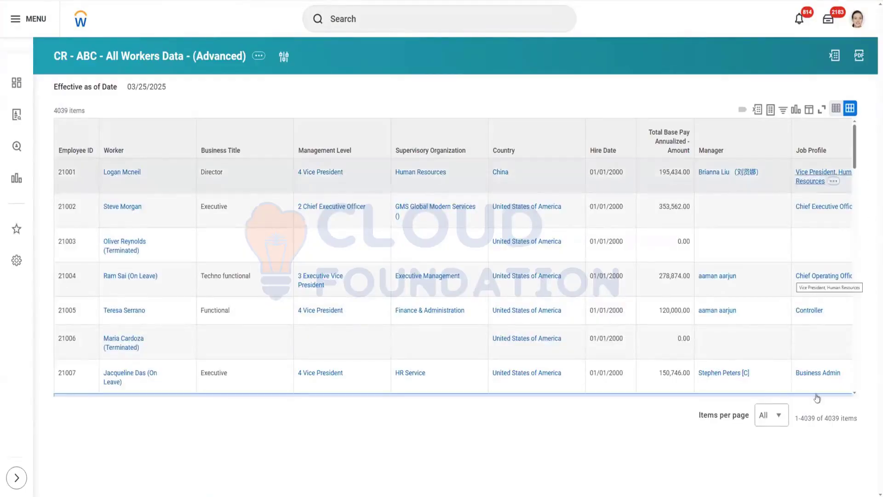
Step: Scroll through the report rows to check which pay band each worker's bonus component falls into
{"action": "scroll", "coordinate": [824, 389], "scroll_direction": "down", "scroll_amount": 1}
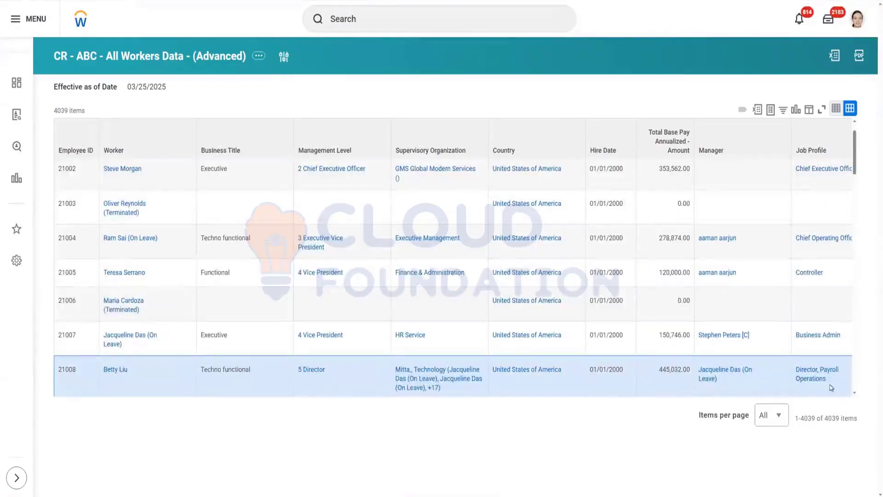
{"action": "scroll", "coordinate": [831, 387], "scroll_direction": "down", "scroll_amount": 3}
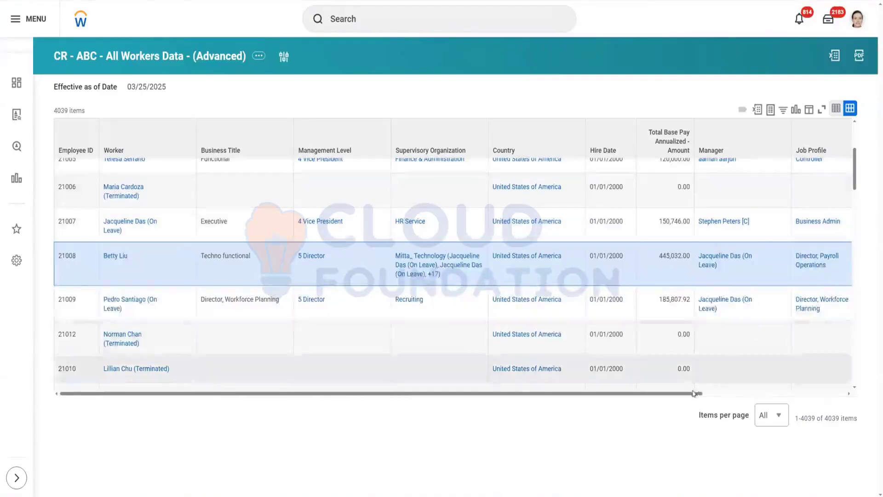
{"action": "left_click_drag", "start_coordinate": [694, 394], "coordinate": [845, 397]}
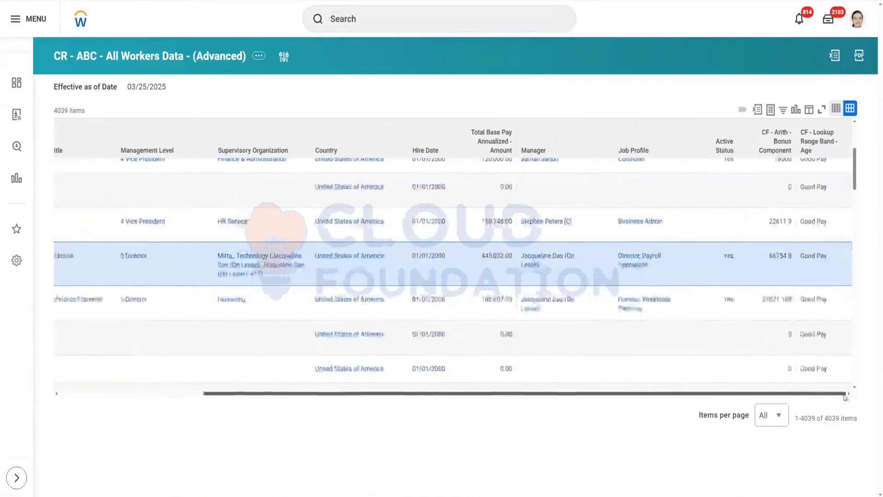
{"action": "scroll", "coordinate": [808, 375], "scroll_direction": "up", "scroll_amount": 4}
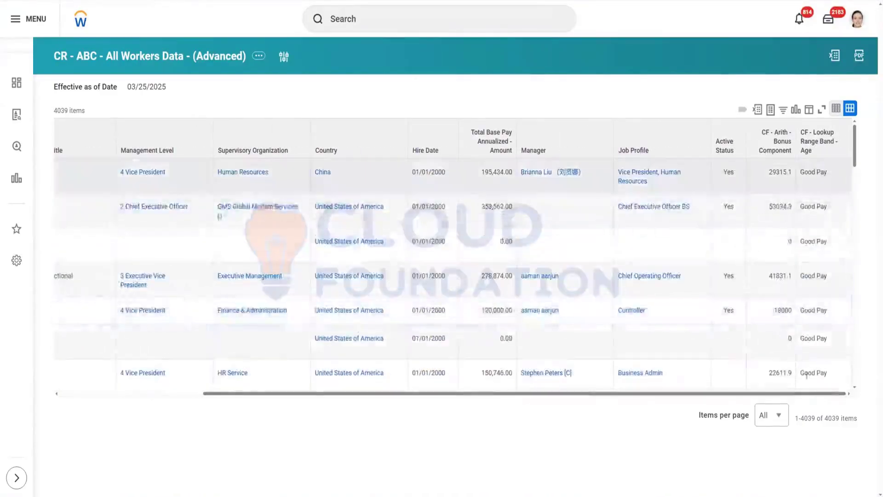
{"action": "scroll", "coordinate": [819, 294], "scroll_direction": "down", "scroll_amount": 5}
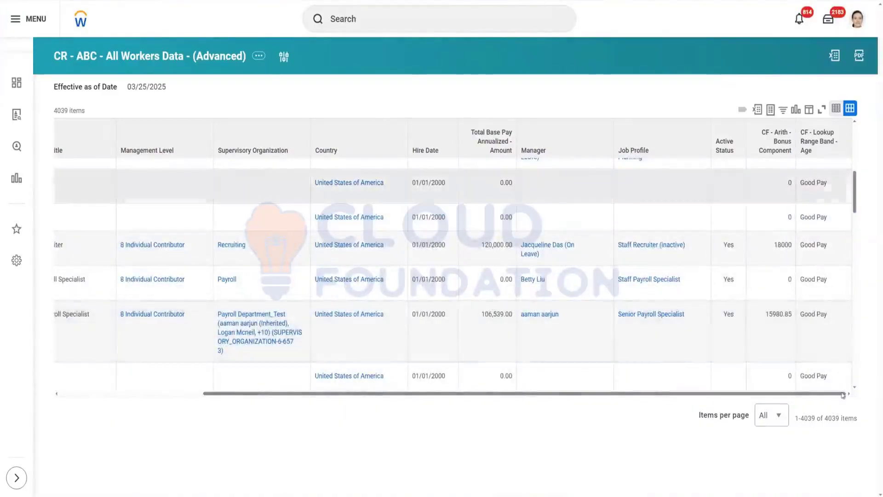
{"action": "scroll", "coordinate": [822, 302], "scroll_direction": "down", "scroll_amount": 10}
{"action": "scroll", "coordinate": [822, 302], "scroll_direction": "down", "scroll_amount": 10}
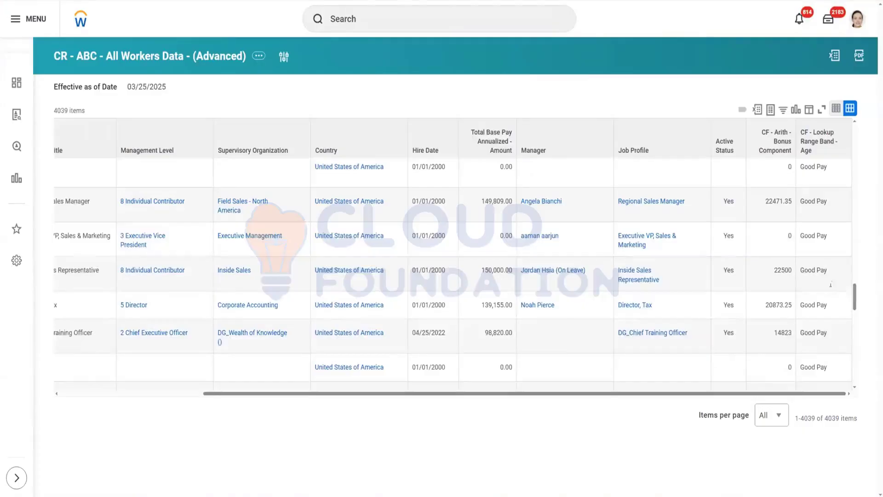
{"action": "left_click_drag", "start_coordinate": [854, 306], "coordinate": [858, 375]}
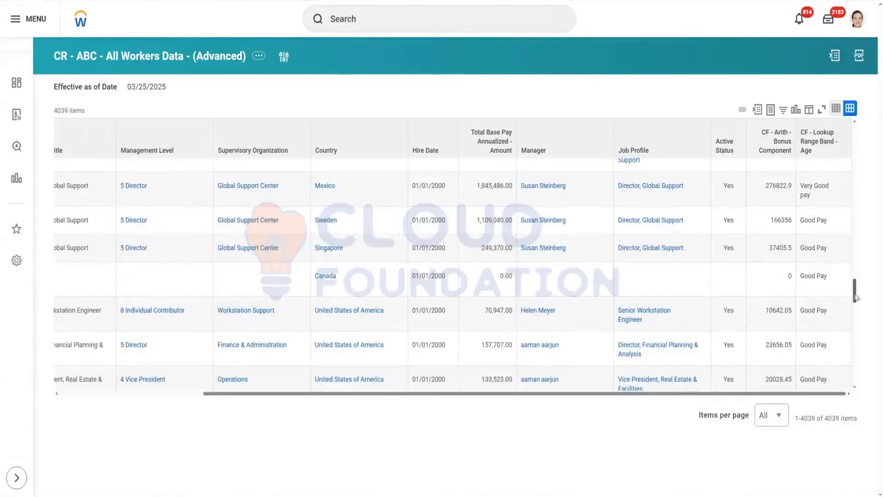
{"action": "mouse_move", "coordinate": [855, 285]}
{"action": "left_mouse_down"}
{"action": "mouse_move", "coordinate": [854, 260]}
{"action": "mouse_move", "coordinate": [855, 276]}
{"action": "left_mouse_up"}
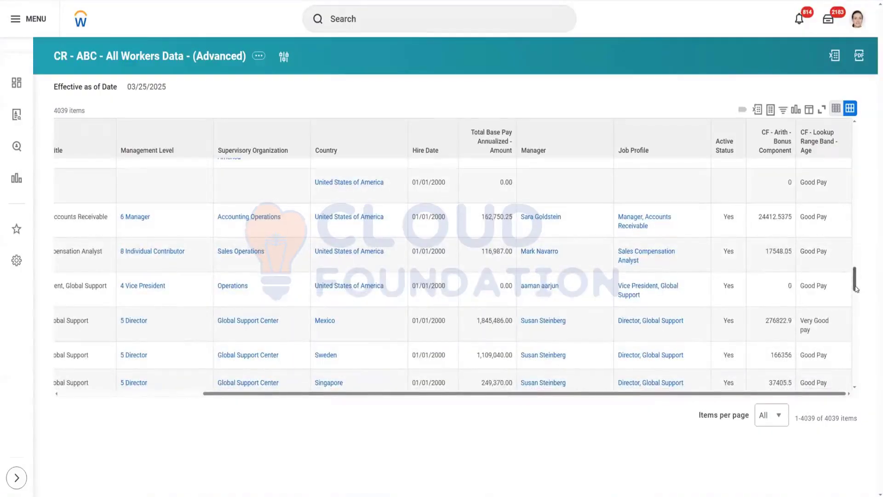
{"action": "left_click_drag", "start_coordinate": [856, 287], "coordinate": [865, 170]}
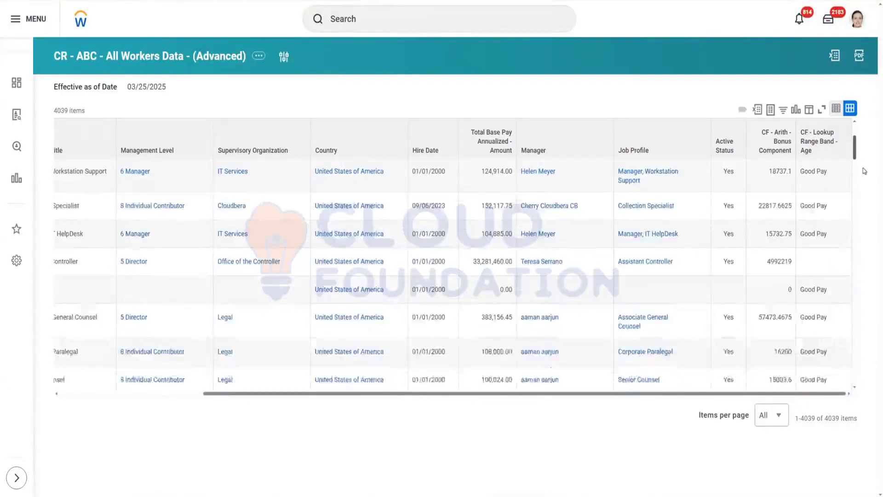
{"action": "scroll", "coordinate": [812, 198], "scroll_direction": "down", "scroll_amount": 3}
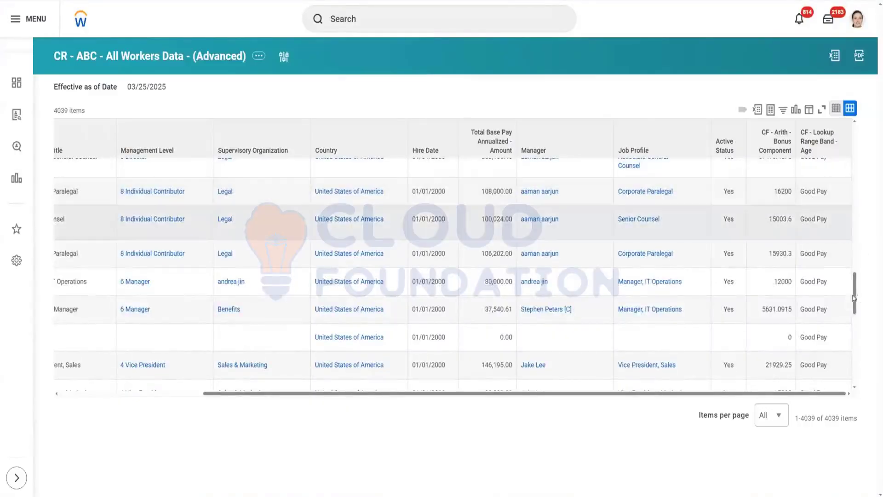
{"action": "scroll", "coordinate": [855, 299], "scroll_direction": "up", "scroll_amount": 1}
{"action": "scroll", "coordinate": [851, 280], "scroll_direction": "up", "scroll_amount": 1}
{"action": "left_click_drag", "start_coordinate": [851, 280], "coordinate": [850, 263]}
{"action": "left_click_drag", "start_coordinate": [755, 262], "coordinate": [823, 266]}
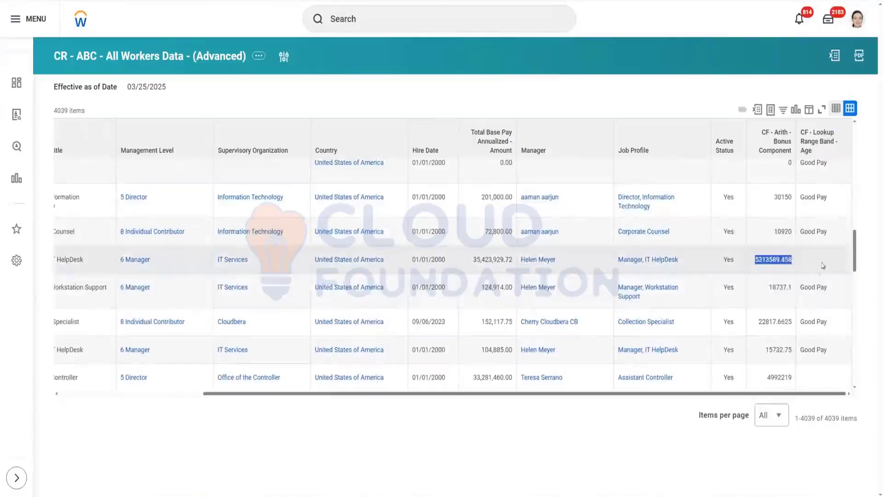
{"action": "left_click_drag", "start_coordinate": [763, 377], "coordinate": [836, 377]}
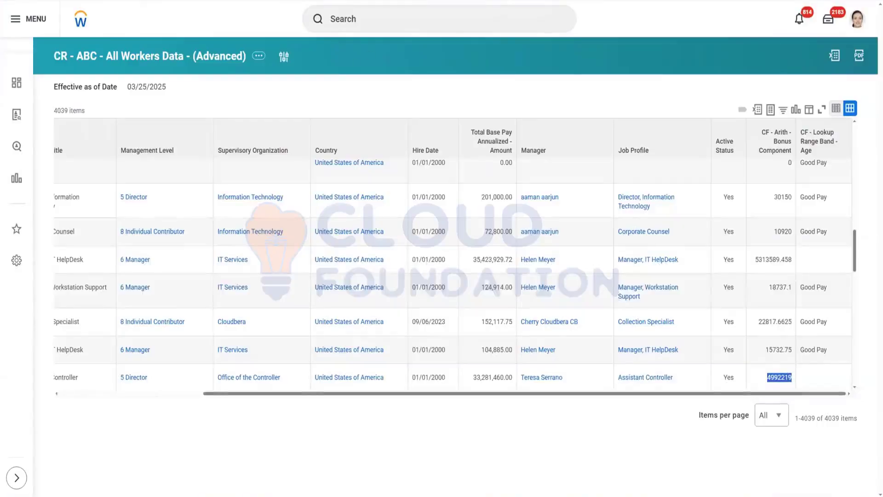
Step: Open the Create Calculated Field task from the search
{"action": "key", "text": "ctrl+Tab"}
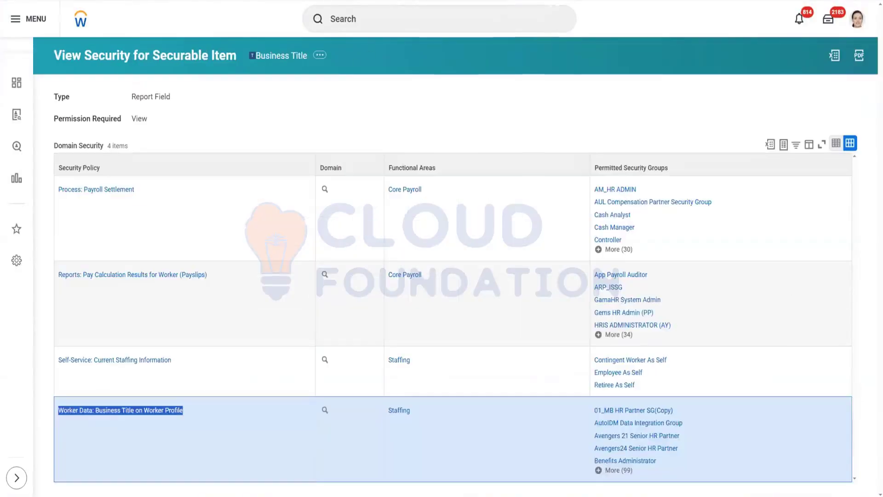
{"action": "key", "text": "ctrl+Tab"}
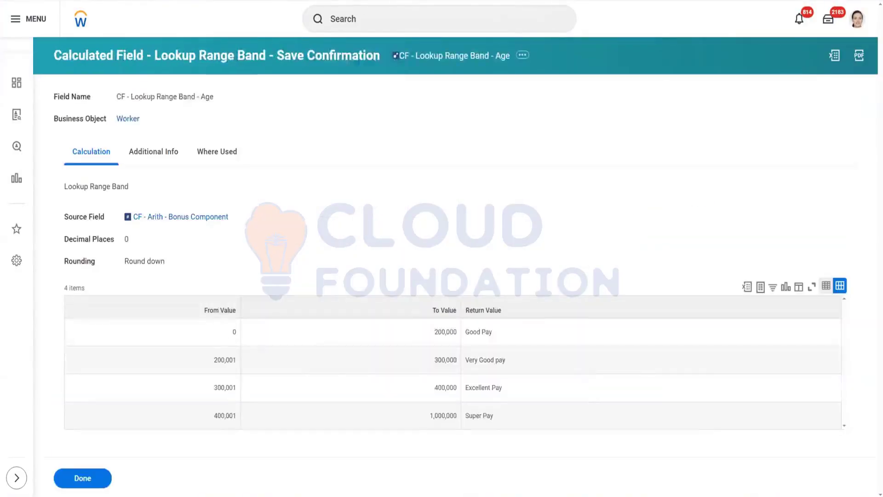
{"action": "key", "text": "ctrl+Tab"}
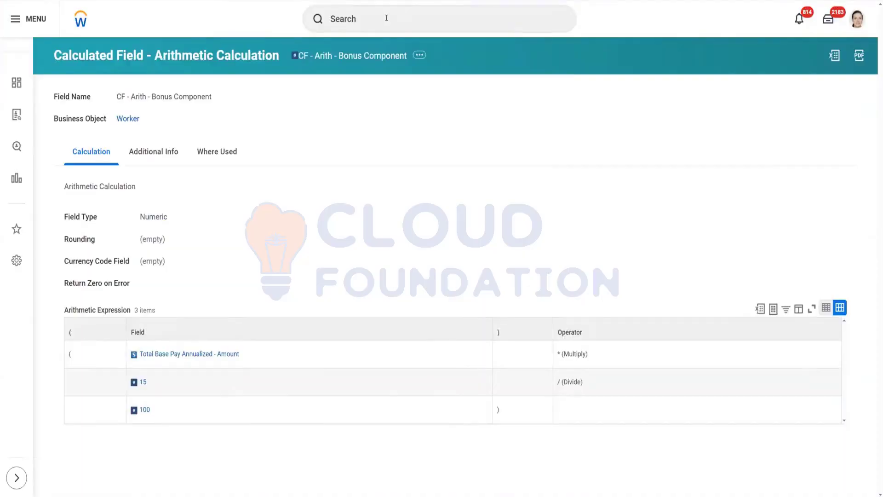
{"action": "left_click", "coordinate": [386, 18]}
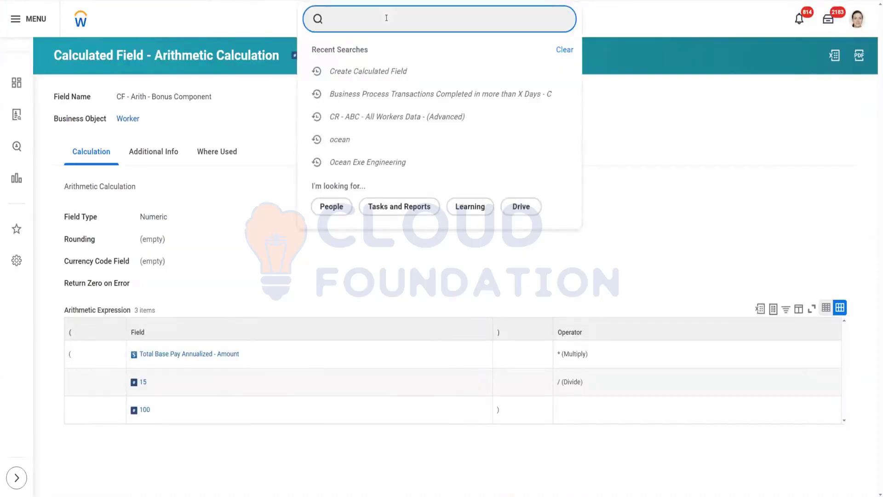
{"action": "type", "text": "crea"}
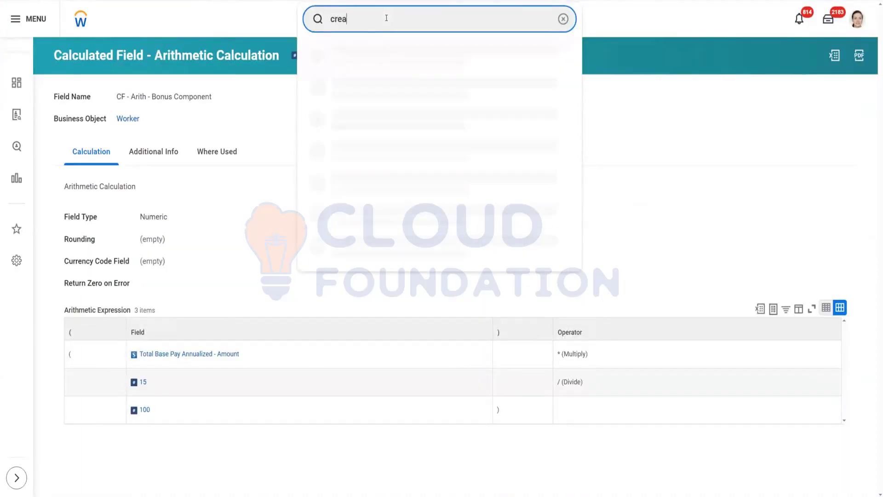
{"action": "type", "text": "te calc field"}
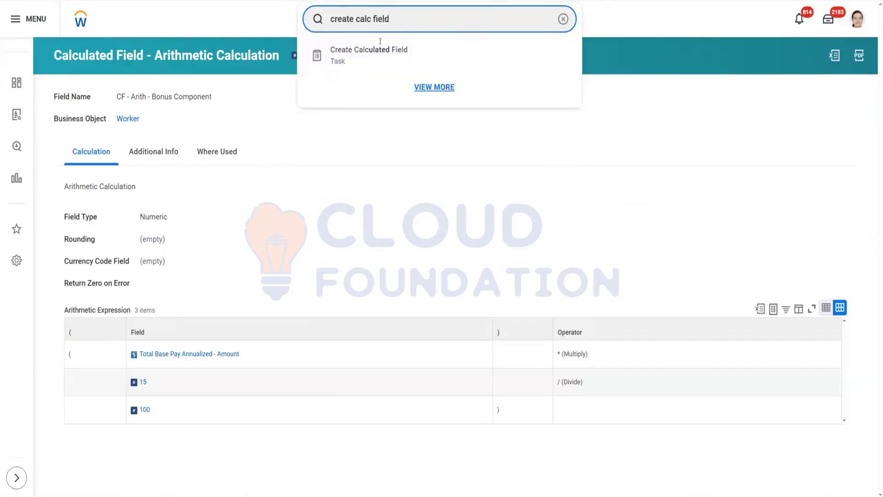
{"action": "left_click", "coordinate": [382, 61]}
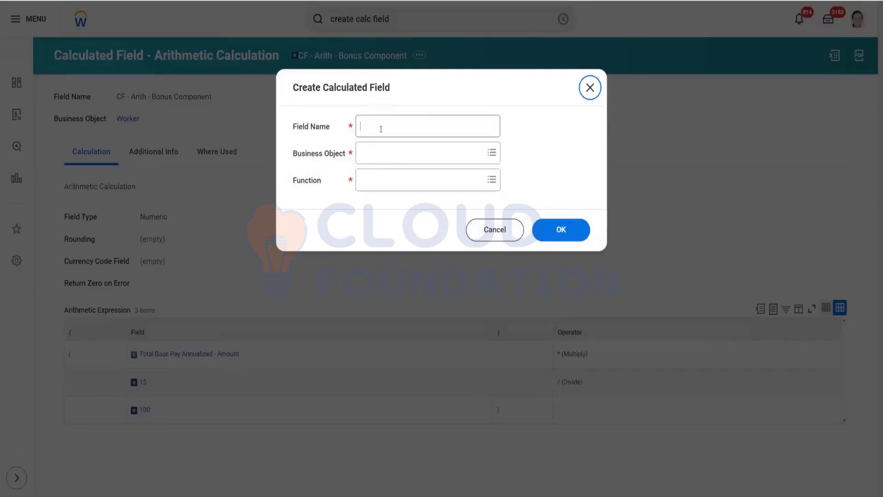
Step: Name the new calculated field CF - lookup - Date Roll Up - Hire Date and set its business object to Worker
{"action": "left_click", "coordinate": [381, 129]}
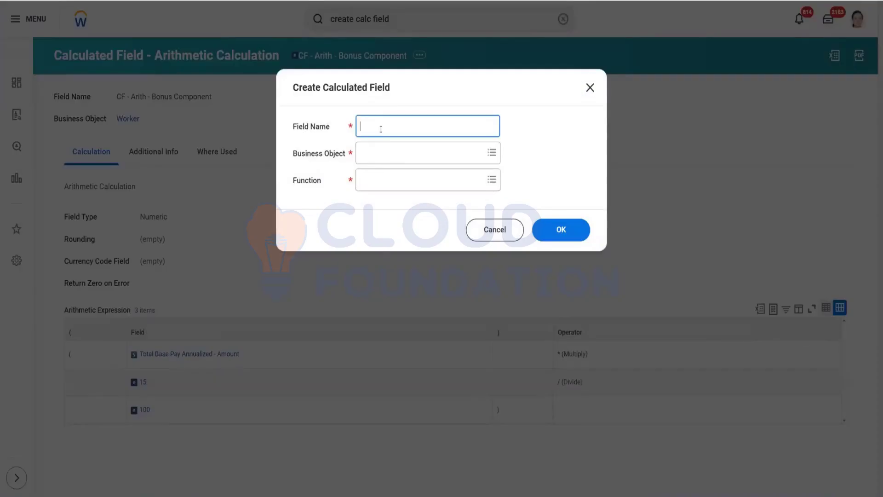
{"action": "type", "text": "CF - lookup - Date Ra"}
{"action": "type", "text": "ll Up - Hire Date"}
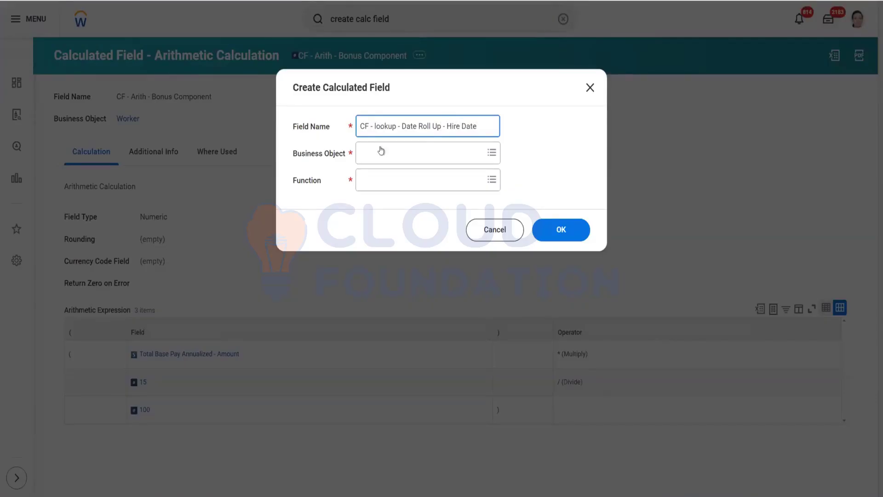
{"action": "left_click", "coordinate": [379, 158]}
{"action": "type", "text": "w"}
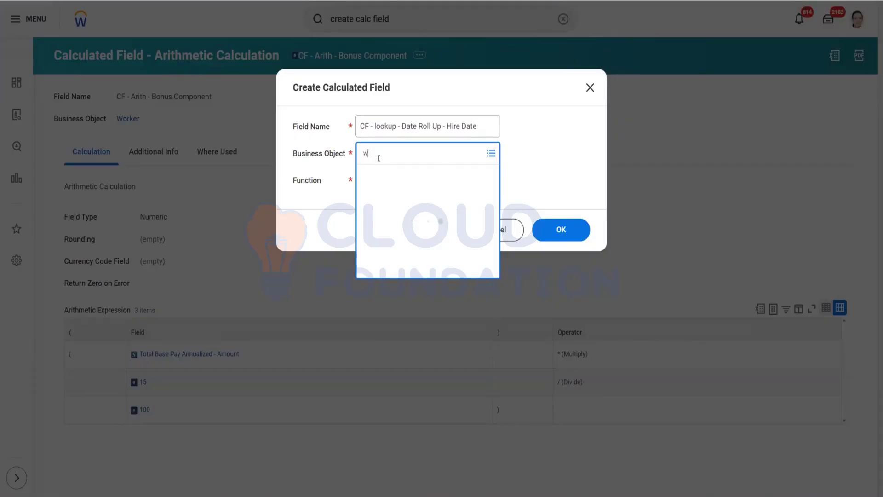
{"action": "type", "text": "orker"}
{"action": "key", "text": "Return"}
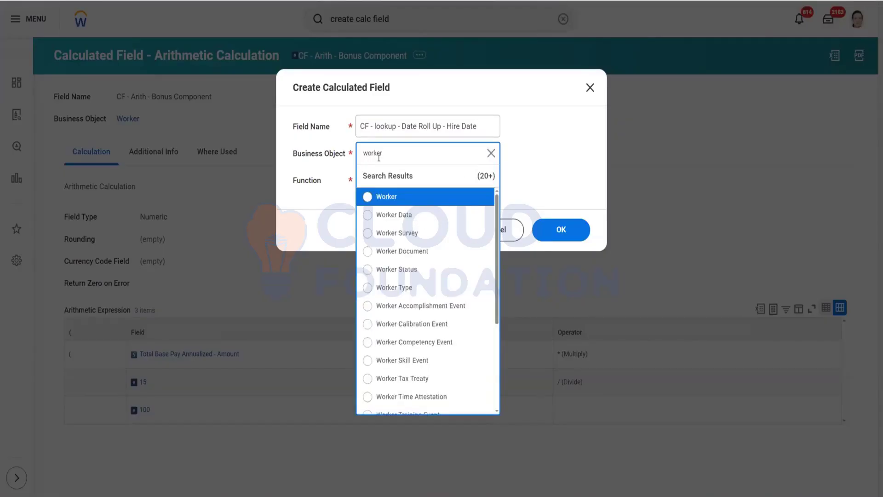
{"action": "left_click", "coordinate": [402, 201]}
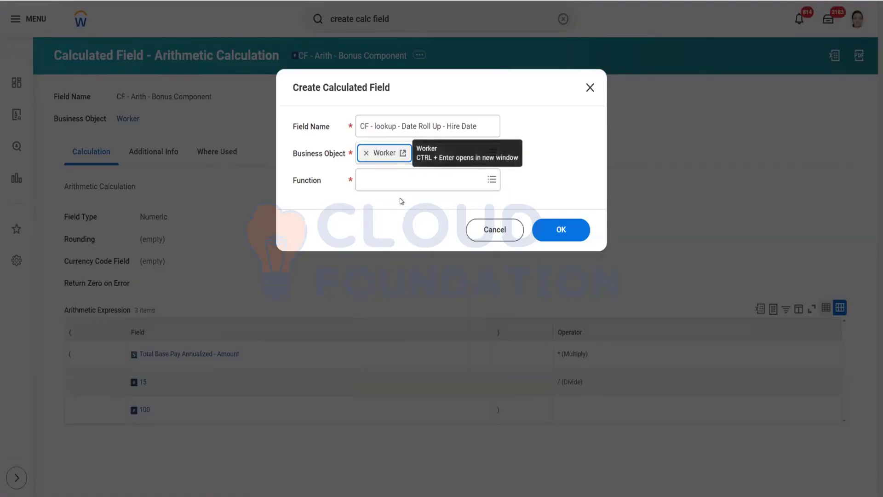
Step: Choose Lookup Date Rollup as the function and confirm the new calculated field
{"action": "left_click", "coordinate": [387, 183]}
{"action": "type", "text": "lookup"}
{"action": "key", "text": "Return"}
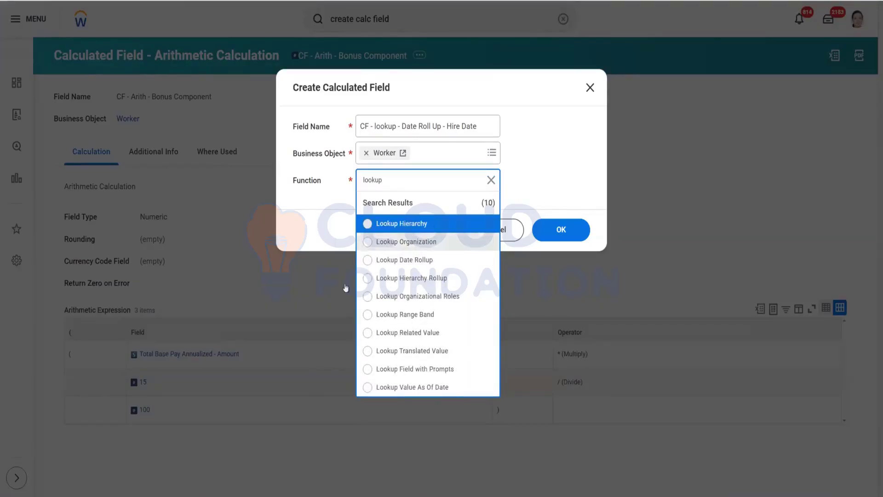
{"action": "left_click", "coordinate": [405, 261]}
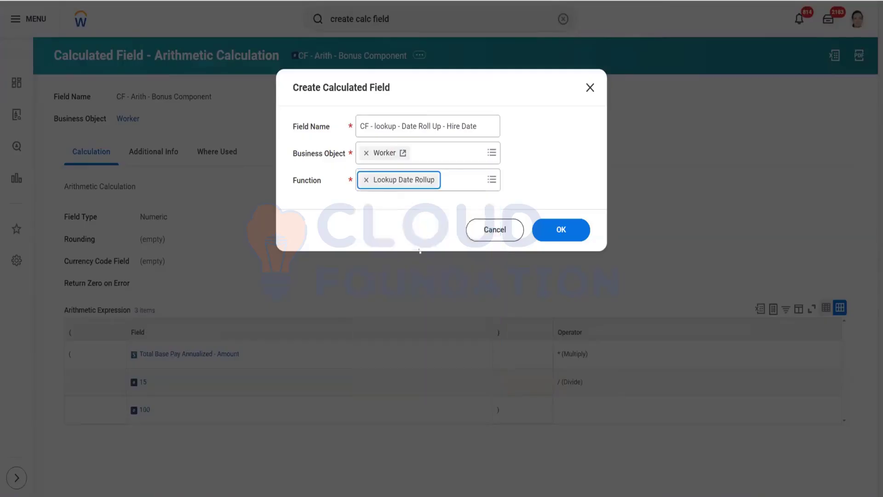
{"action": "left_click", "coordinate": [562, 231]}
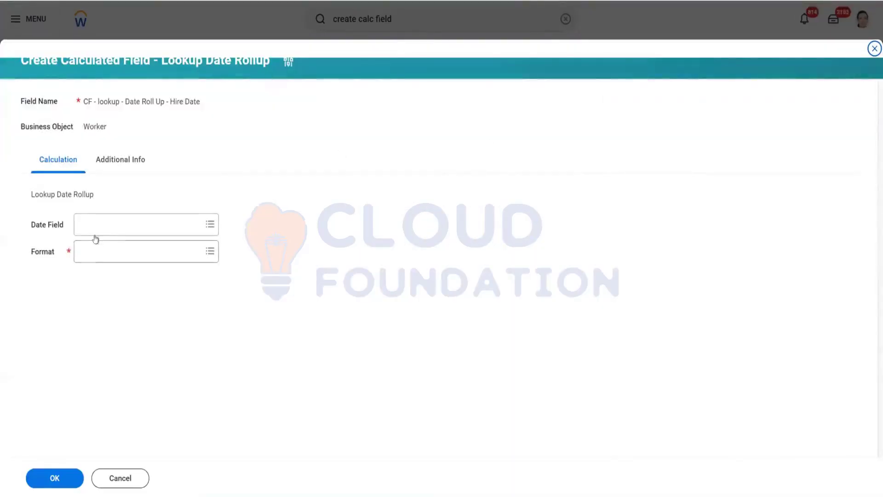
Step: Set the date field to Hire Date and the format to Month-Year, then save the Lookup Date Rollup field
{"action": "left_click", "coordinate": [101, 227]}
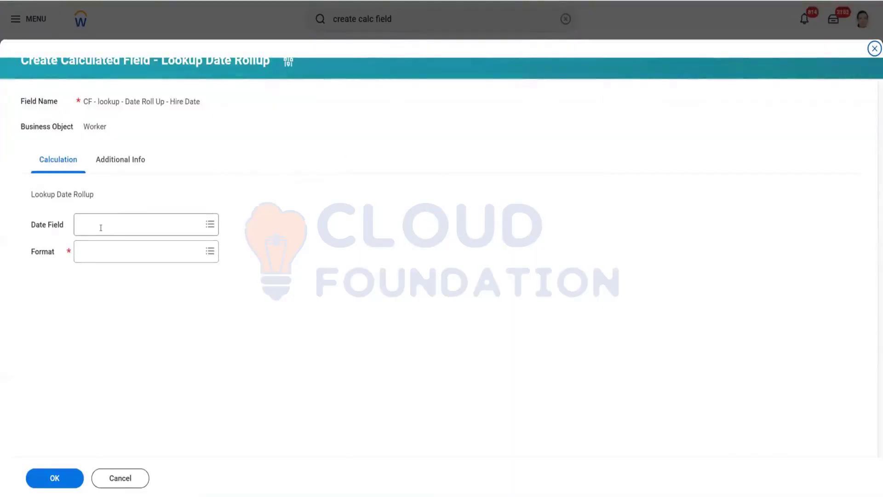
{"action": "type", "text": "Hire Date"}
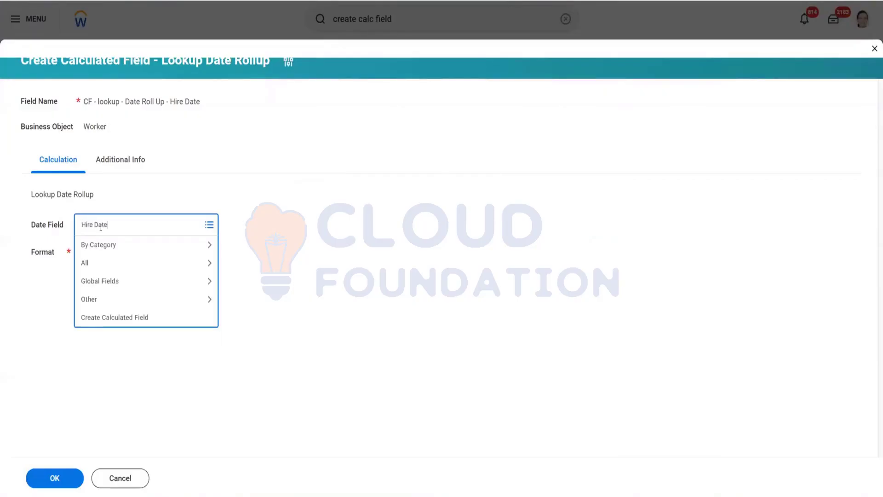
{"action": "key", "text": "Return"}
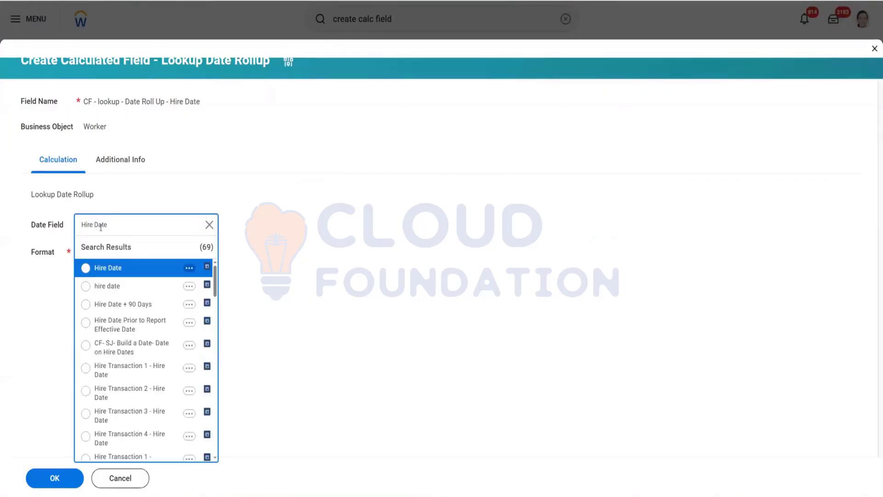
{"action": "left_click", "coordinate": [130, 268]}
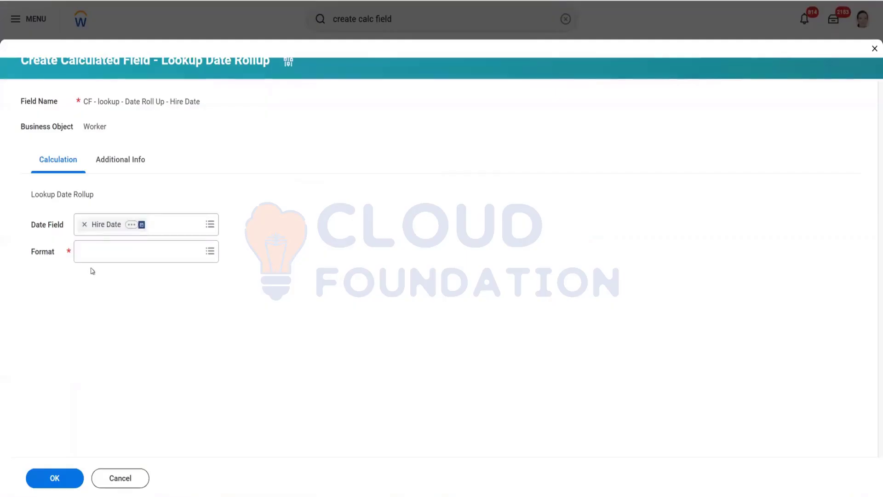
{"action": "left_click", "coordinate": [103, 249]}
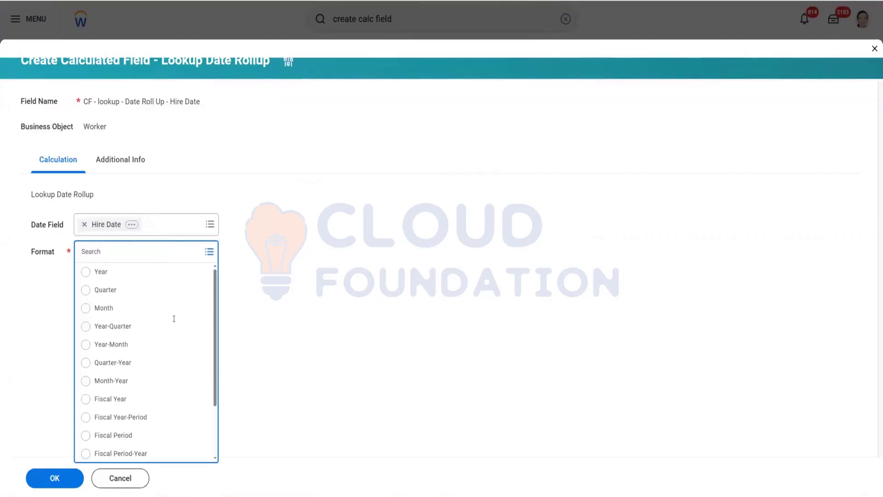
{"action": "scroll", "coordinate": [160, 361], "scroll_direction": "down", "scroll_amount": 2}
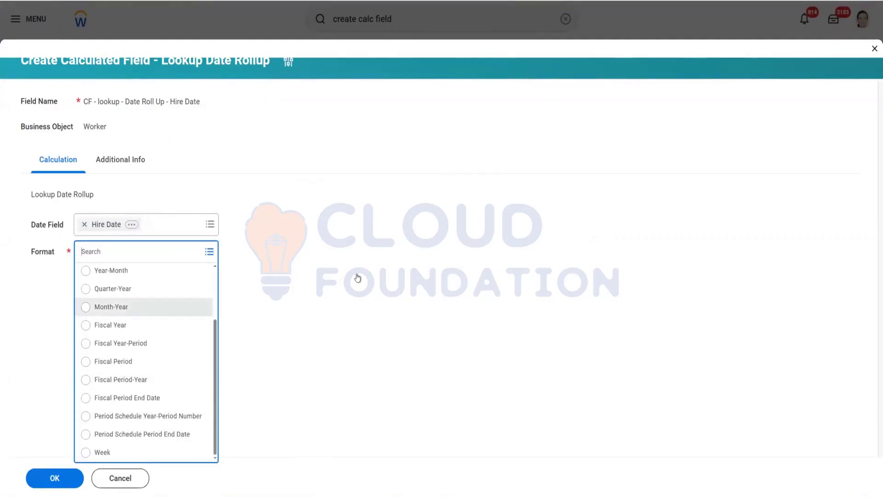
{"action": "key", "text": "Return"}
{"action": "left_click", "coordinate": [55, 478]}
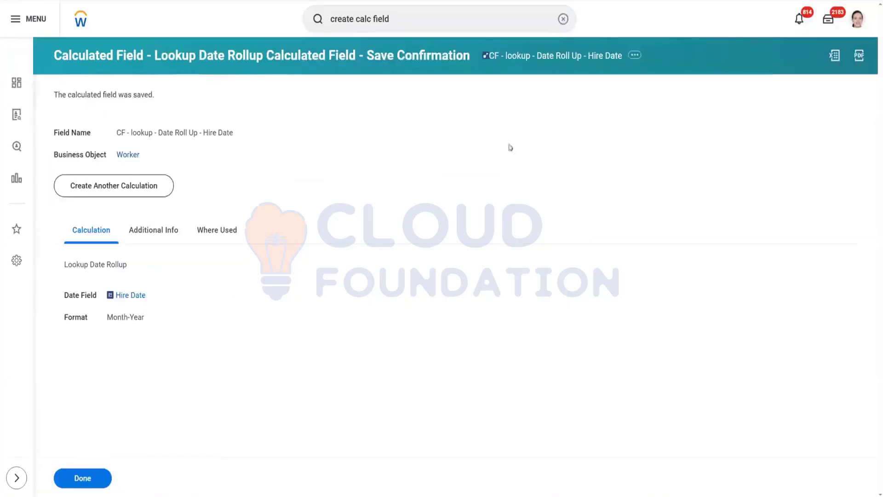
Step: Copy the new field's name and add it as a new column to the CR - ABC - All Workers Data - (Advanced) report definition
{"action": "right_click", "coordinate": [573, 63]}
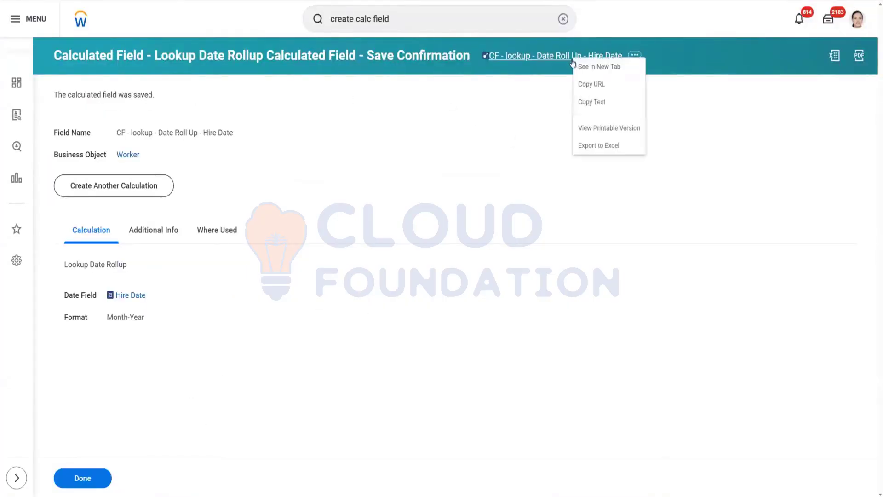
{"action": "left_click", "coordinate": [591, 102]}
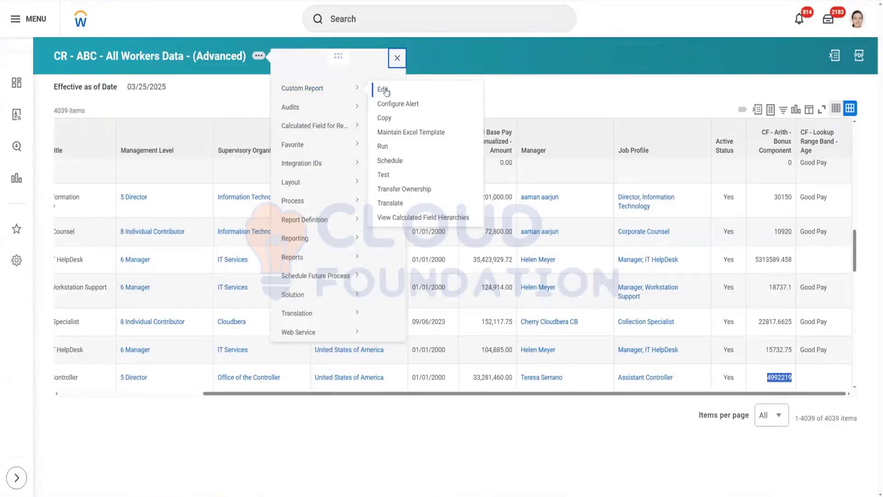
{"action": "left_click", "coordinate": [383, 90]}
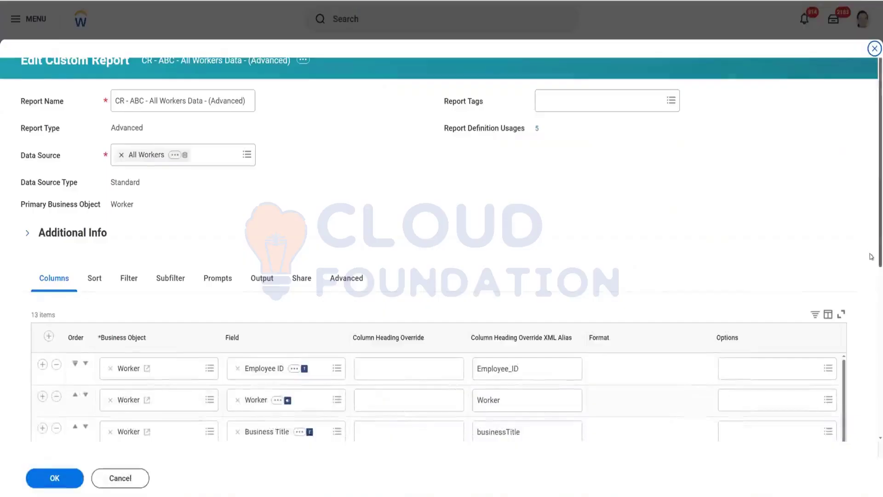
{"action": "scroll", "coordinate": [871, 238], "scroll_direction": "down", "scroll_amount": 10}
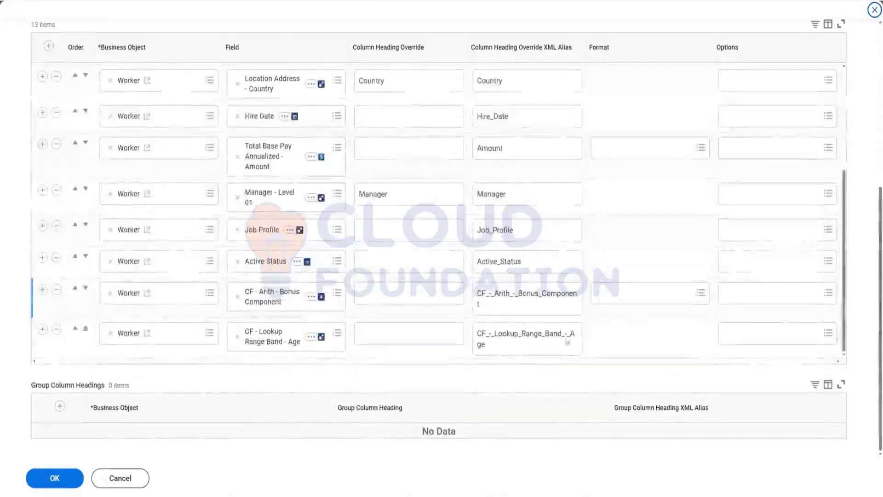
{"action": "left_click", "coordinate": [43, 331]}
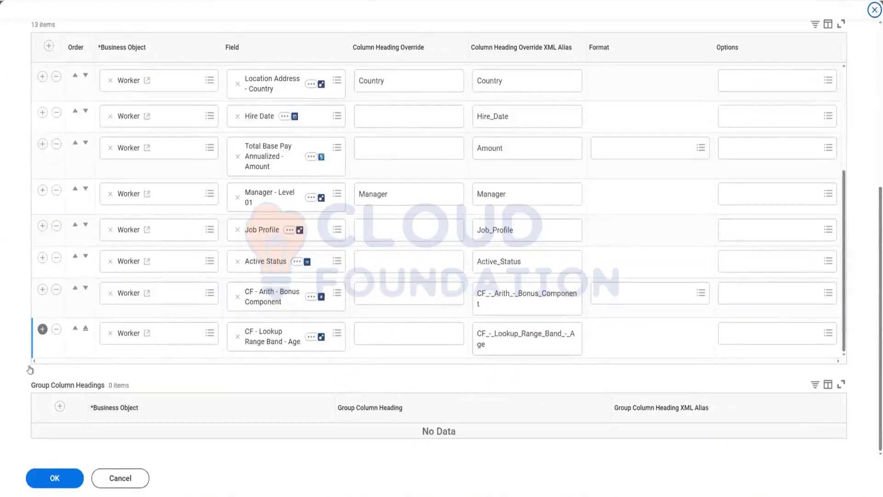
{"action": "left_click", "coordinate": [844, 346]}
{"action": "left_click", "coordinate": [251, 351]}
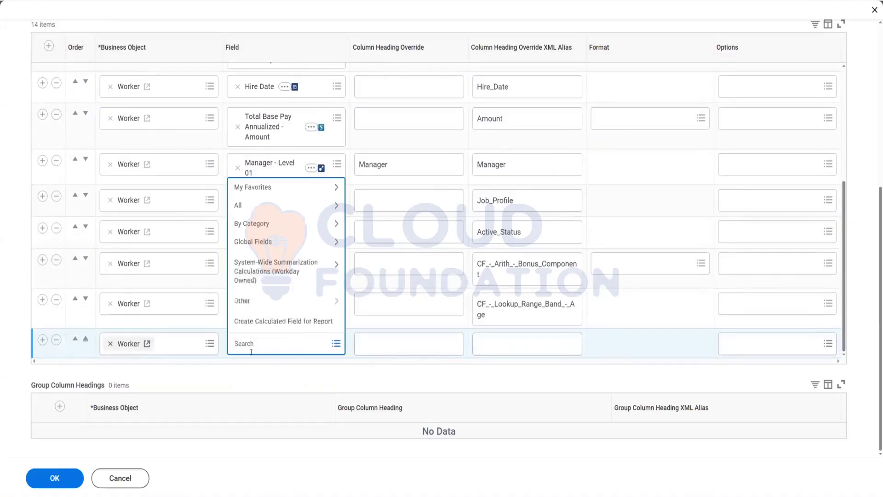
{"action": "type", "text": "lookup - Date Roll Up - Hire Date"}
{"action": "key", "text": "Return"}
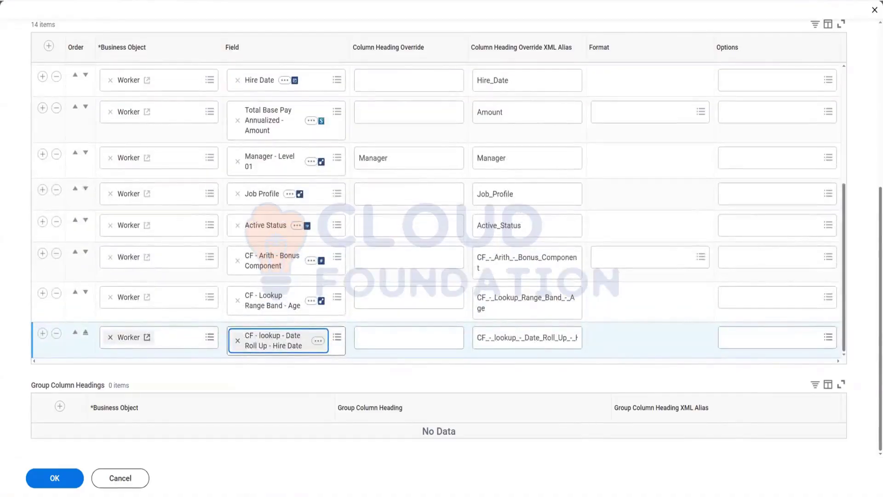
{"action": "left_click", "coordinate": [54, 480]}
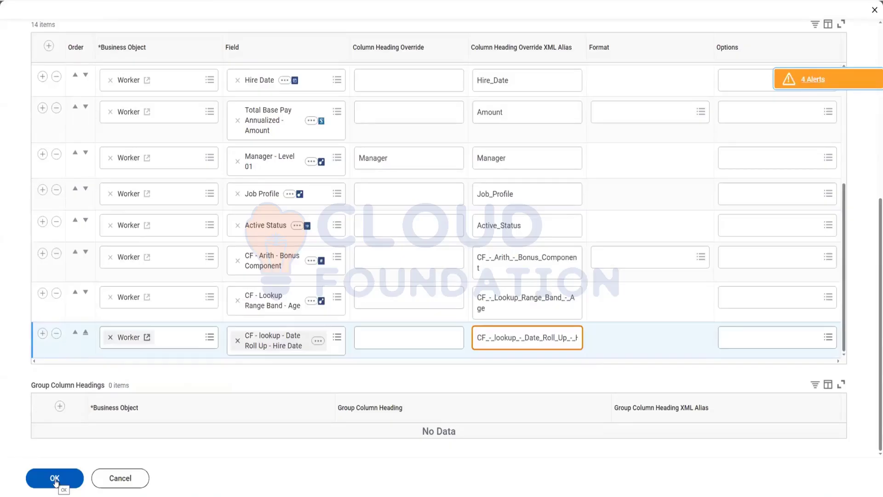
{"action": "left_click", "coordinate": [55, 481]}
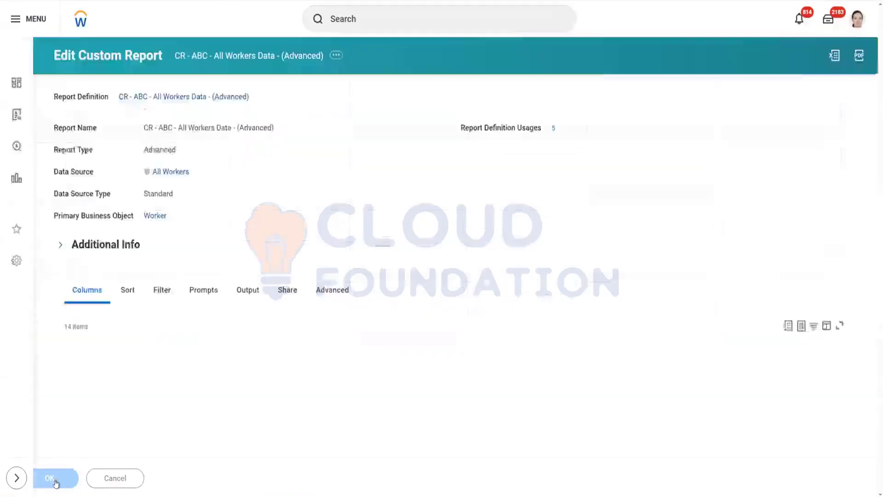
Step: Run the report effective as of 03/25/2025
{"action": "left_click", "coordinate": [91, 486]}
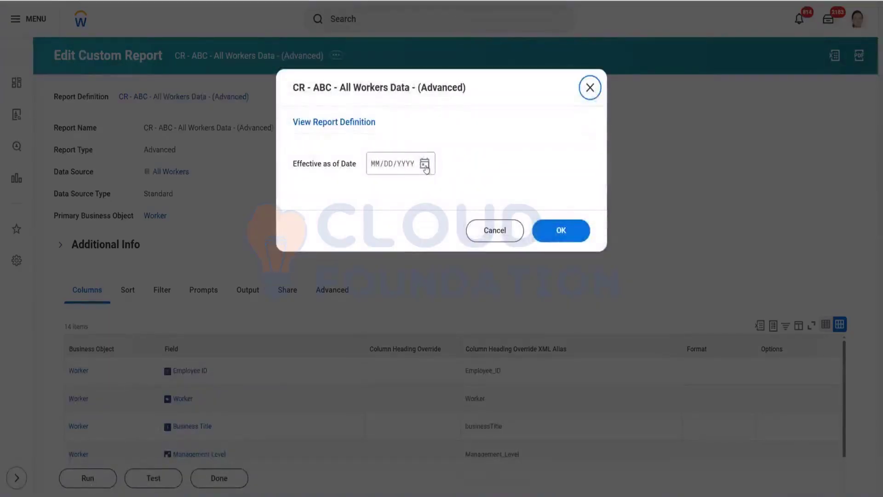
{"action": "left_click", "coordinate": [426, 168]}
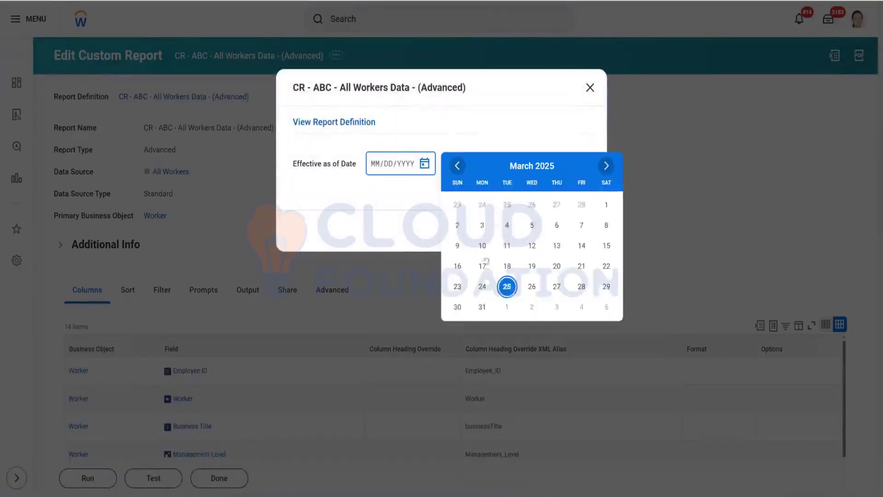
{"action": "left_click", "coordinate": [506, 286]}
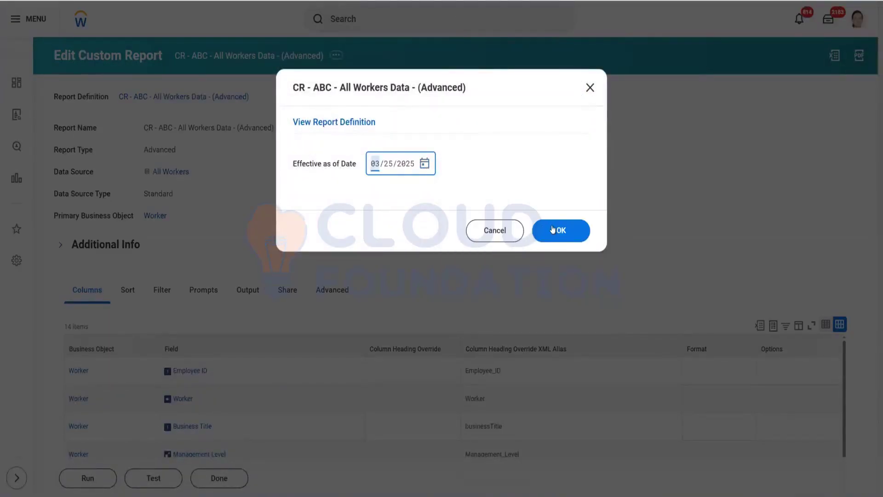
{"action": "left_click", "coordinate": [547, 230]}
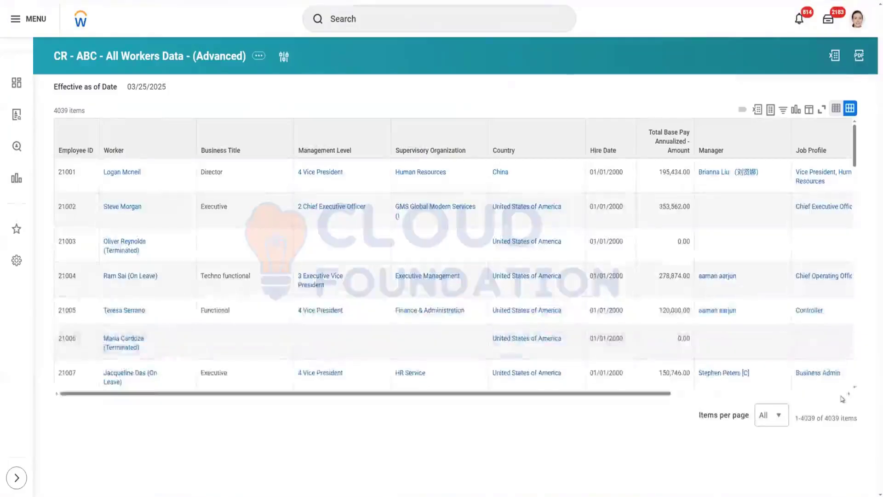
Step: Compare a worker's Hire Date value with the new date rollup column in the report results
{"action": "left_click", "coordinate": [843, 395]}
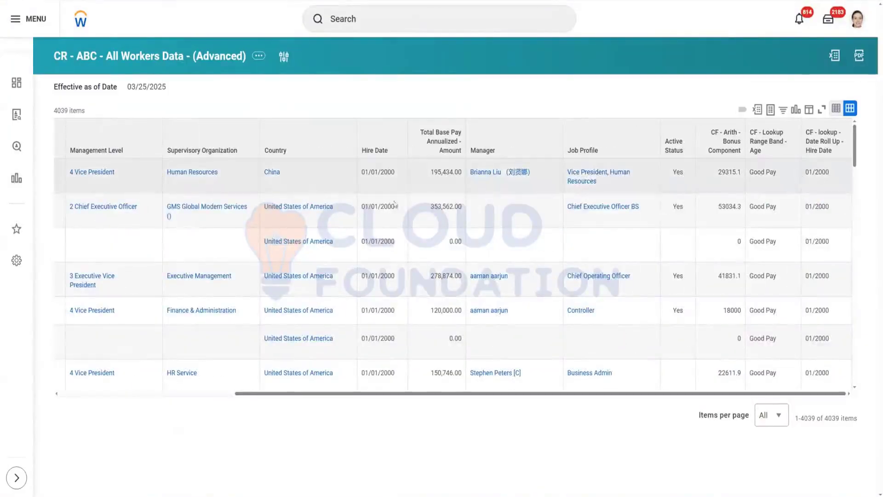
{"action": "left_click_drag", "start_coordinate": [362, 173], "coordinate": [378, 172]}
{"action": "left_click", "coordinate": [378, 183]}
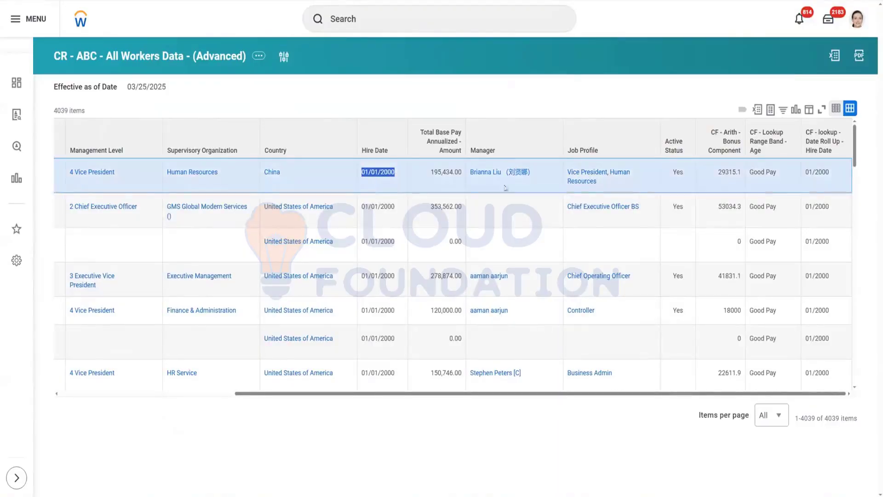
{"action": "left_click_drag", "start_coordinate": [805, 173], "coordinate": [838, 182]}
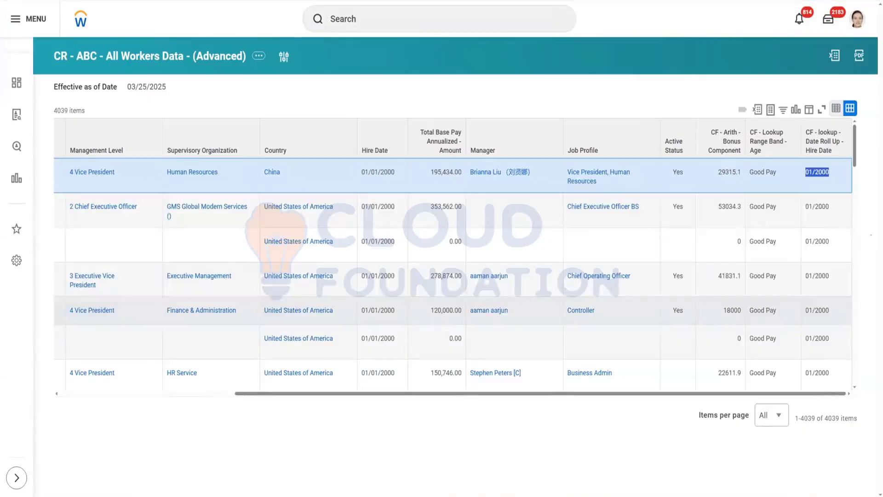
{"action": "left_click", "coordinate": [842, 184]}
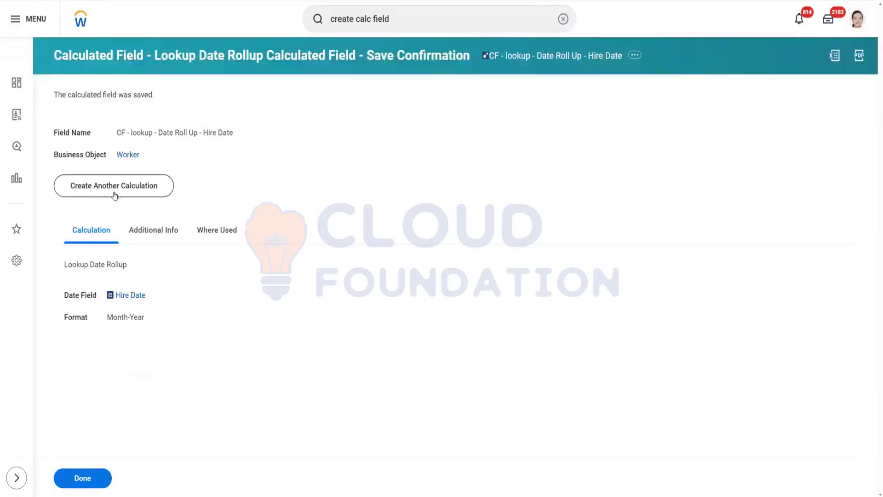
Step: Start another calculated field named CF - LHR - Company with Worker as its business object
{"action": "left_click", "coordinate": [115, 195]}
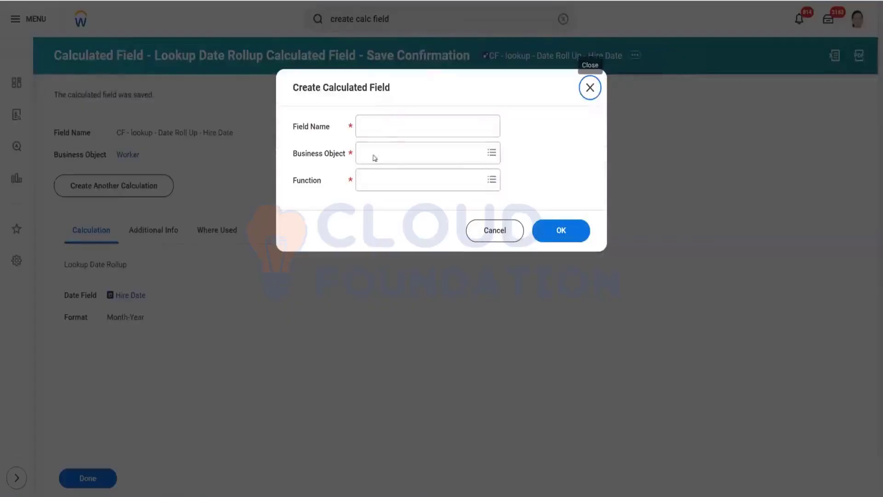
{"action": "left_click", "coordinate": [390, 135]}
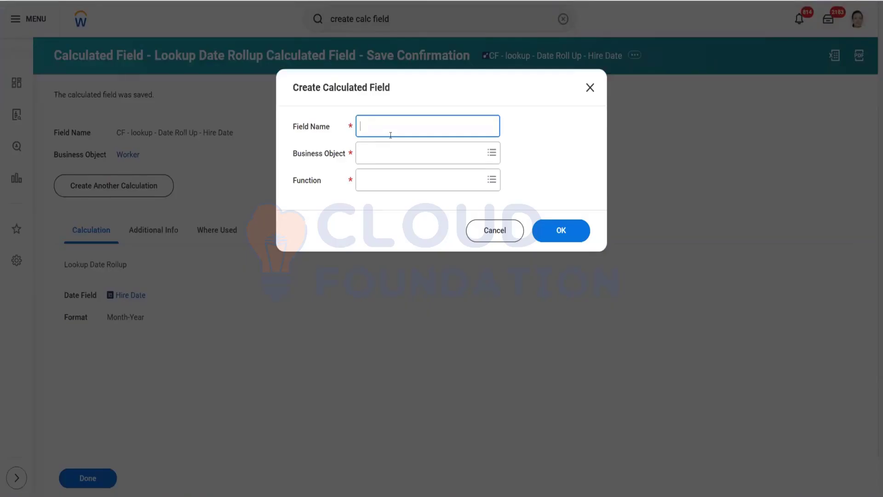
{"action": "type", "text": "CF - LHR"}
{"action": "type", "text": "- Company"}
{"action": "left_click", "coordinate": [380, 147]}
{"action": "type", "text": "worker"}
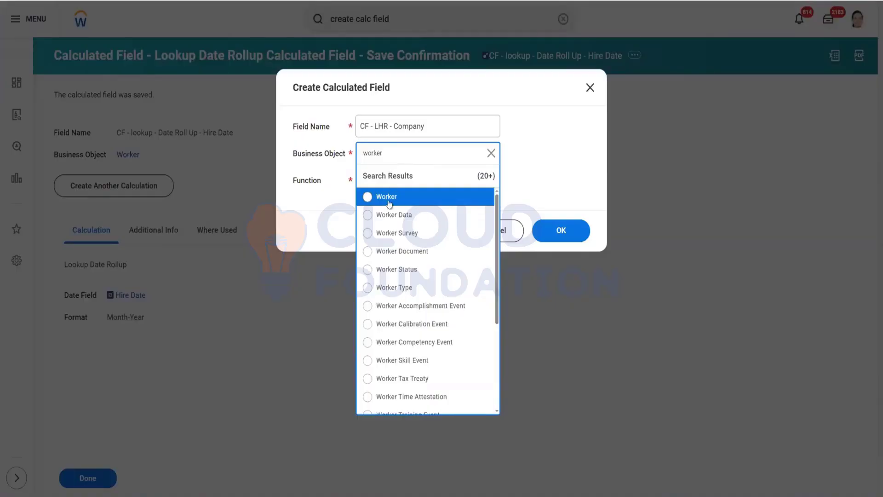
{"action": "left_click", "coordinate": [389, 198]}
Step: Choose Lookup Hierarchy Rollup as the function and confirm the new calculated field
{"action": "left_click", "coordinate": [386, 179]}
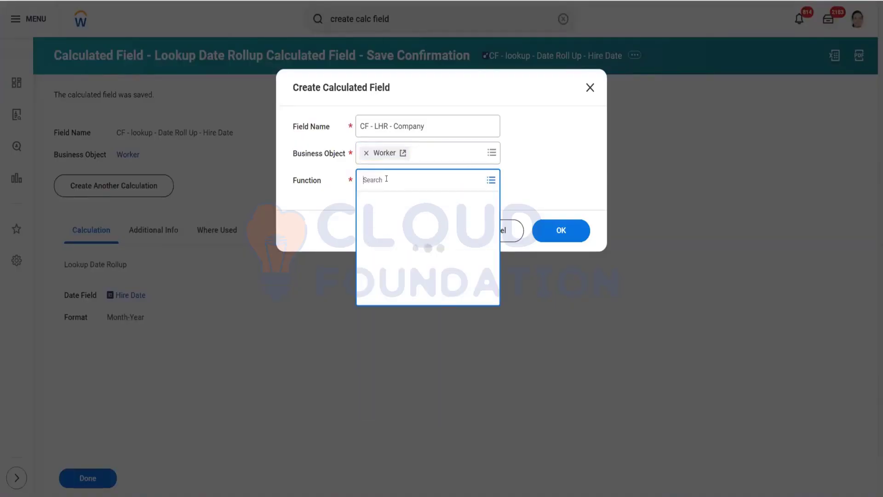
{"action": "type", "text": "lookup"}
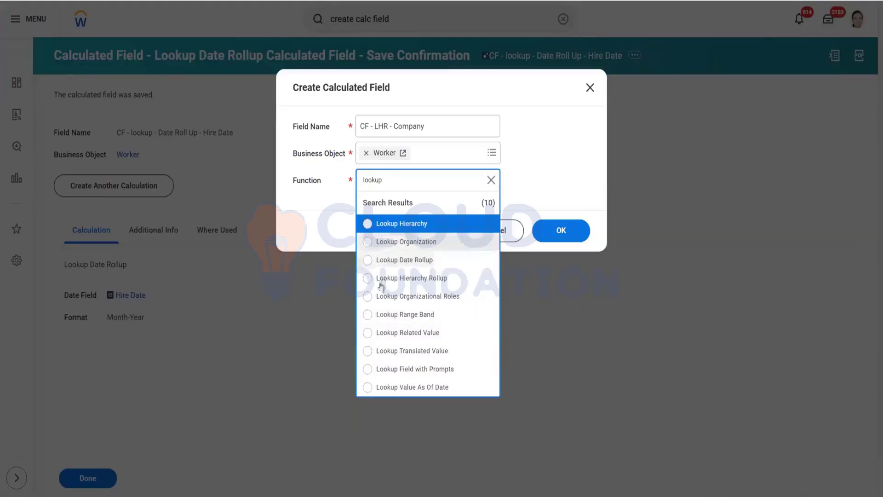
{"action": "left_click", "coordinate": [386, 280]}
{"action": "left_click", "coordinate": [554, 239]}
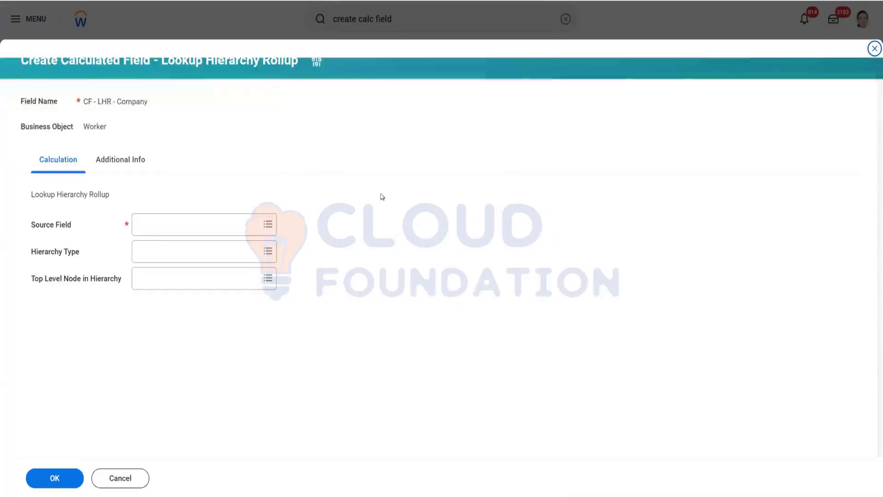
Step: Set the calculated field's source field to Company
{"action": "left_click", "coordinate": [164, 222]}
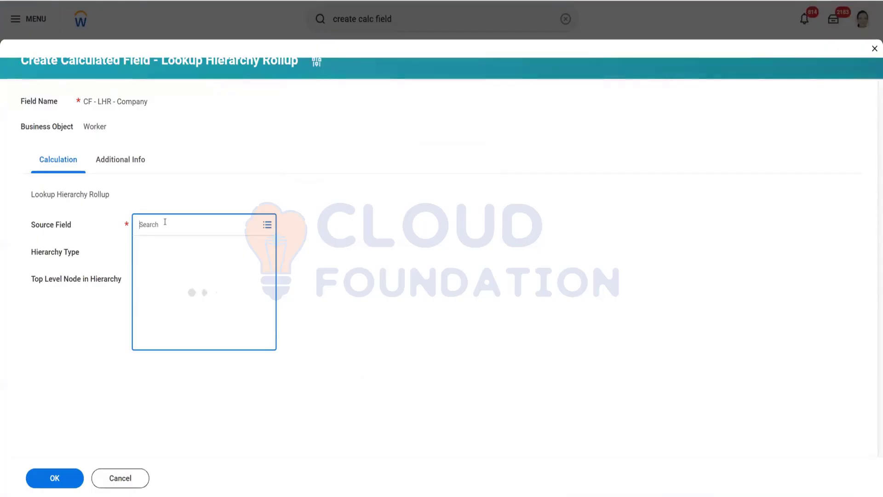
{"action": "type", "text": "company"}
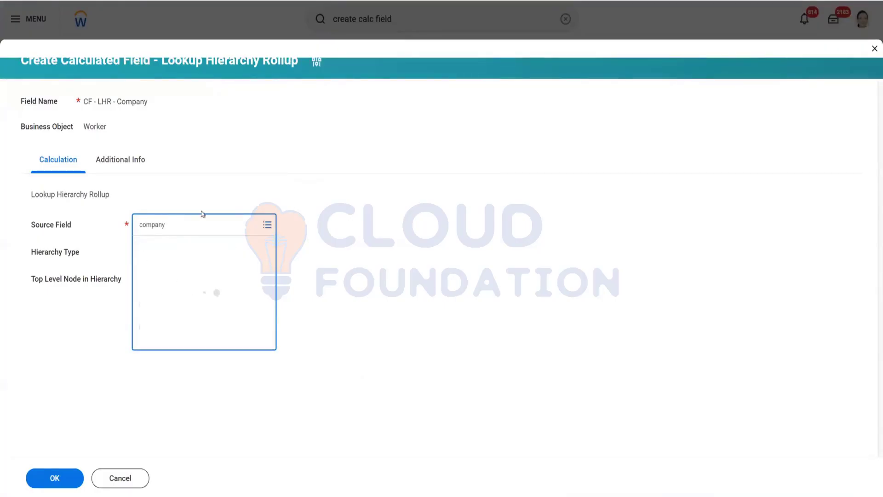
{"action": "left_click", "coordinate": [175, 272]}
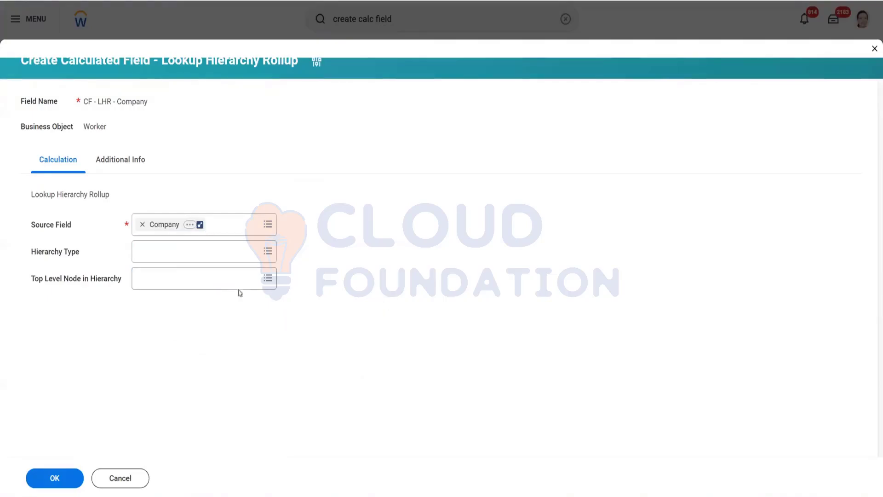
Step: Set the top level node in hierarchy to Company Hierarchy and save the calculated field
{"action": "left_click", "coordinate": [144, 273]}
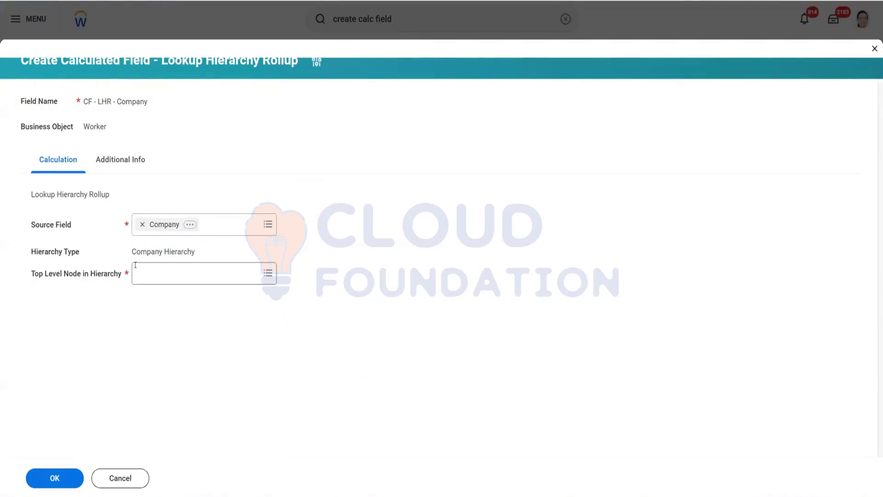
{"action": "type", "text": "co"}
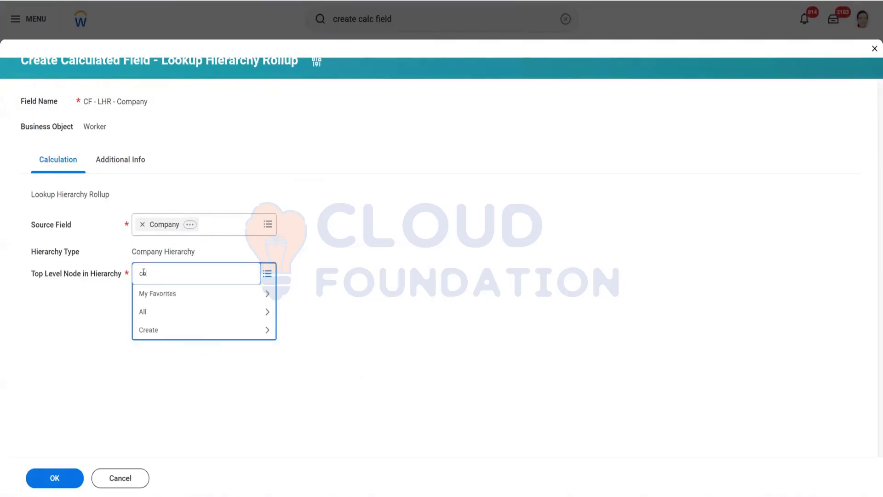
{"action": "type", "text": "mpany hierach"}
{"action": "key", "text": "BackSpace"}
{"action": "type", "text": "rchy"}
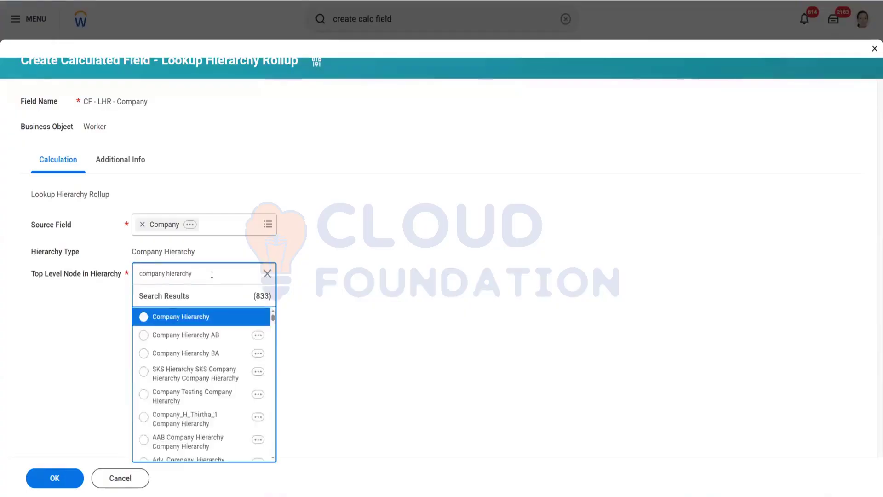
{"action": "left_click", "coordinate": [186, 317]}
{"action": "left_click", "coordinate": [189, 299]}
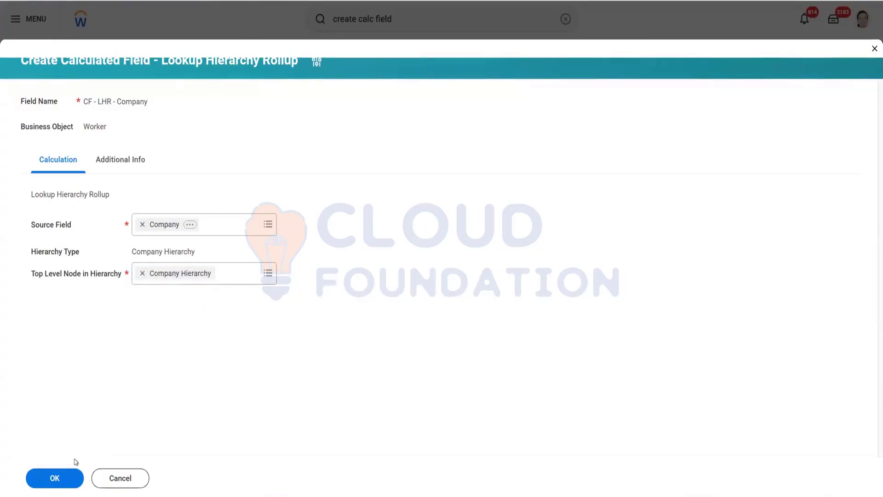
{"action": "left_click", "coordinate": [41, 478]}
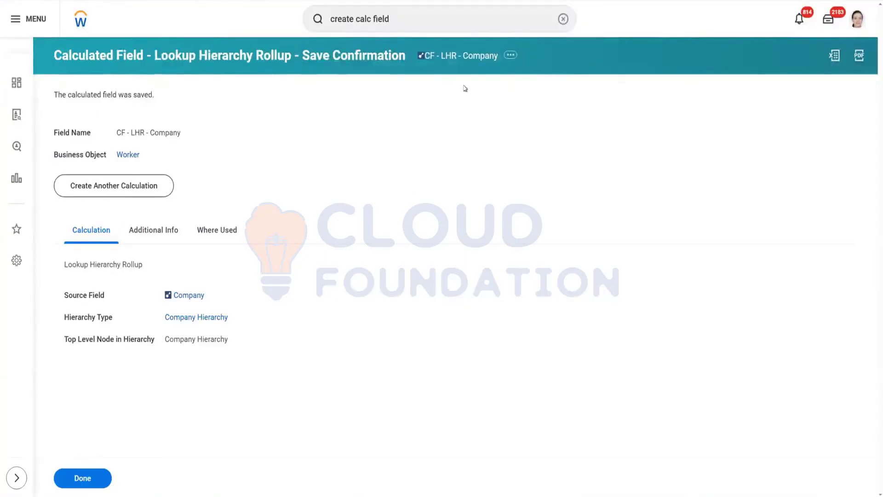
Step: Open the CR - ABC - All Workers Data - (Advanced) report for editing and add CF - LHR - Company as a new last column
{"action": "right_click", "coordinate": [452, 57]}
{"action": "left_click", "coordinate": [476, 101]}
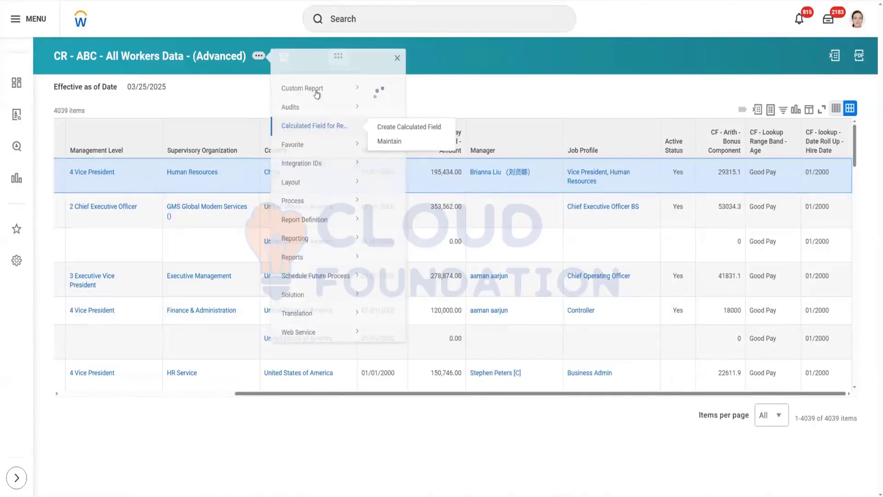
{"action": "mouse_move", "coordinate": [317, 94]}
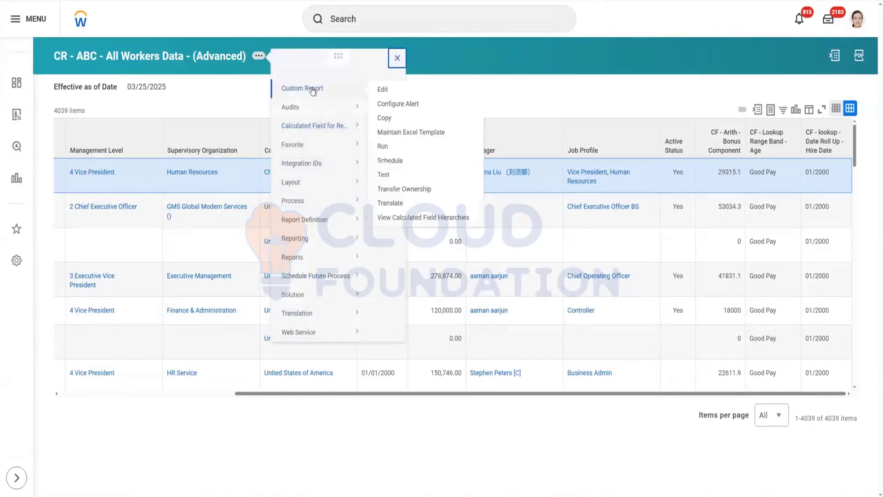
{"action": "left_click", "coordinate": [383, 90]}
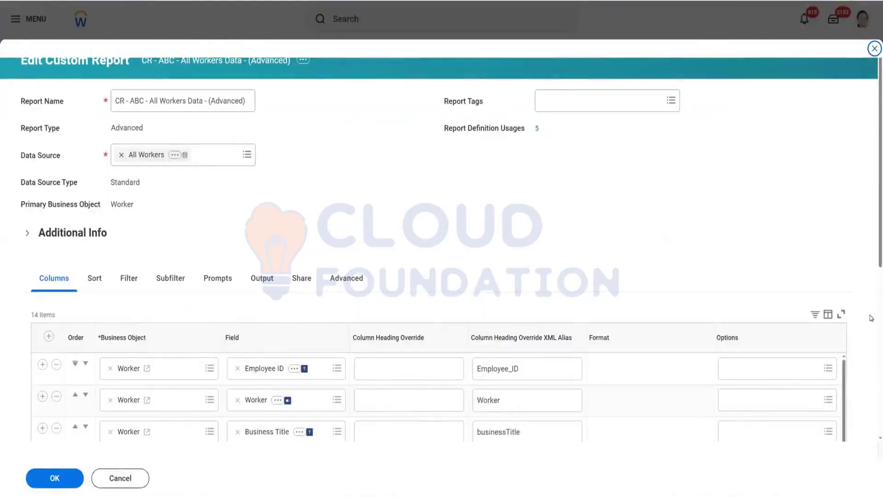
{"action": "scroll", "coordinate": [871, 322], "scroll_direction": "down", "scroll_amount": 1}
{"action": "scroll", "coordinate": [871, 374], "scroll_direction": "down", "scroll_amount": 5}
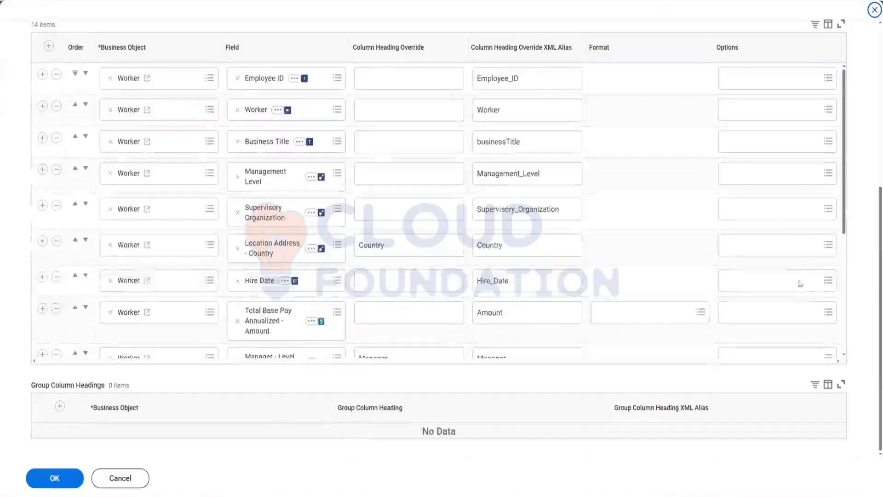
{"action": "scroll", "coordinate": [833, 326], "scroll_direction": "down", "scroll_amount": 5}
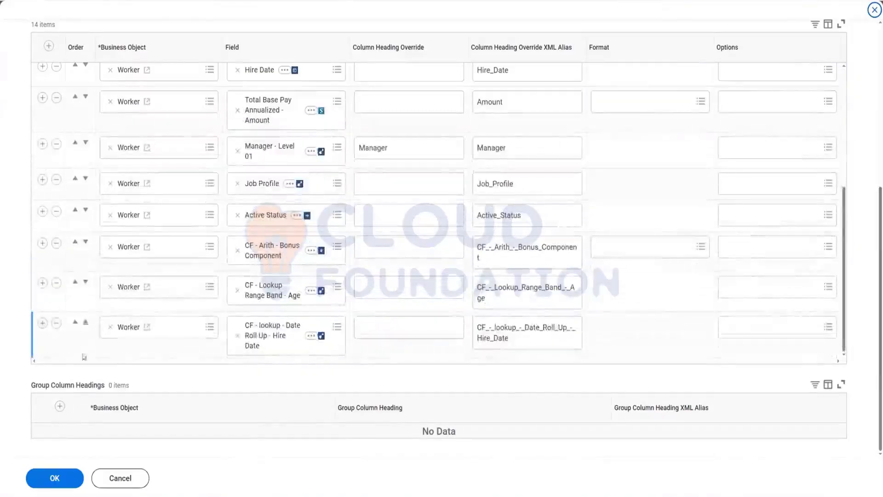
{"action": "left_click", "coordinate": [43, 324]}
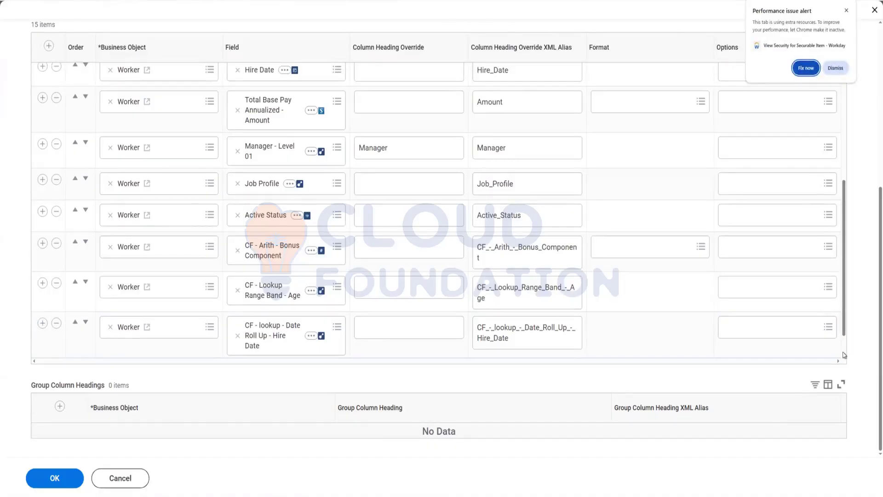
{"action": "left_click", "coordinate": [847, 11]}
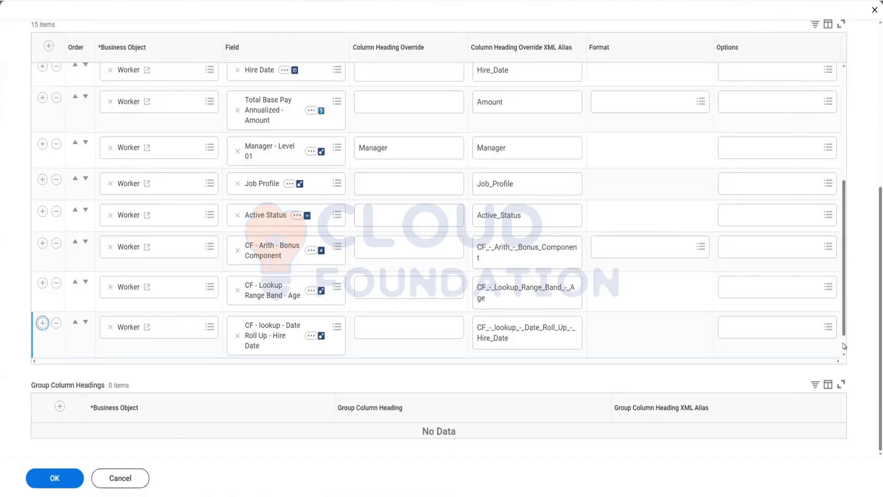
{"action": "key", "text": "Return"}
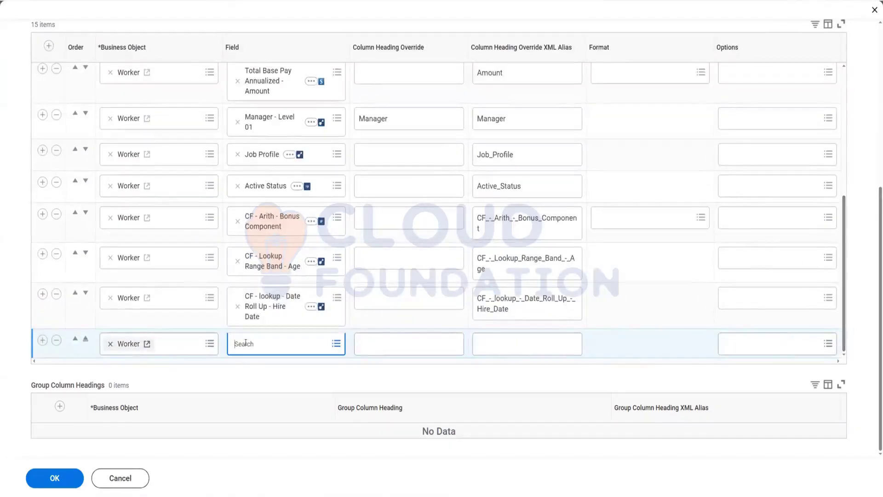
{"action": "left_click", "coordinate": [246, 343]}
{"action": "key", "text": "ctrl+v"}
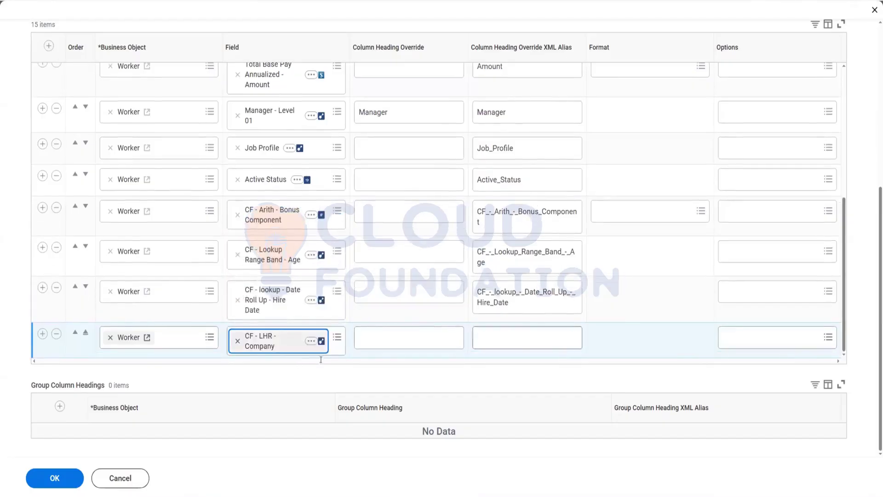
Step: Set the new column's heading override to Company Hierarchy and save the report
{"action": "left_click", "coordinate": [420, 331]}
{"action": "type", "text": "Com"}
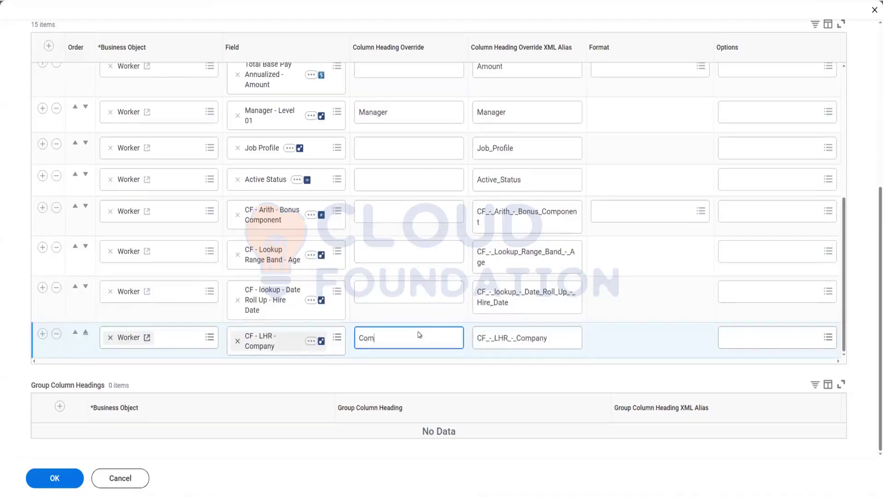
{"action": "type", "text": "pany H"}
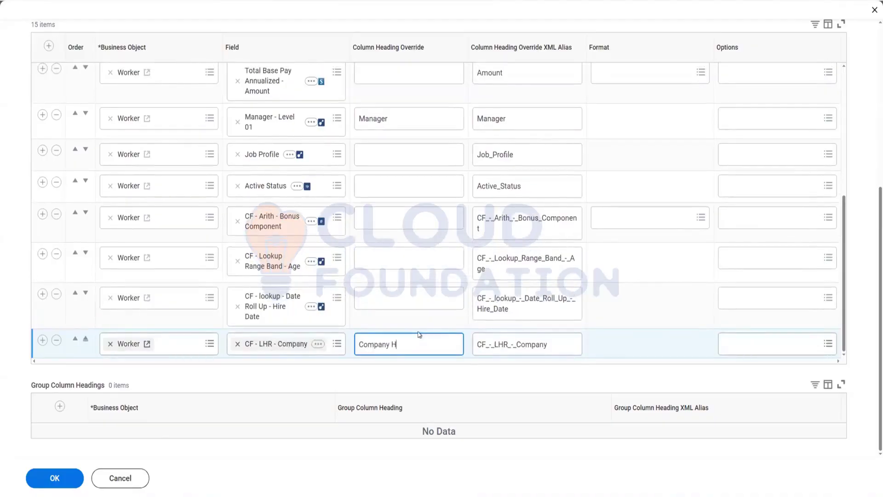
{"action": "type", "text": "ierarchy"}
{"action": "left_click", "coordinate": [57, 478]}
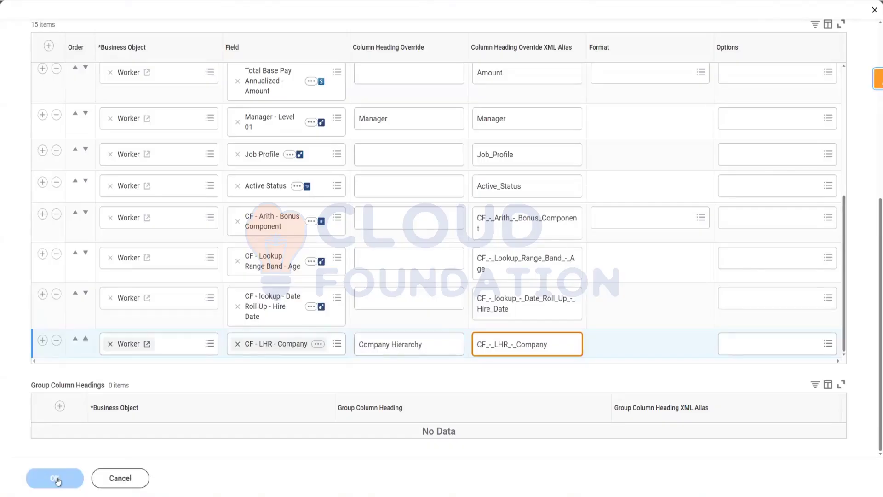
{"action": "left_click", "coordinate": [56, 480]}
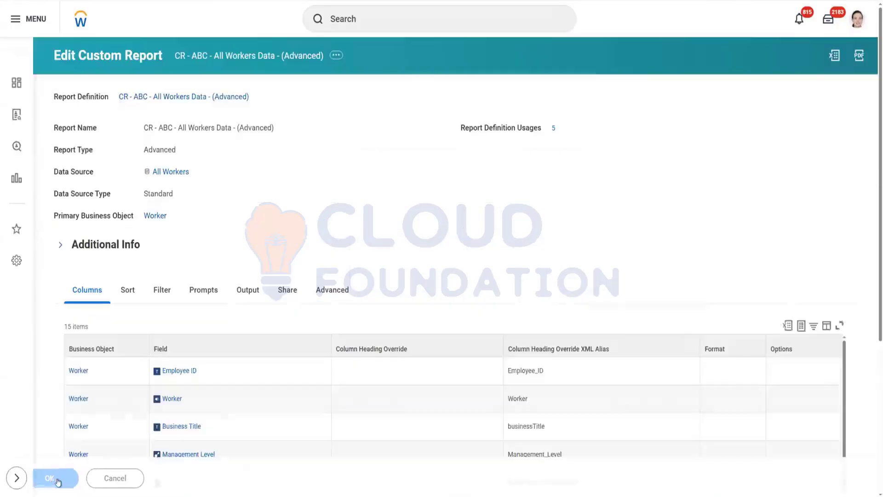
Step: Run the report effective as of 03/25/2025
{"action": "left_click", "coordinate": [78, 479]}
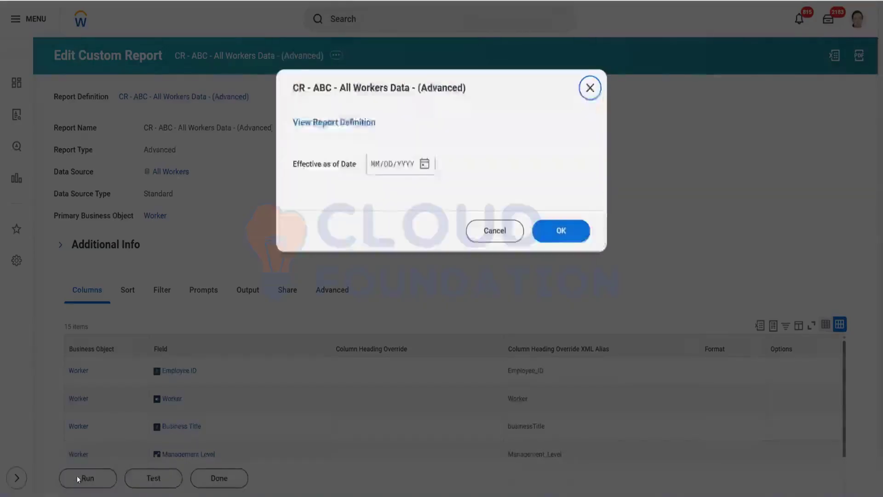
{"action": "left_click", "coordinate": [424, 164]}
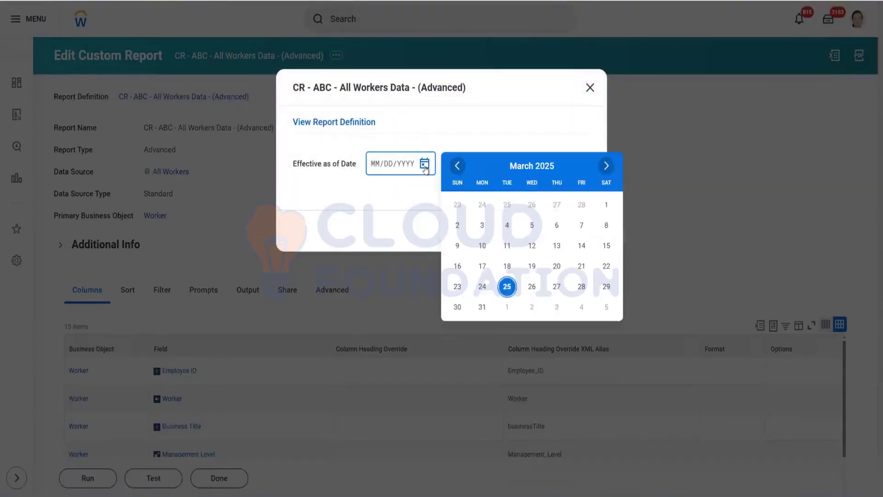
{"action": "left_click", "coordinate": [507, 286]}
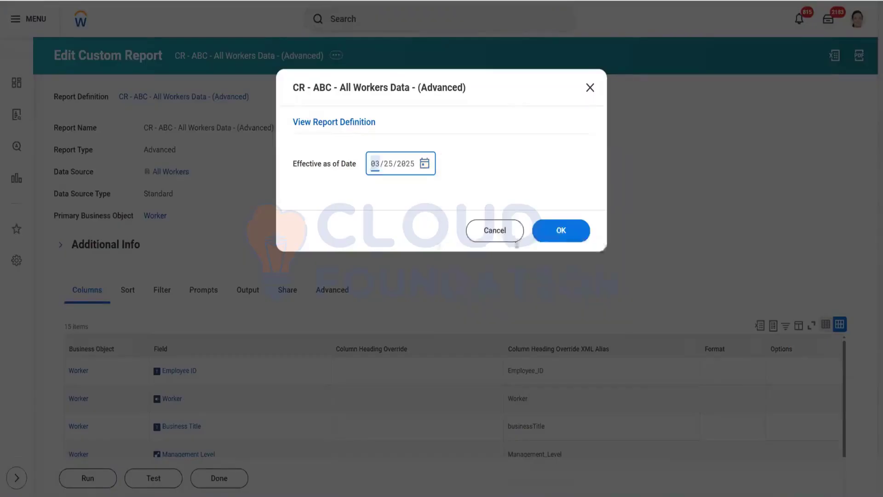
{"action": "left_click", "coordinate": [555, 234]}
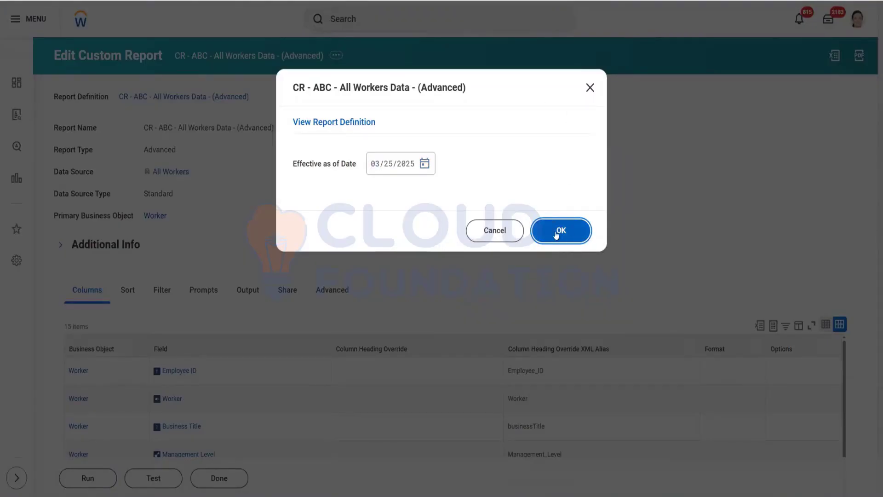
{"action": "left_click", "coordinate": [561, 233]}
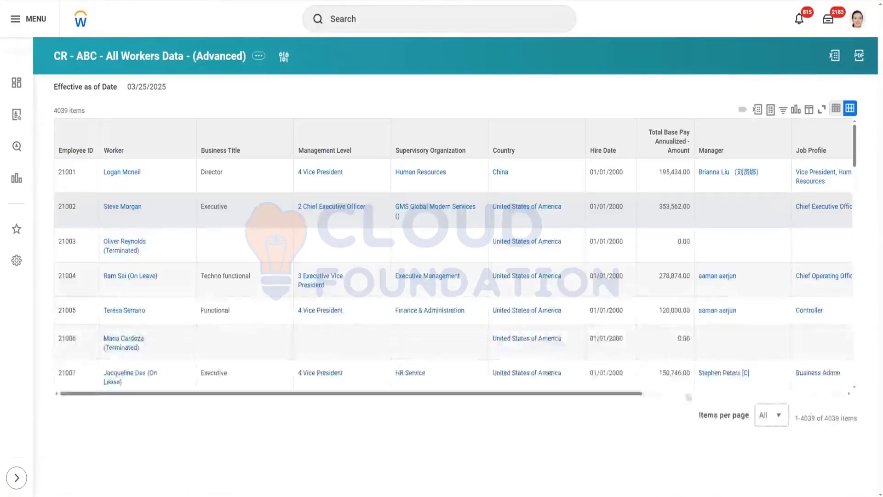
Step: Examine the Company Hierarchy column and its filter values in the report results
{"action": "left_click", "coordinate": [830, 395]}
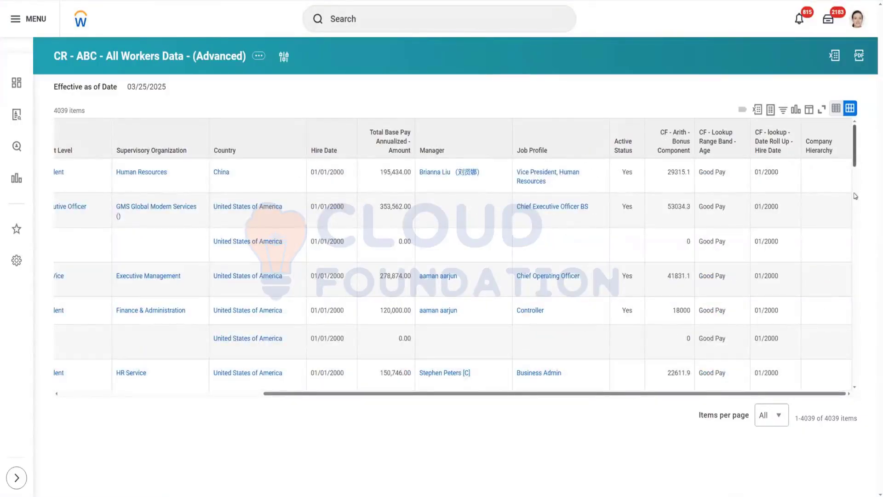
{"action": "scroll", "coordinate": [852, 196], "scroll_direction": "down", "scroll_amount": 5}
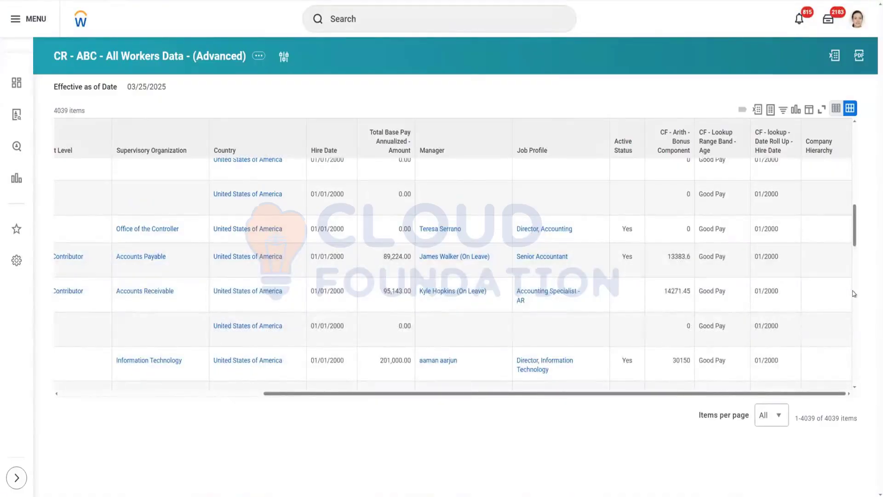
{"action": "scroll", "coordinate": [854, 293], "scroll_direction": "down", "scroll_amount": 3}
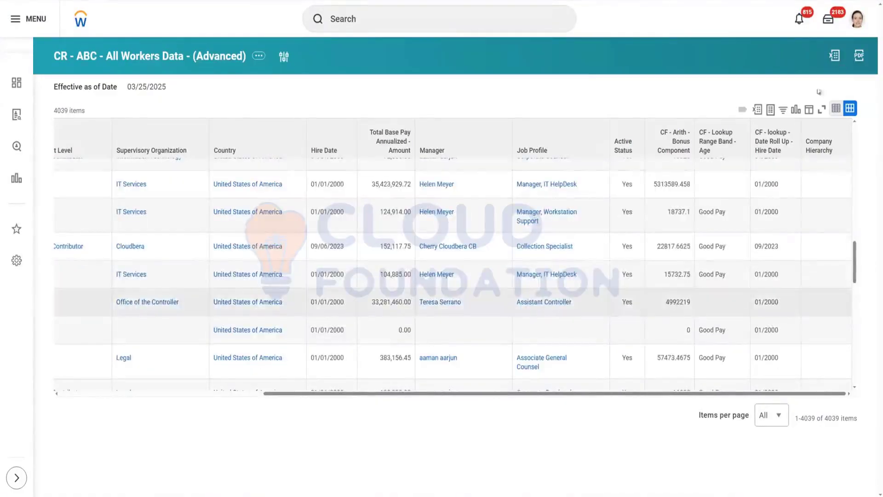
{"action": "scroll", "coordinate": [818, 138], "scroll_direction": "down", "scroll_amount": 3}
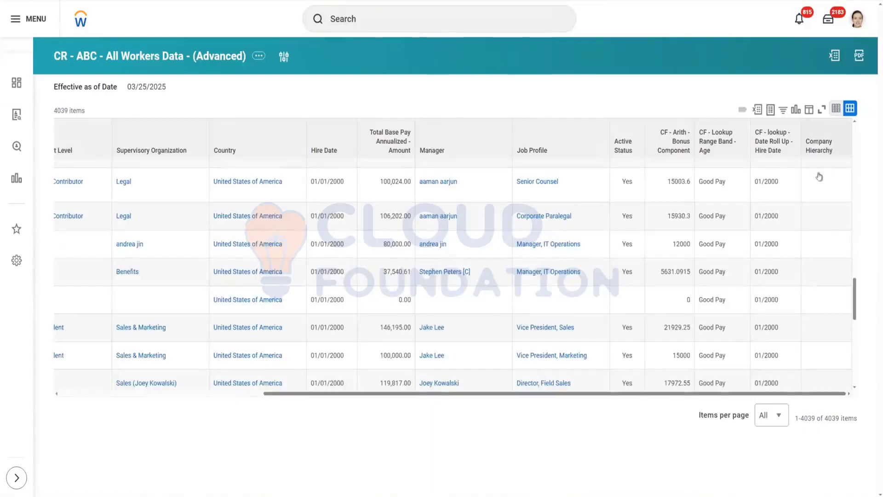
{"action": "left_click", "coordinate": [825, 142]}
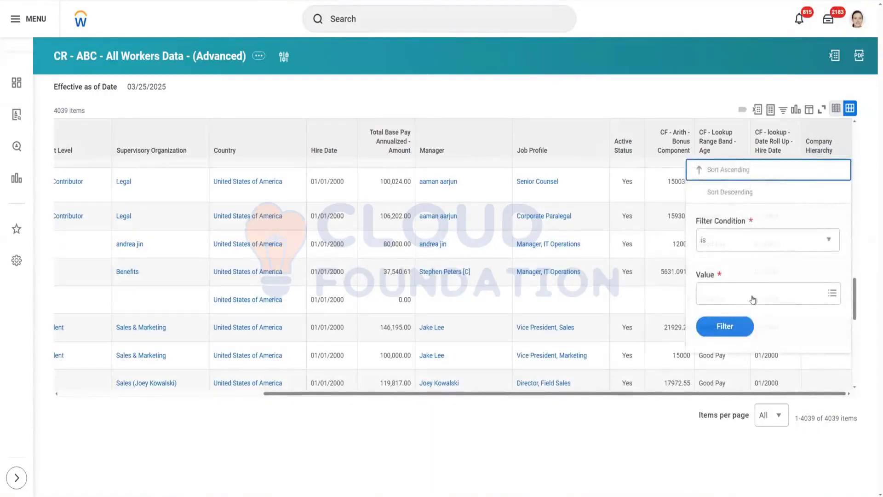
{"action": "key", "text": "Escape"}
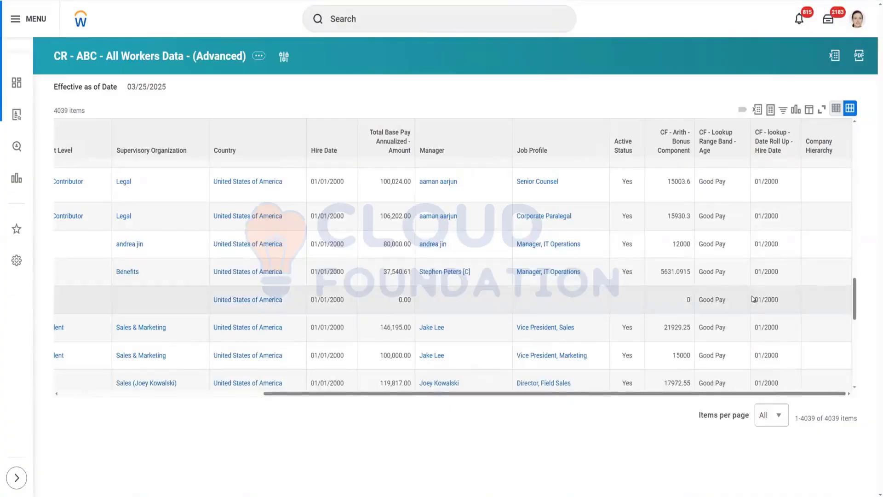
{"action": "left_click", "coordinate": [814, 145]}
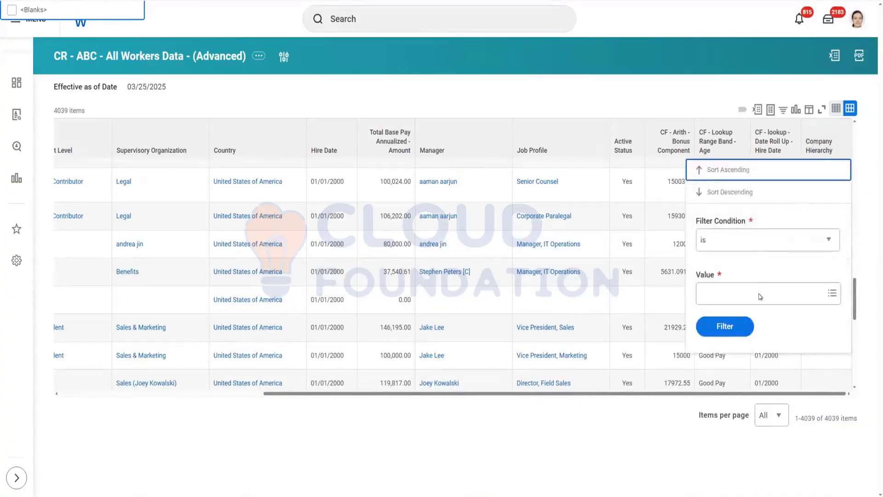
{"action": "left_click", "coordinate": [760, 294]}
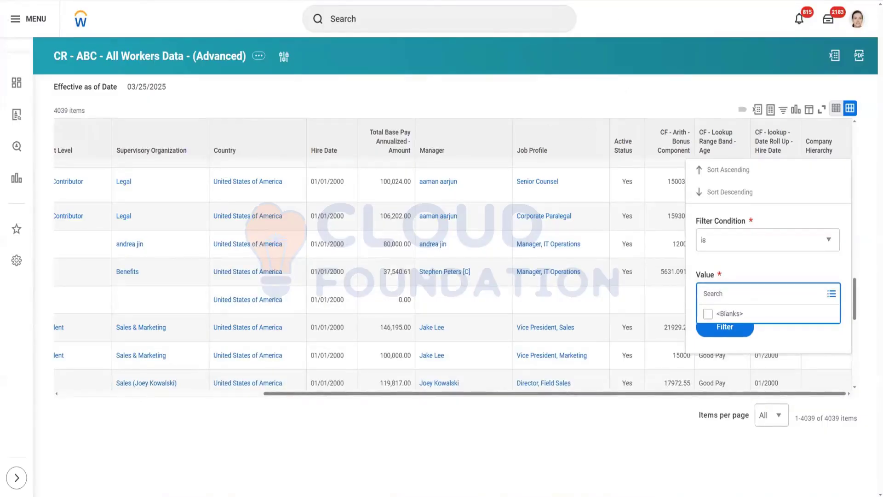
{"action": "key", "text": "Escape"}
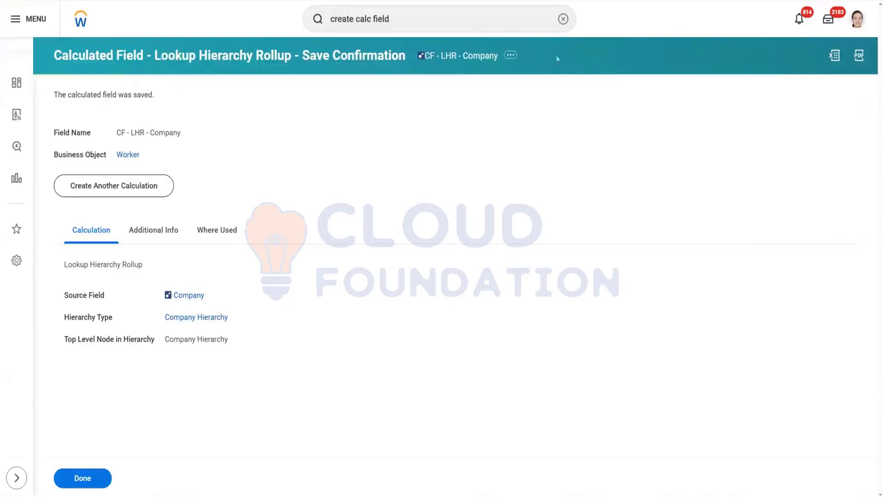
Step: Open the CF - LHR - Company calculated field for editing and remove its top level node in hierarchy
{"action": "left_click", "coordinate": [510, 57]}
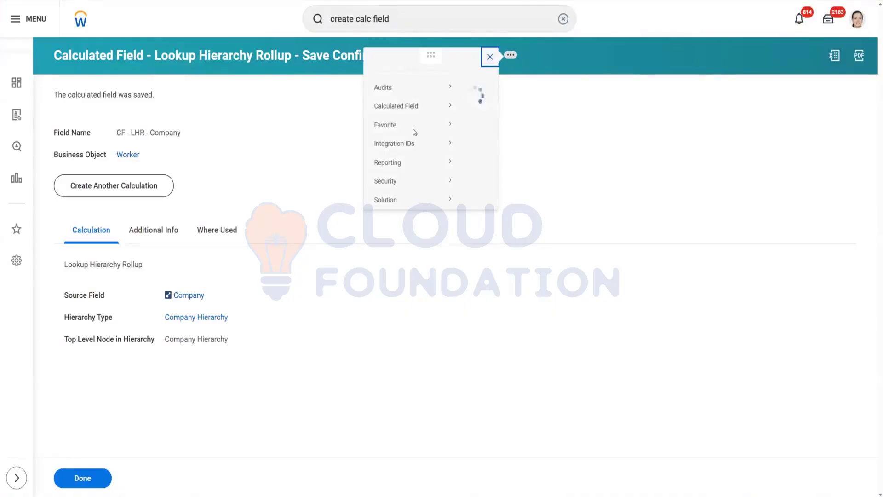
{"action": "mouse_move", "coordinate": [200, 122]}
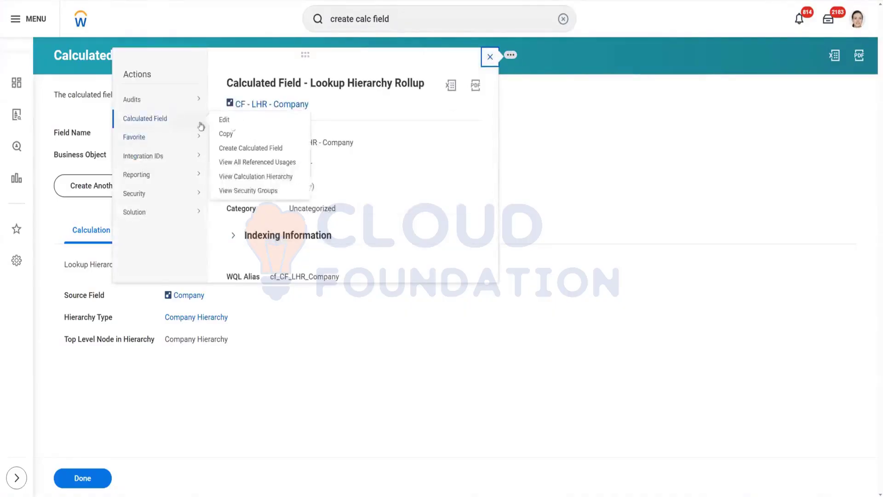
{"action": "left_click", "coordinate": [226, 120]}
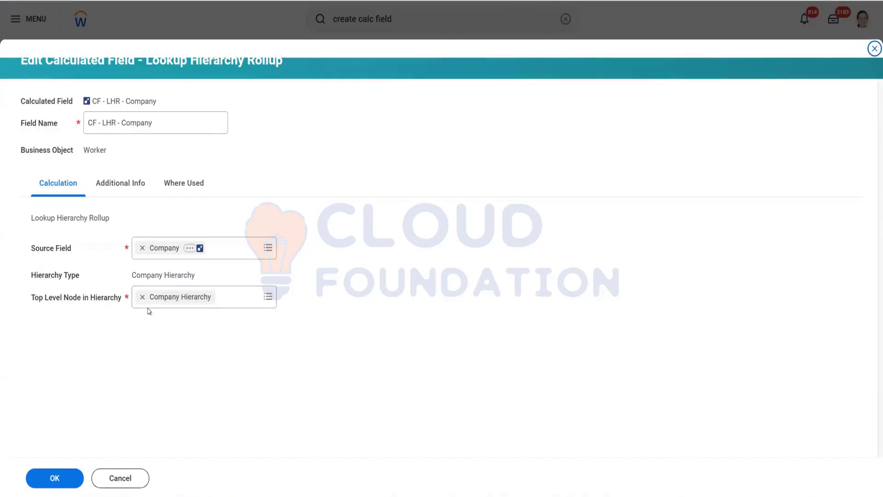
{"action": "left_click", "coordinate": [143, 300]}
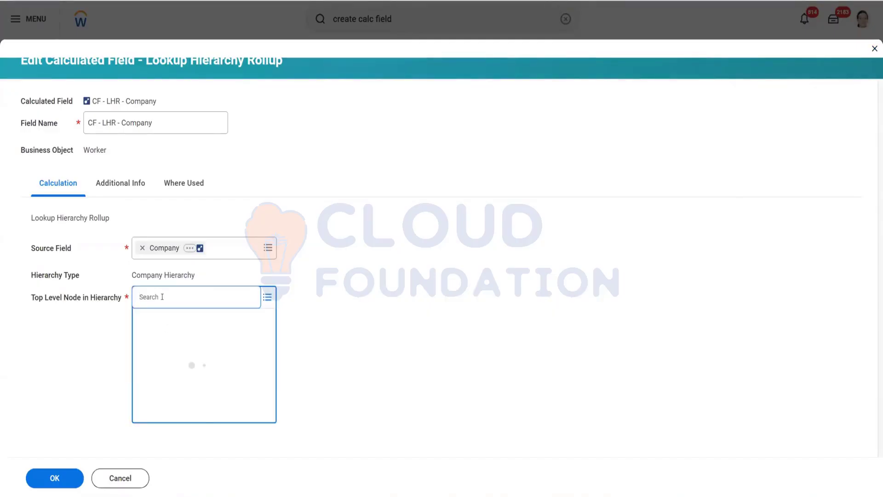
{"action": "type", "text": "company"}
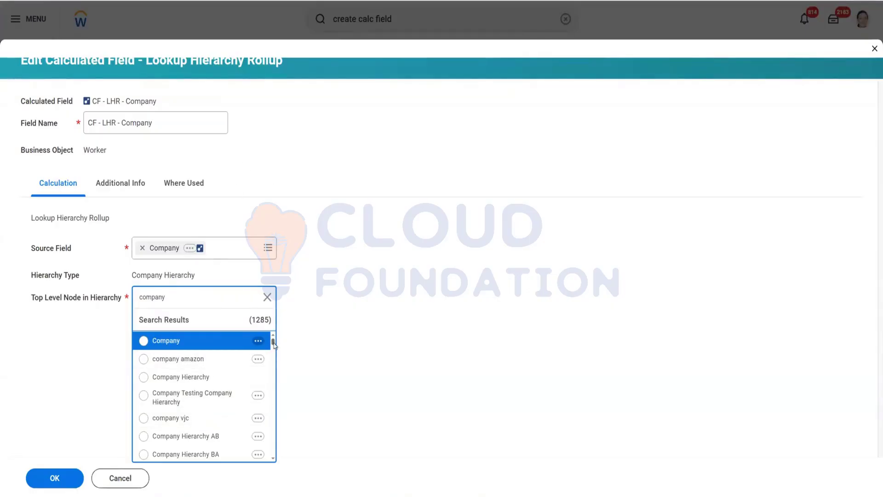
{"action": "left_click_drag", "start_coordinate": [274, 345], "coordinate": [282, 282]}
Step: Replace the source field Company with Supervisory Organization
{"action": "left_click", "coordinate": [143, 249]}
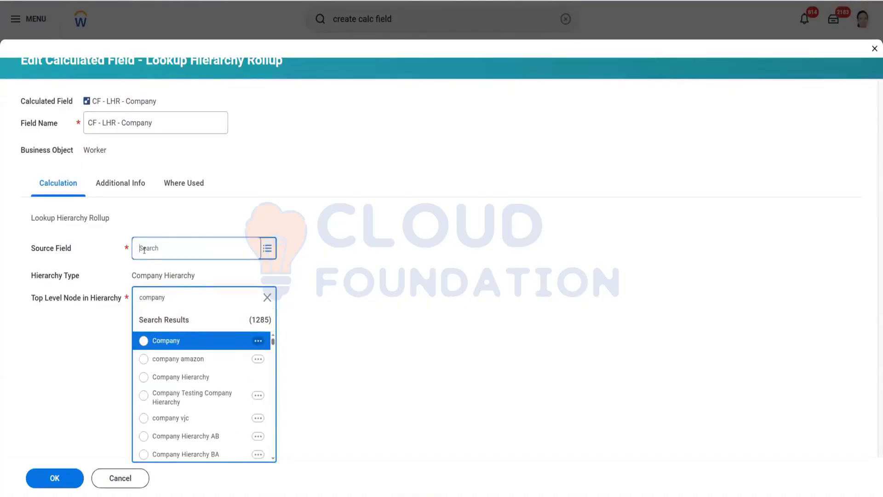
{"action": "type", "text": "S"}
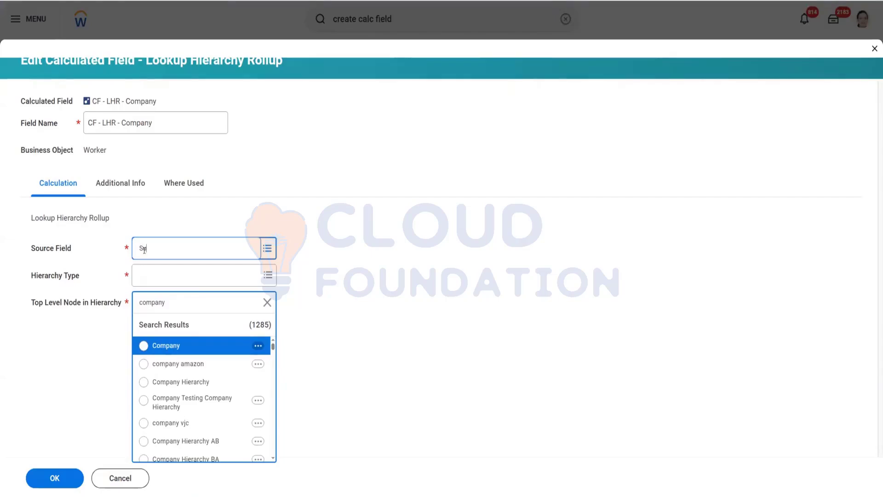
{"action": "type", "text": "upervisory Or"}
{"action": "type", "text": "ganization"}
{"action": "key", "text": "Return"}
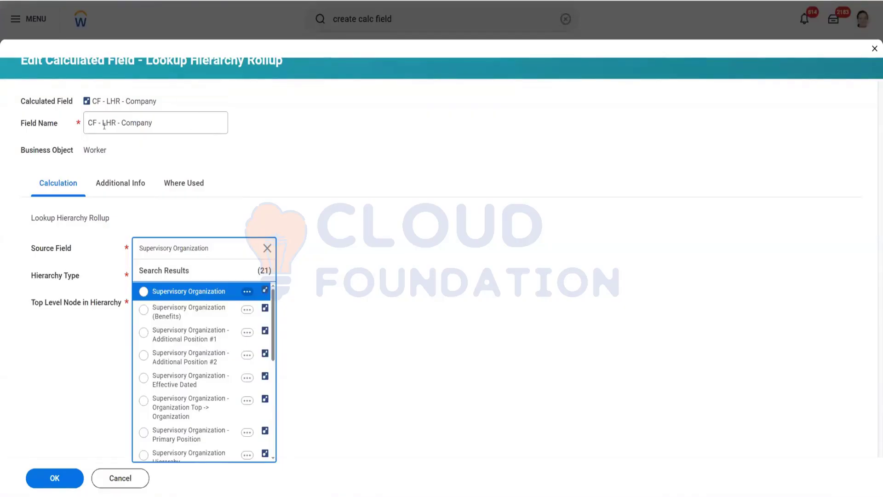
{"action": "left_click", "coordinate": [199, 290]}
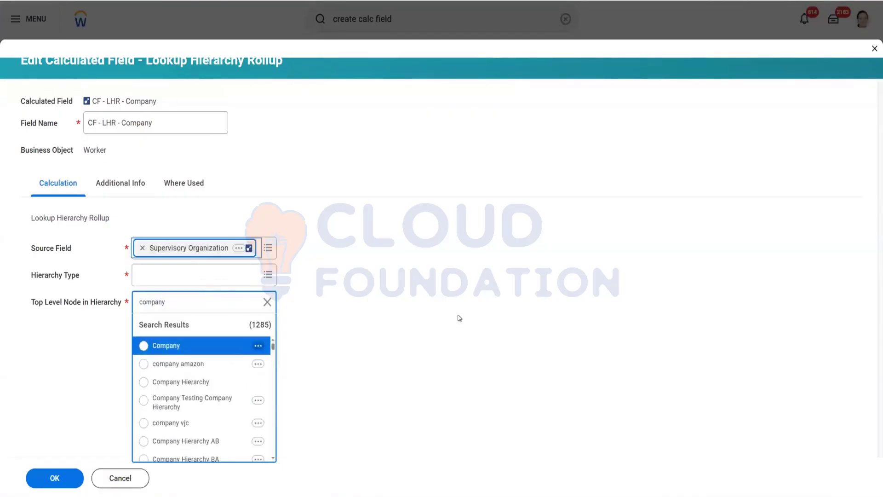
Step: Set the hierarchy type to Supervisory, leave the top level node empty, and save the calculated field
{"action": "left_click", "coordinate": [176, 275]}
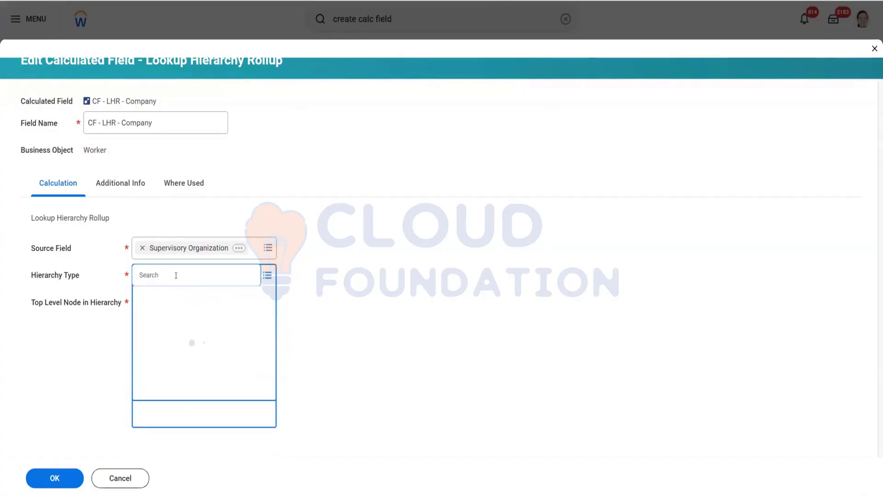
{"action": "type", "text": "supervisory"}
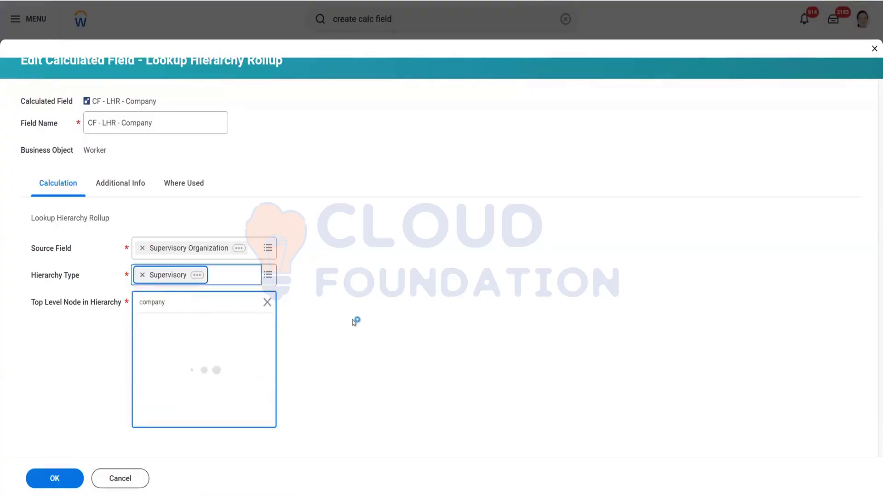
{"action": "left_click", "coordinate": [268, 302]}
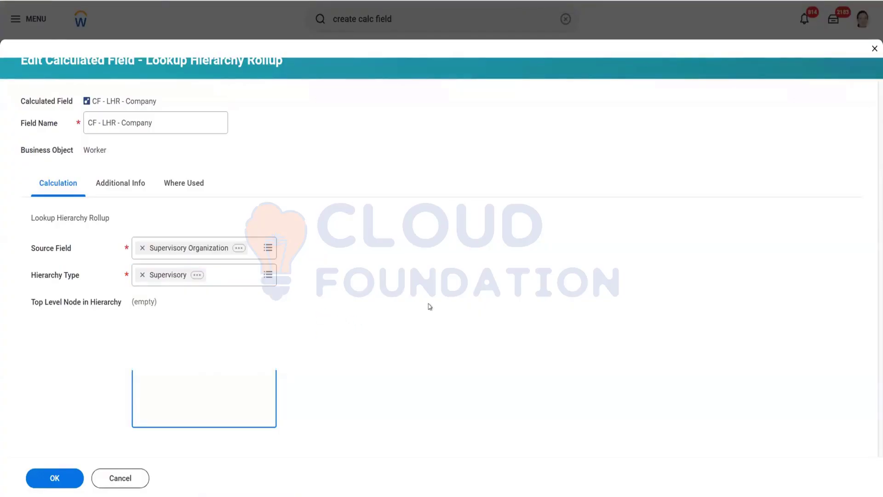
{"action": "left_click", "coordinate": [60, 478]}
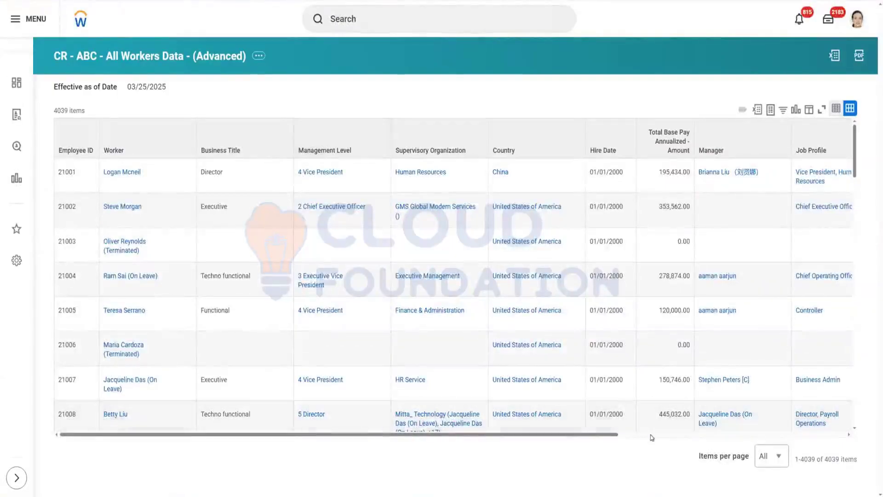
Step: Examine the Company Hierarchy column and the first worker's supervisory organization on the worker profile
{"action": "left_click", "coordinate": [755, 435]}
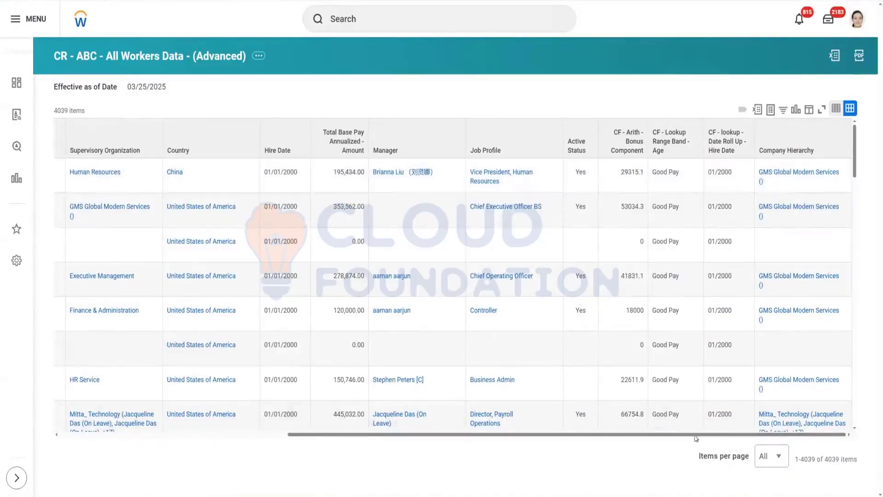
{"action": "left_click_drag", "start_coordinate": [695, 435], "coordinate": [157, 450]}
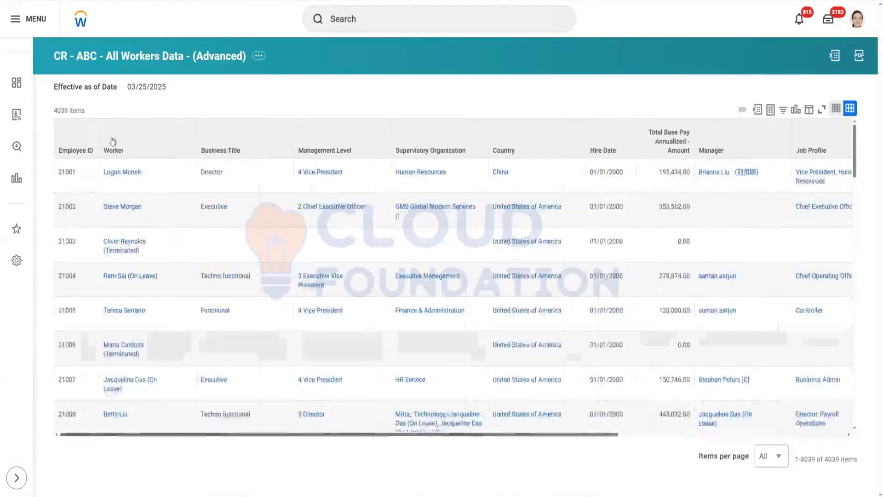
{"action": "right_click", "coordinate": [117, 174]}
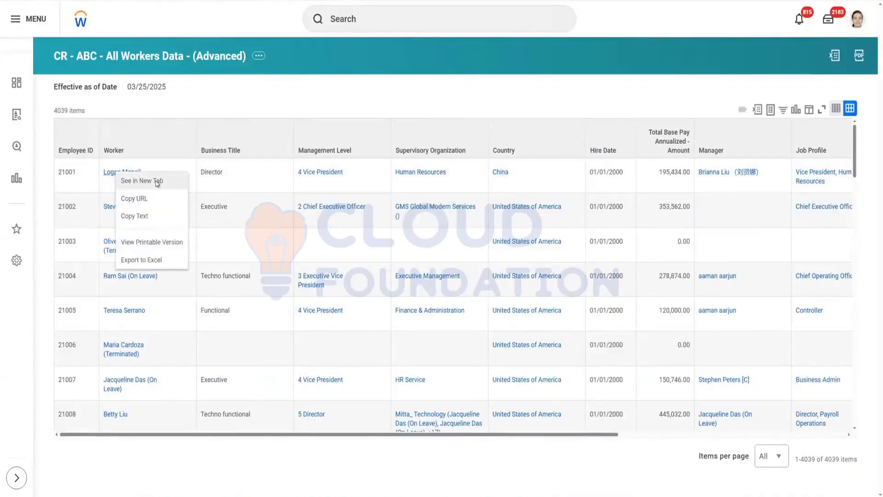
{"action": "left_click", "coordinate": [157, 184]}
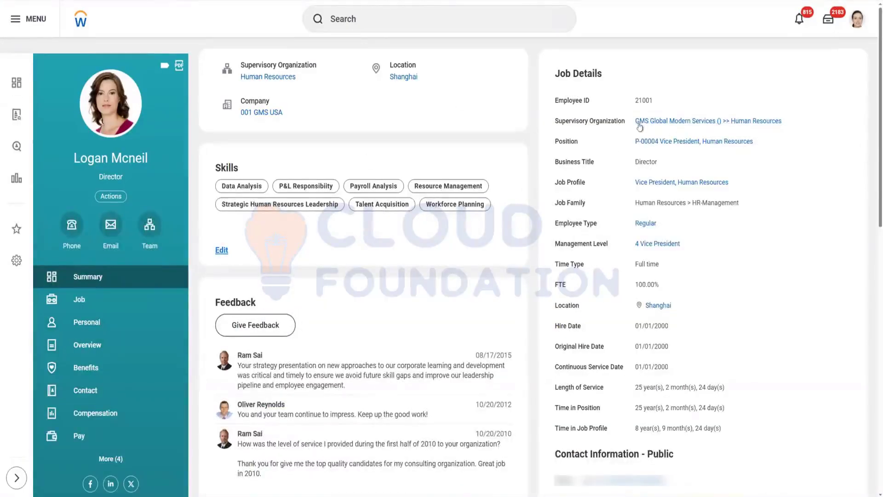
{"action": "left_click_drag", "start_coordinate": [635, 121], "coordinate": [722, 127]}
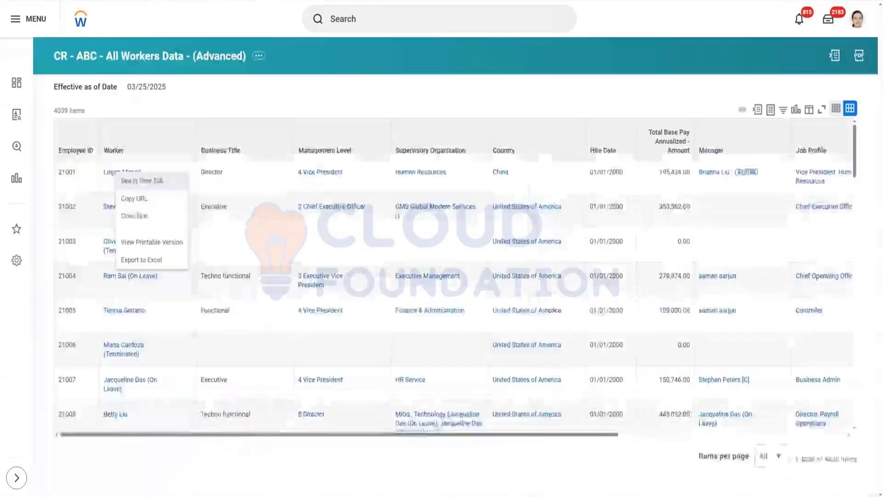
{"action": "left_click", "coordinate": [824, 433]}
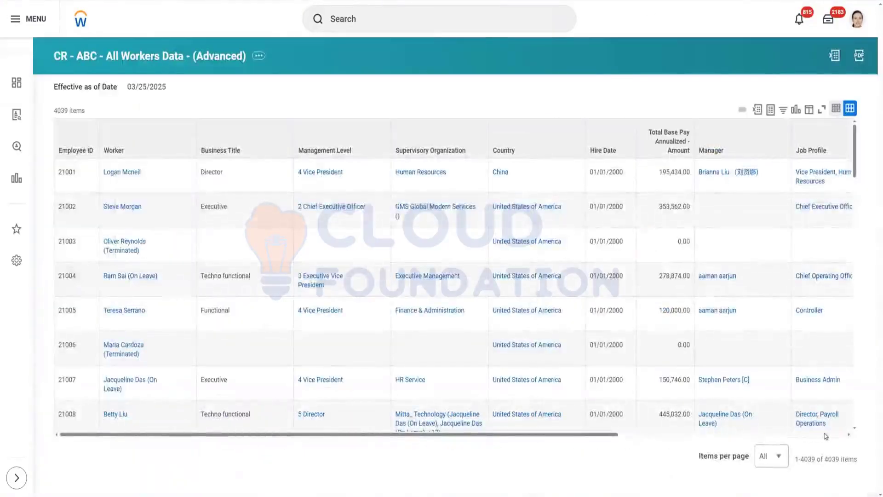
{"action": "left_click", "coordinate": [825, 434]}
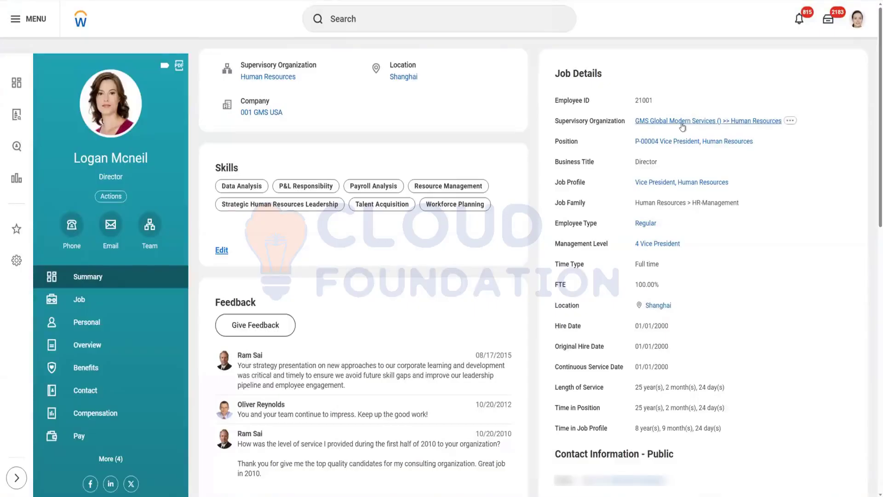
{"action": "left_click_drag", "start_coordinate": [635, 123], "coordinate": [743, 125]}
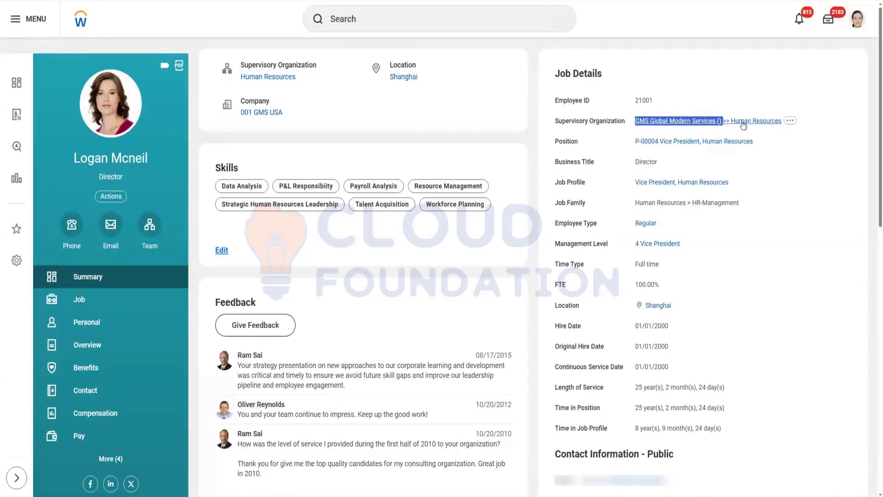
Step: Trace the Human Resources organization up through its superior organizations in the org chart
{"action": "right_click", "coordinate": [268, 79]}
{"action": "left_click", "coordinate": [277, 87]}
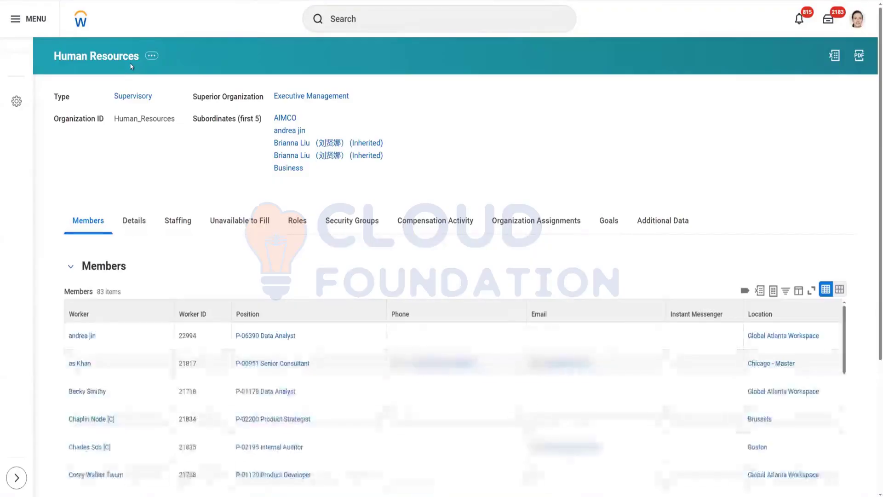
{"action": "left_click", "coordinate": [321, 101]}
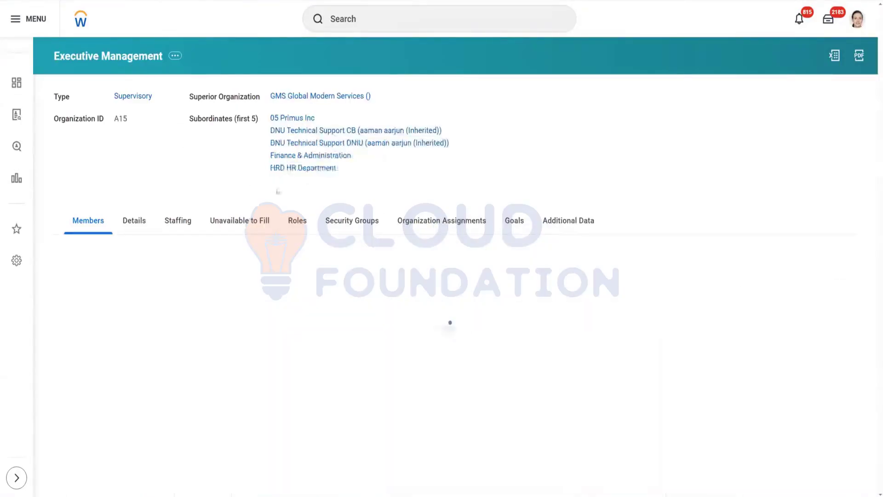
{"action": "left_click_drag", "start_coordinate": [270, 99], "coordinate": [355, 107]}
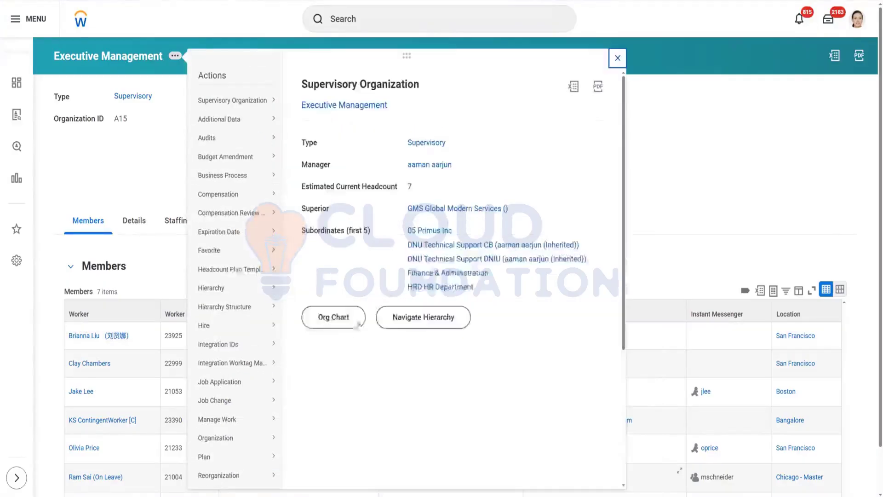
{"action": "left_click", "coordinate": [336, 316]}
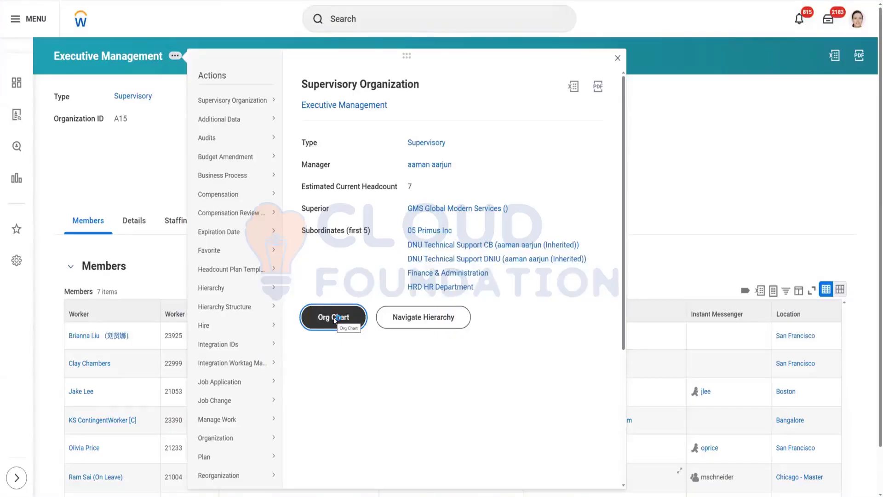
{"action": "left_click", "coordinate": [334, 319]}
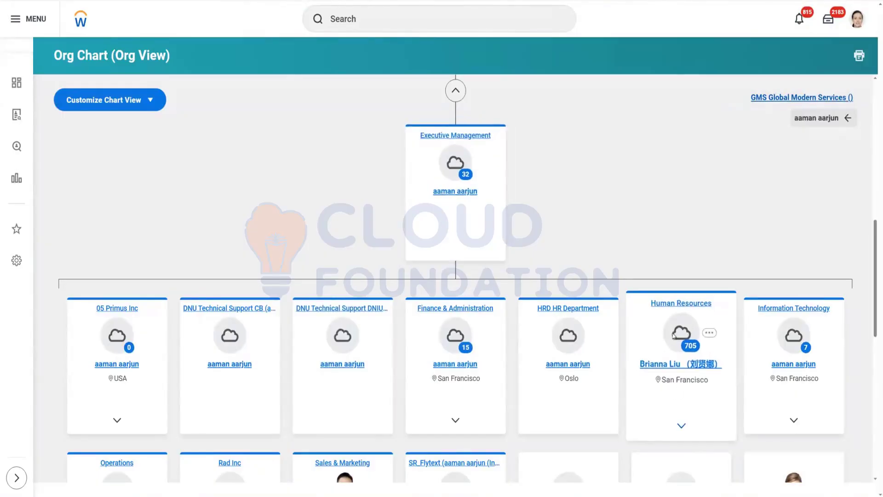
{"action": "left_click", "coordinate": [456, 91]}
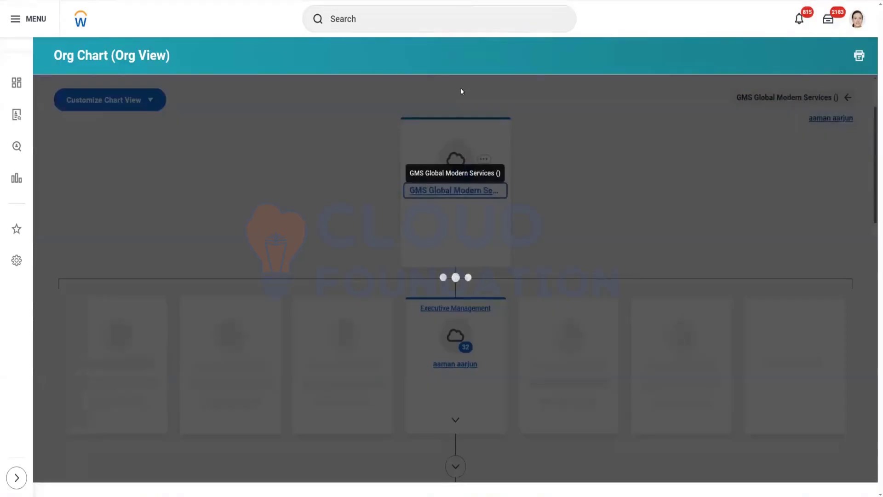